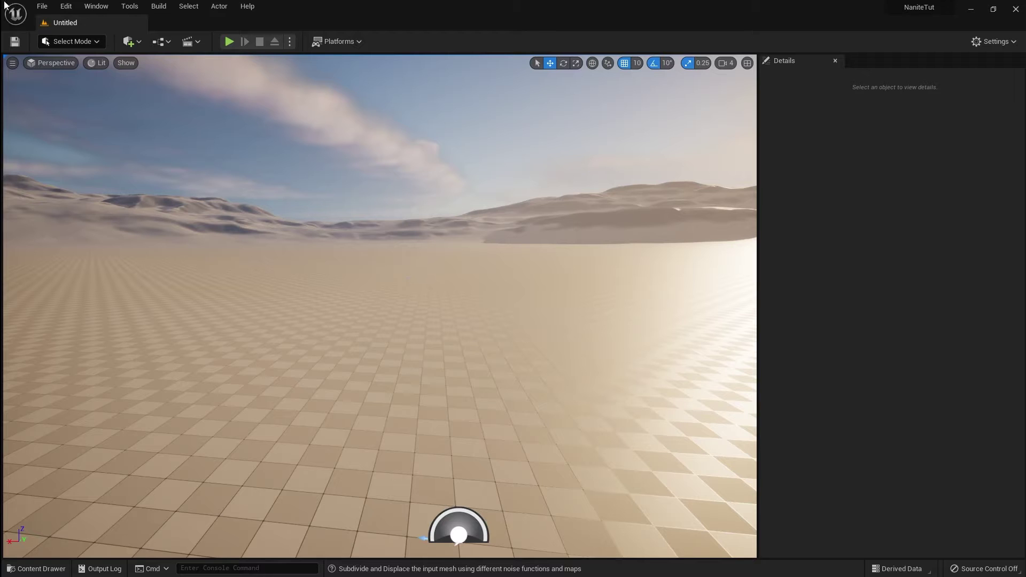
Search the Plugins browser for 'modeling', then for the Bridge plugin.
click(66, 6)
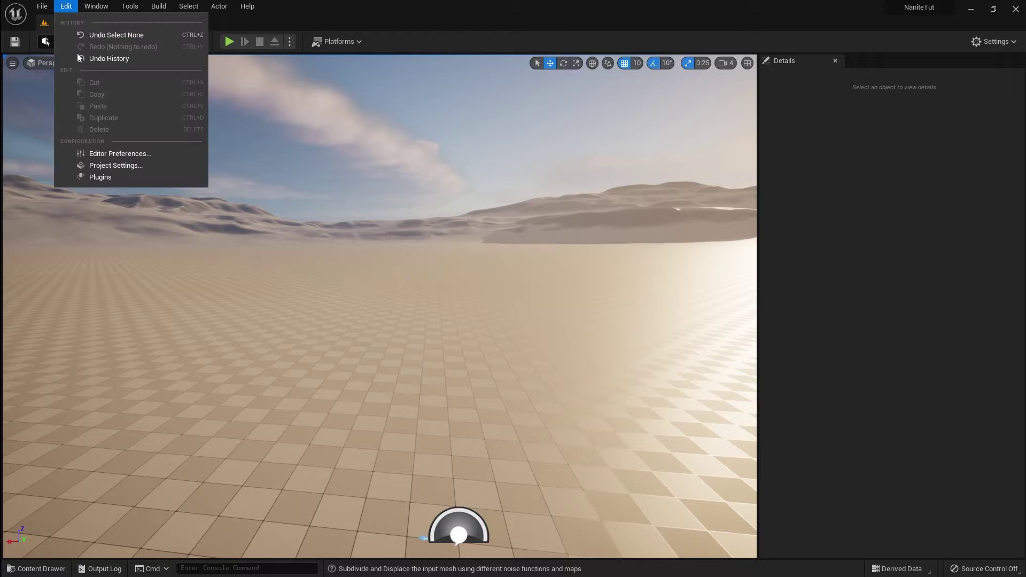
click(114, 178)
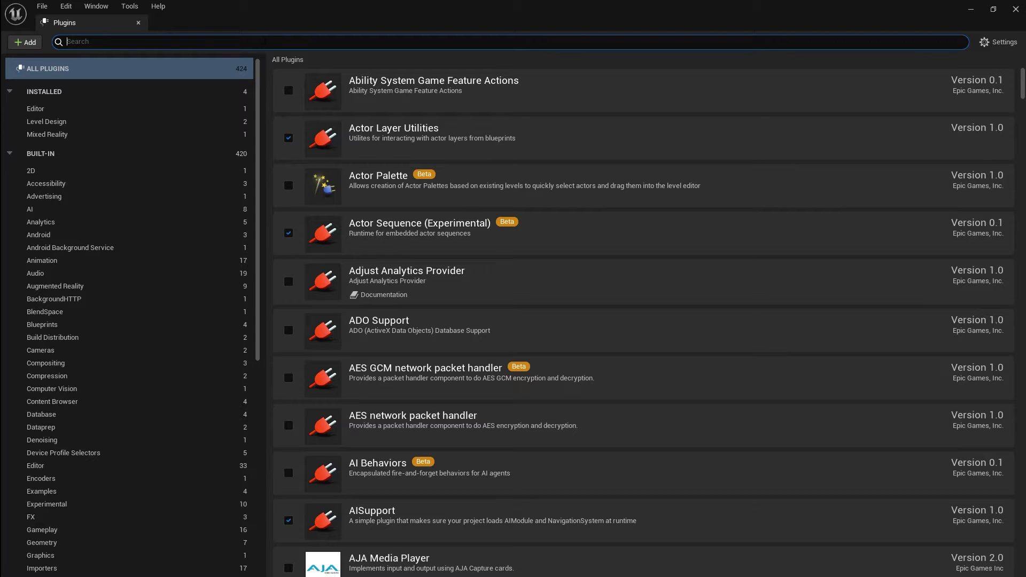
text(modeling)
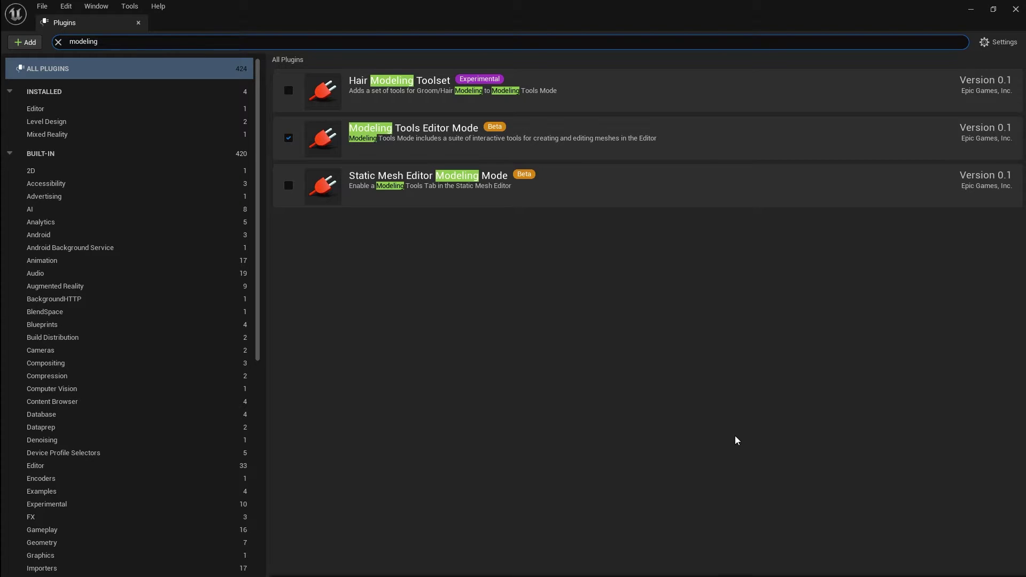
click(51, 45)
text(bride)
key(BackSpace)
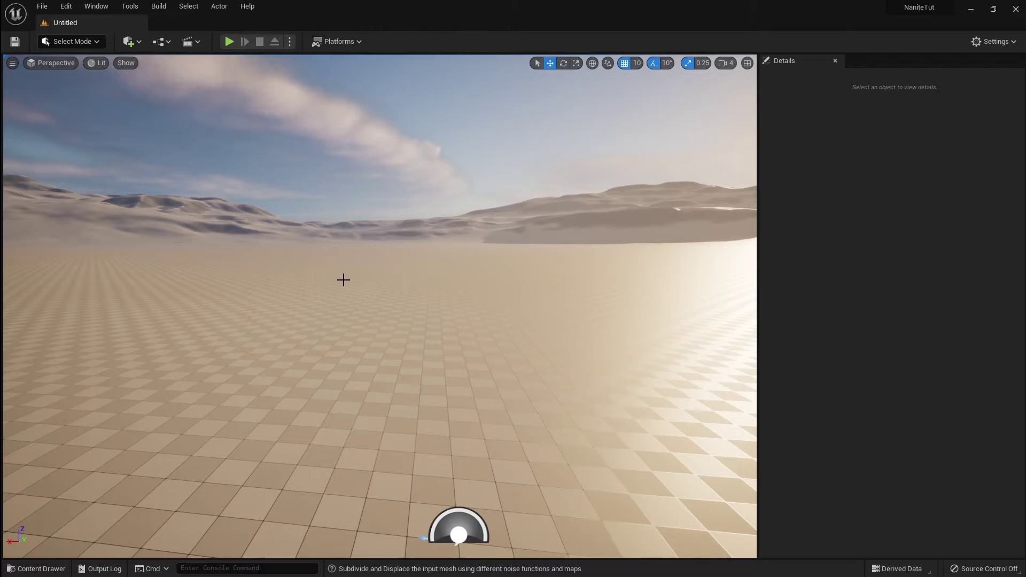
Open Quixel Bridge from the Window menu via the Content Drawer's Add menu.
click(32, 569)
click(32, 301)
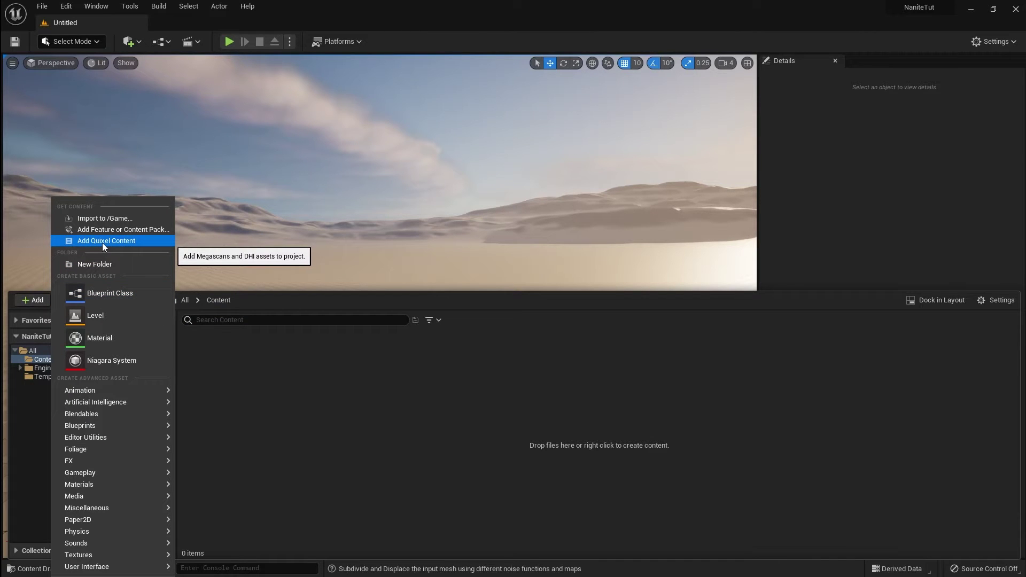
click(97, 6)
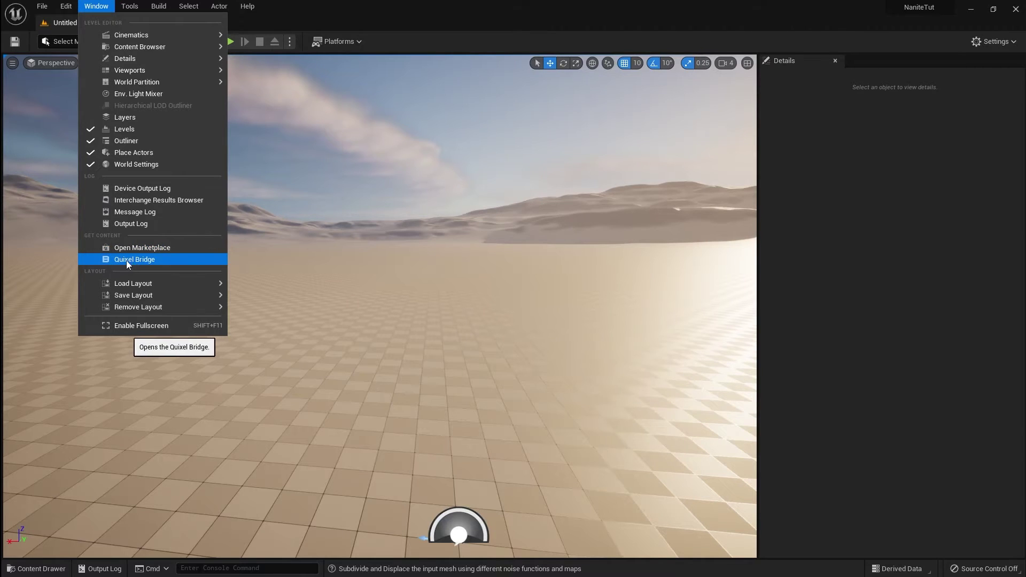
click(131, 260)
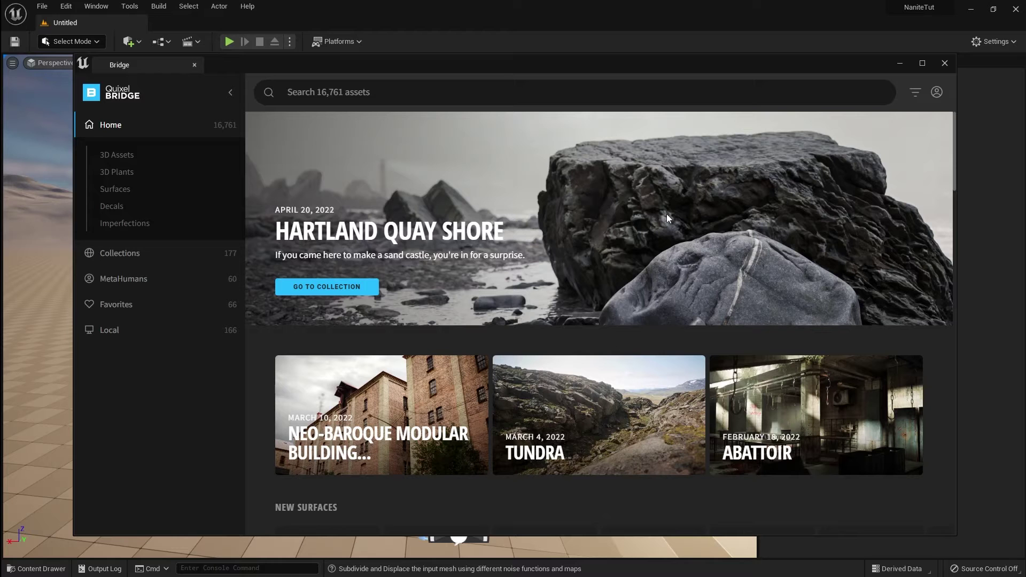
Maximize Bridge, scroll to New 3D Models and open the Tundra Rocky Ground card.
key(super+Up)
scroll(389, 223, down, 5)
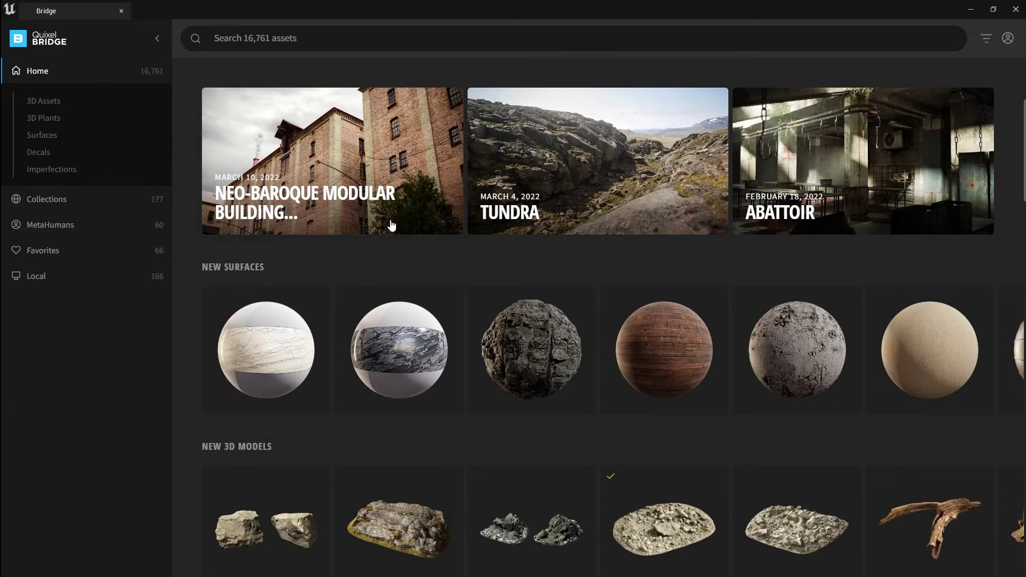
scroll(465, 348, down, 2)
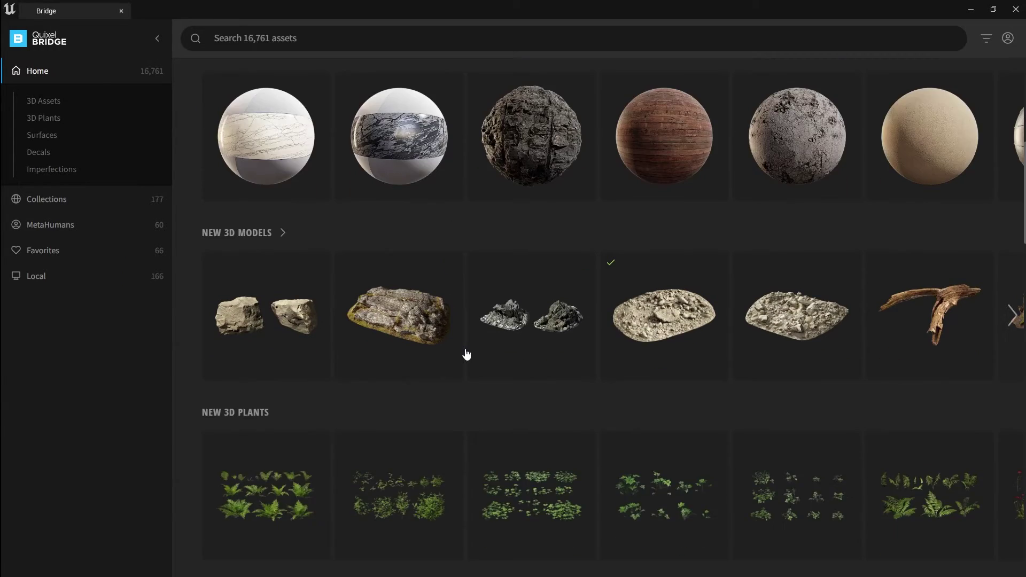
click(407, 319)
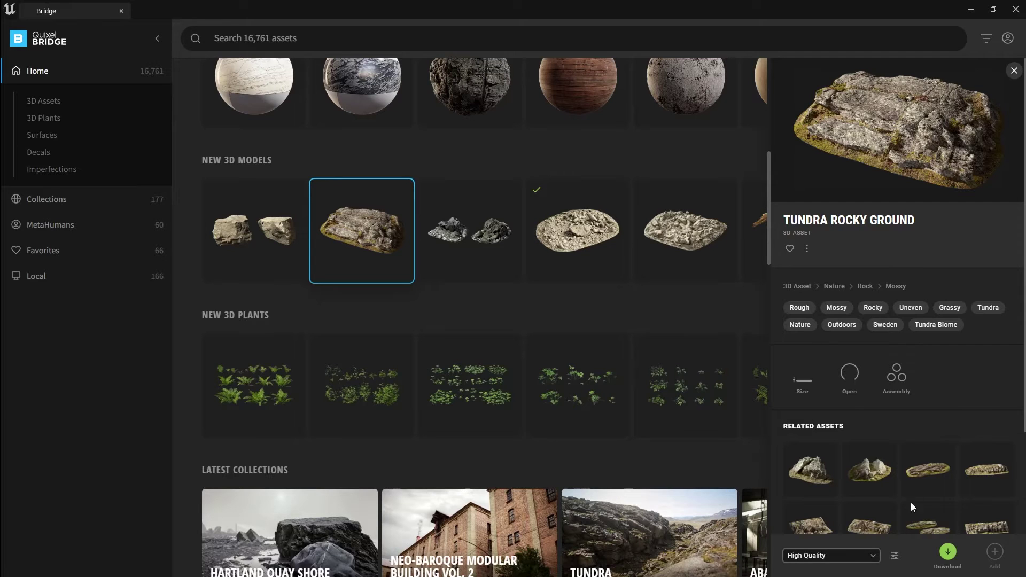
Download Tundra Rocky Ground at High Quality and add it to the project.
click(855, 556)
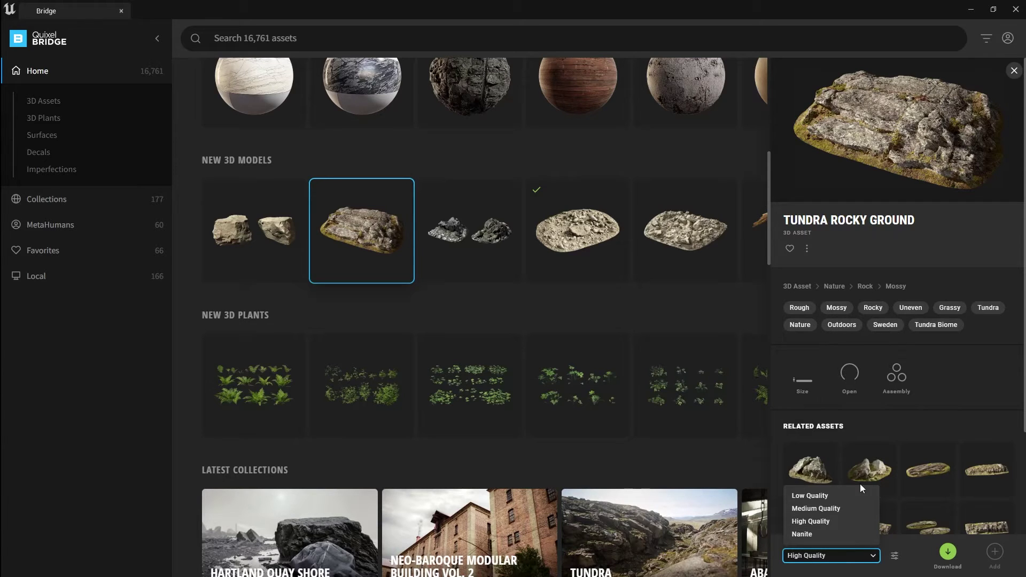
click(818, 522)
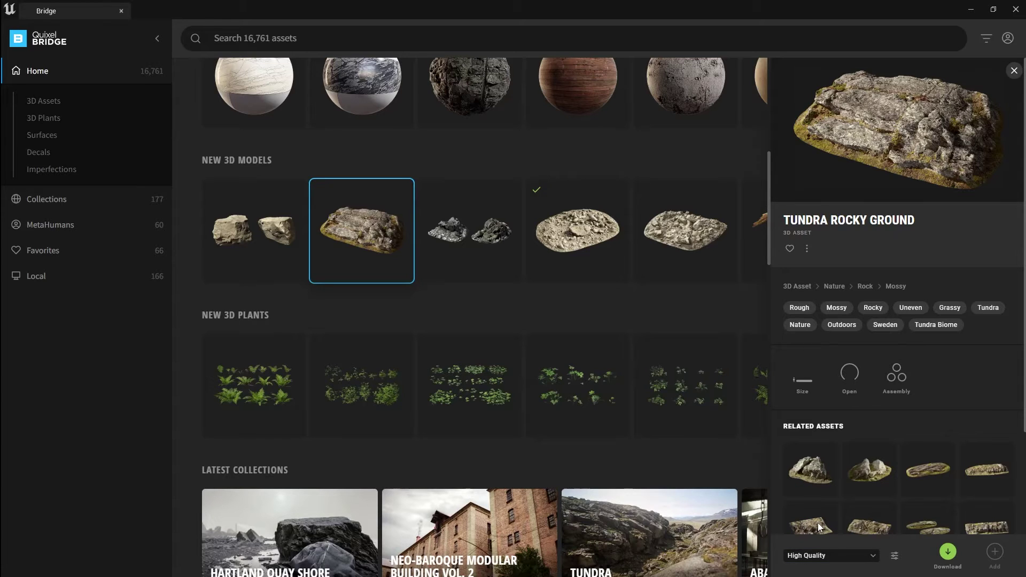
click(948, 553)
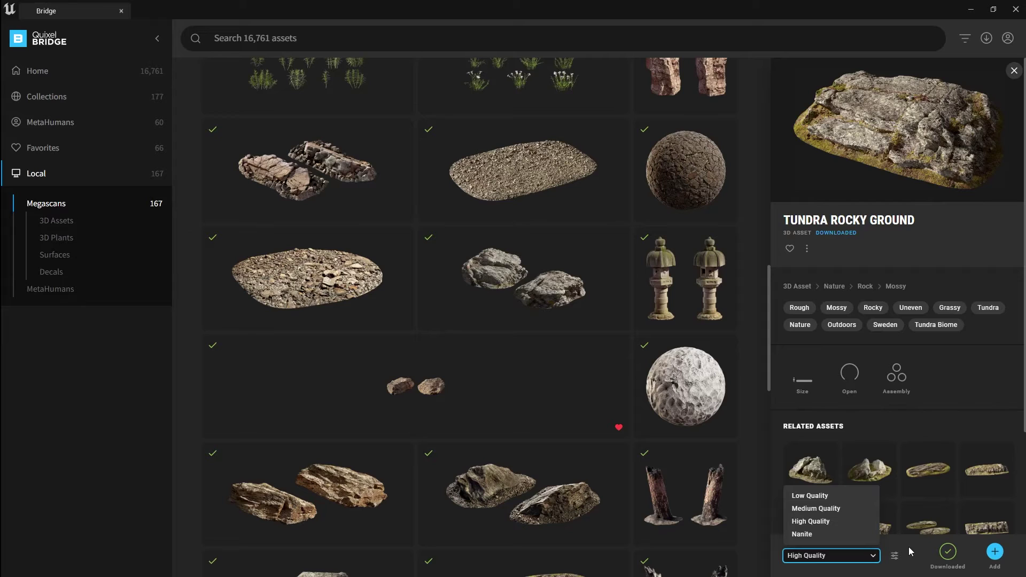
click(909, 549)
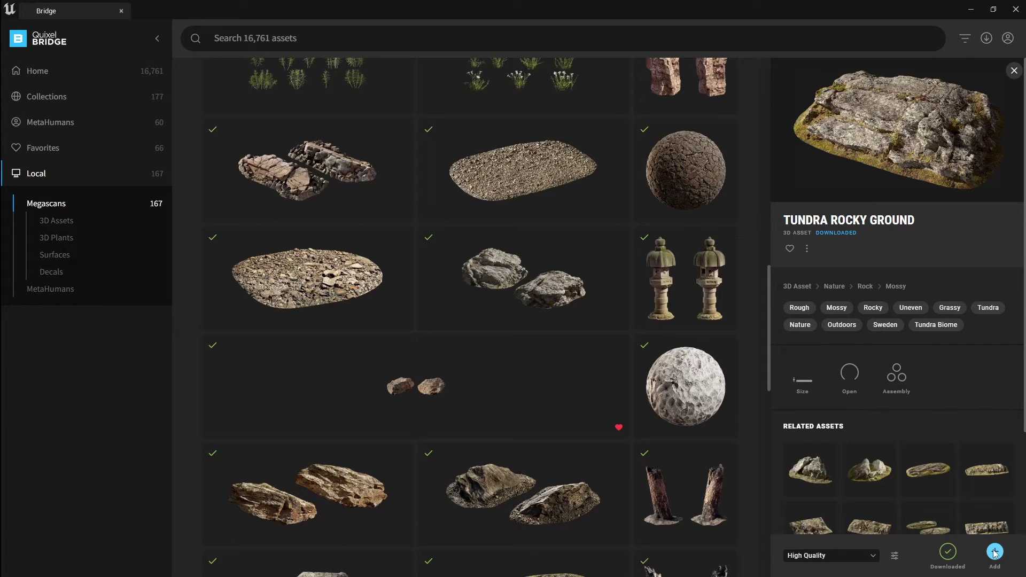
click(680, 394)
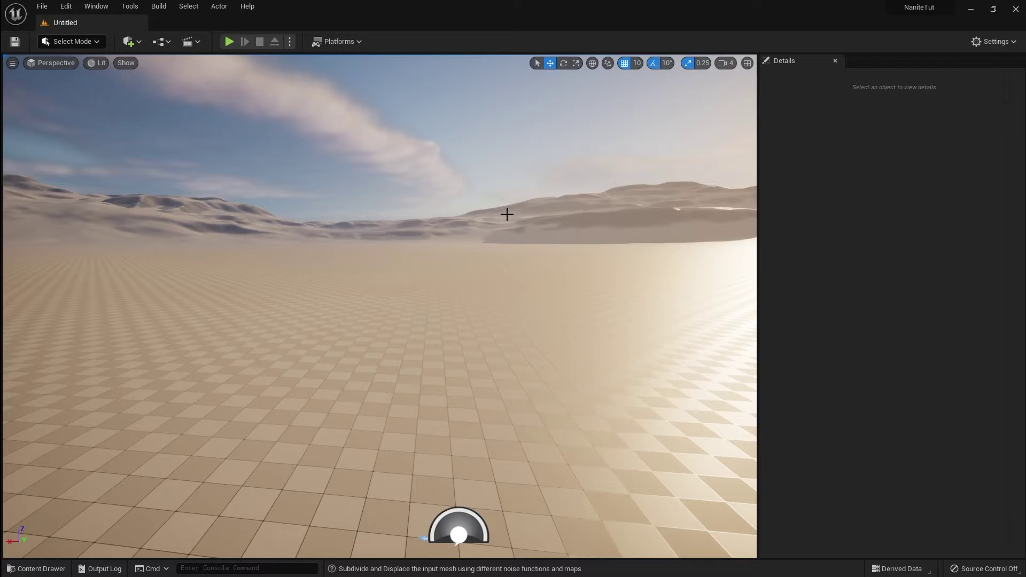
Browse Megascans > Surfaces > Dry_Trampled_Sand_vdzoehp in the Content Drawer, then show the editor modes list.
click(36, 568)
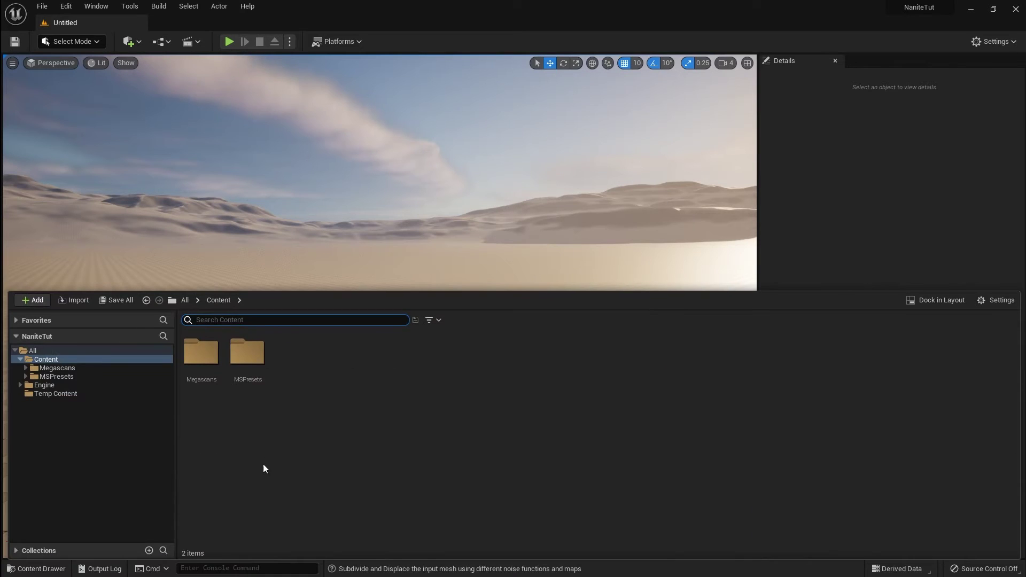
double_click(201, 373)
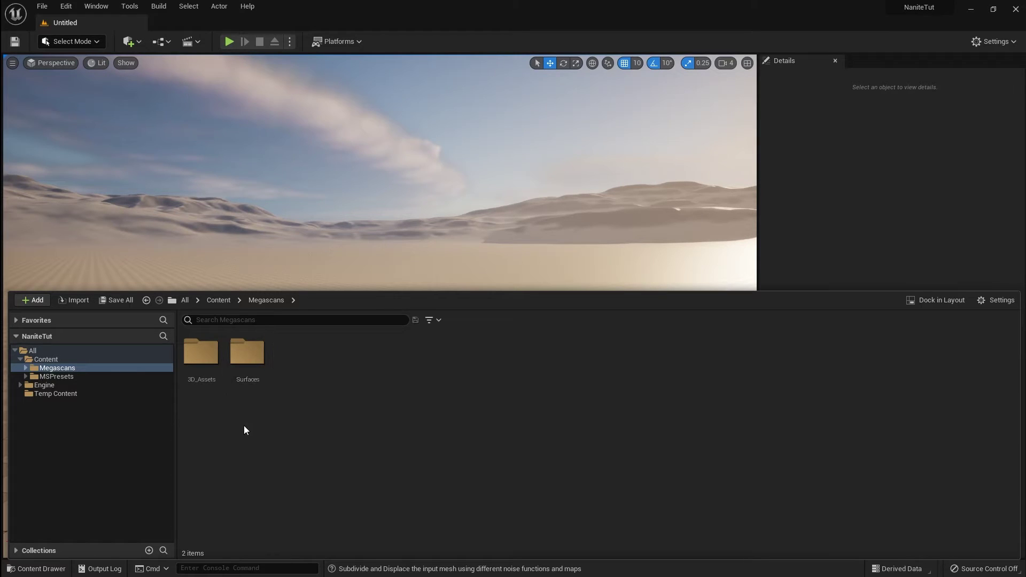
double_click(235, 374)
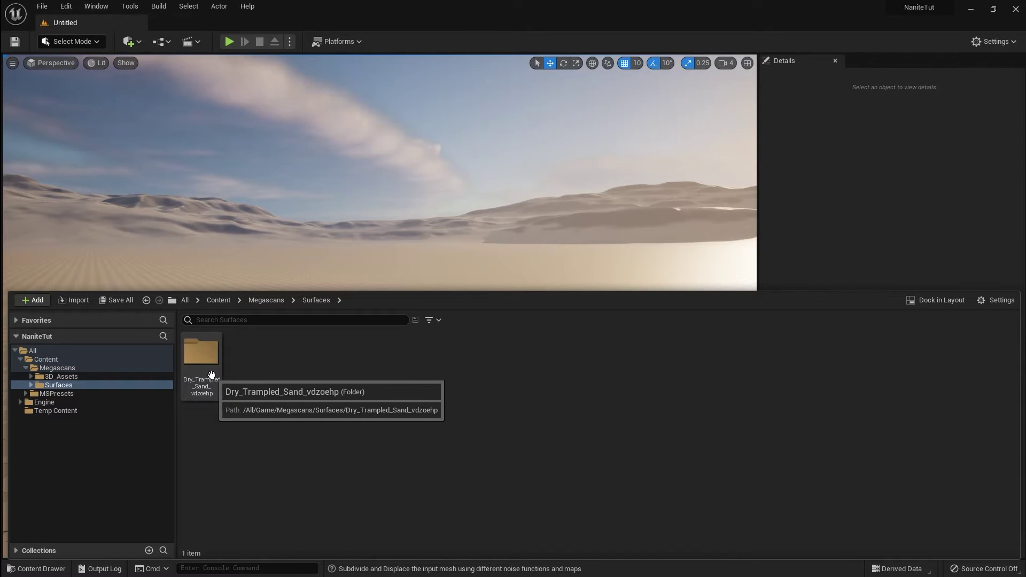
double_click(211, 374)
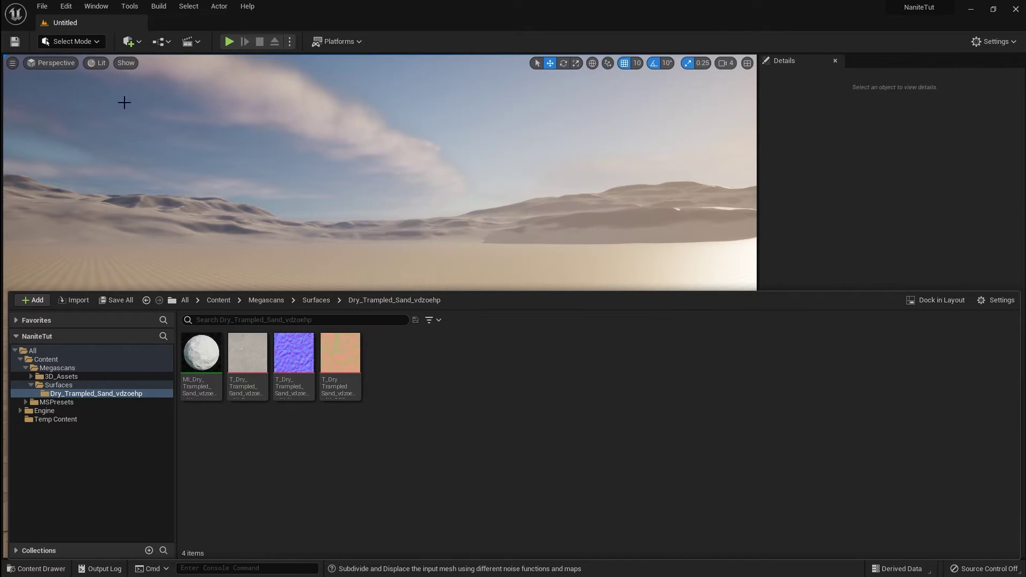
click(84, 42)
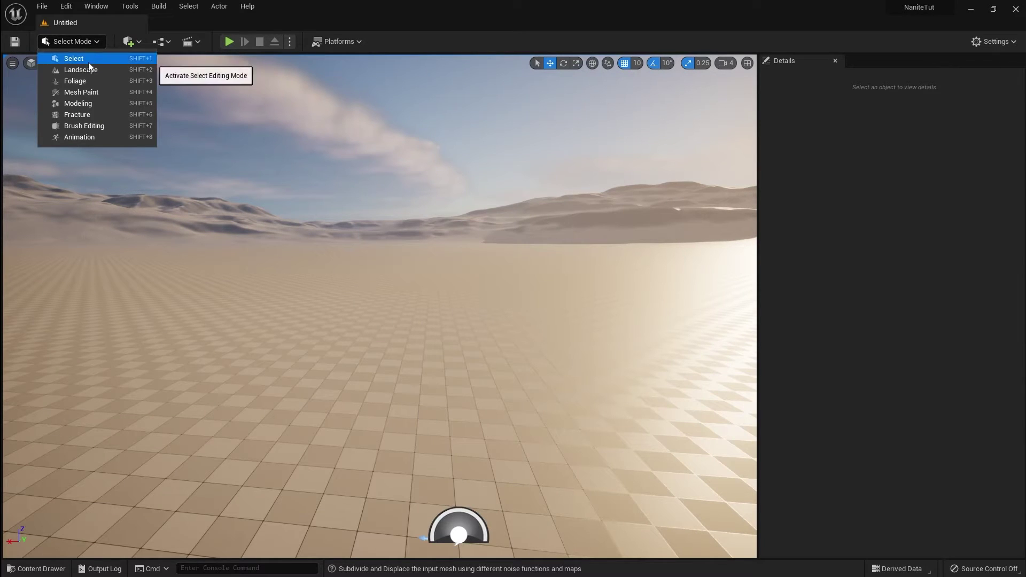
Choose Modeling from the editor modes list.
click(74, 104)
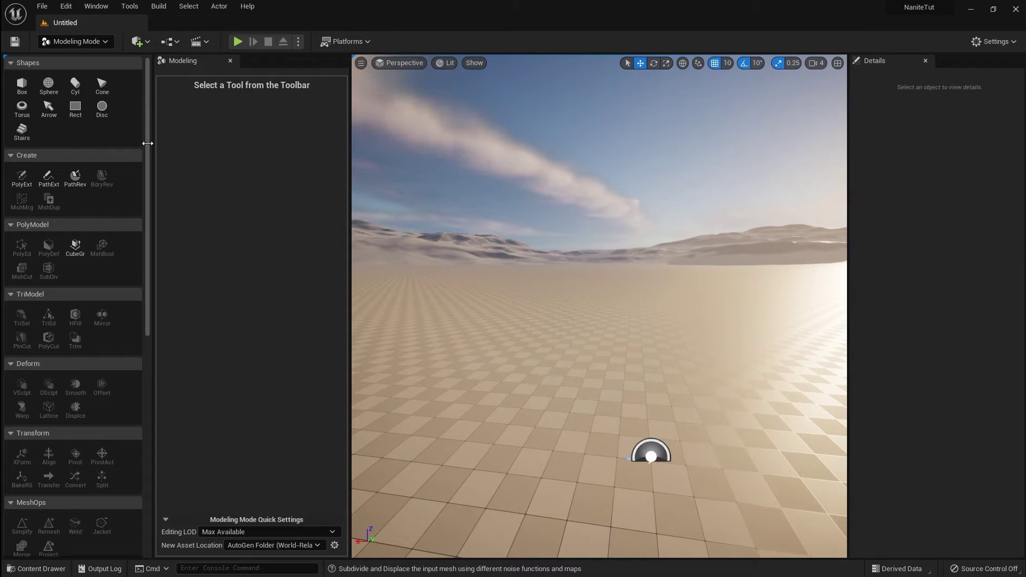
Drop a Rect shape onto the floor with Align to Normal turned off.
click(75, 108)
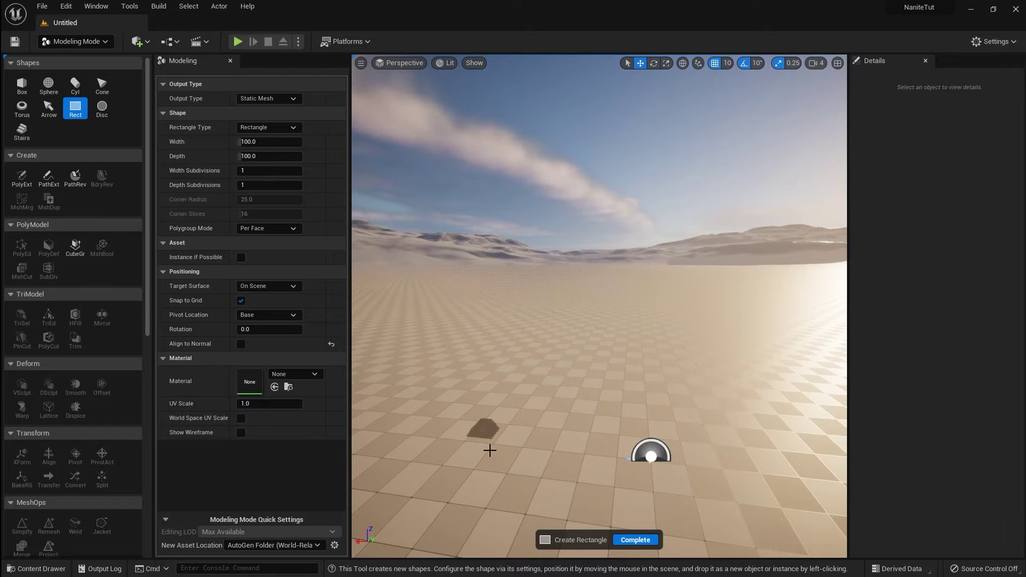
right_drag(490, 449, 584, 402)
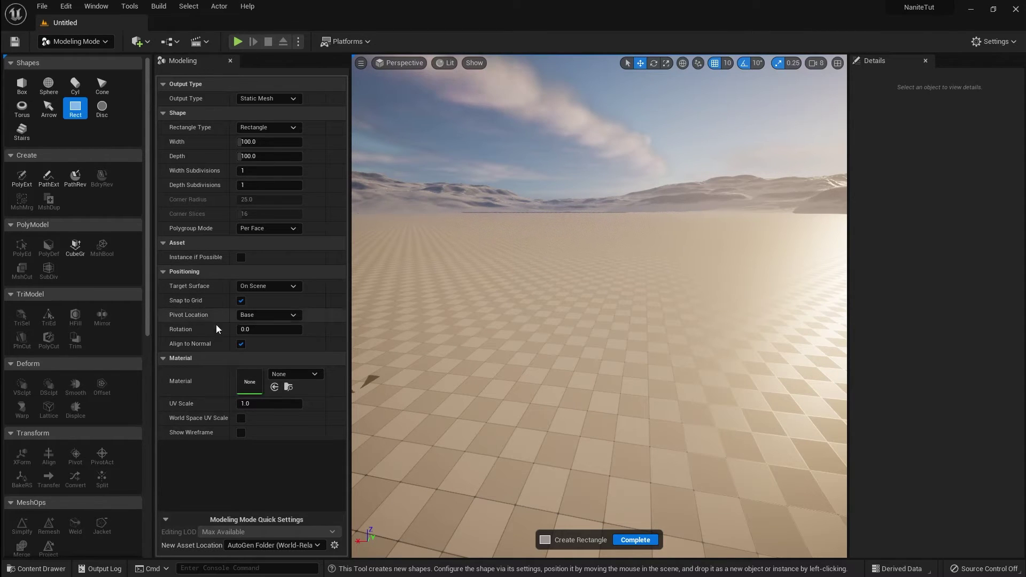
click(242, 344)
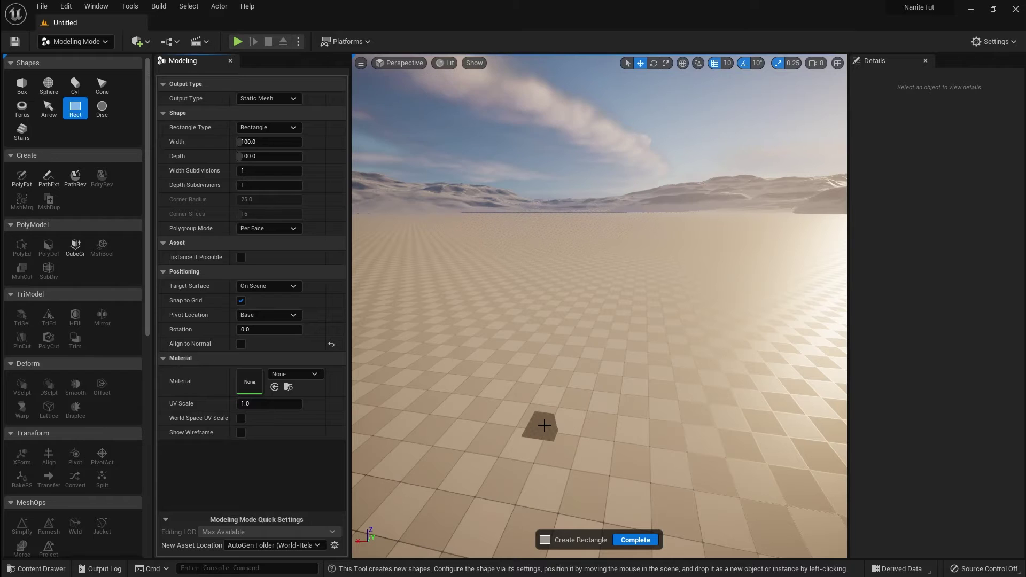
click(565, 406)
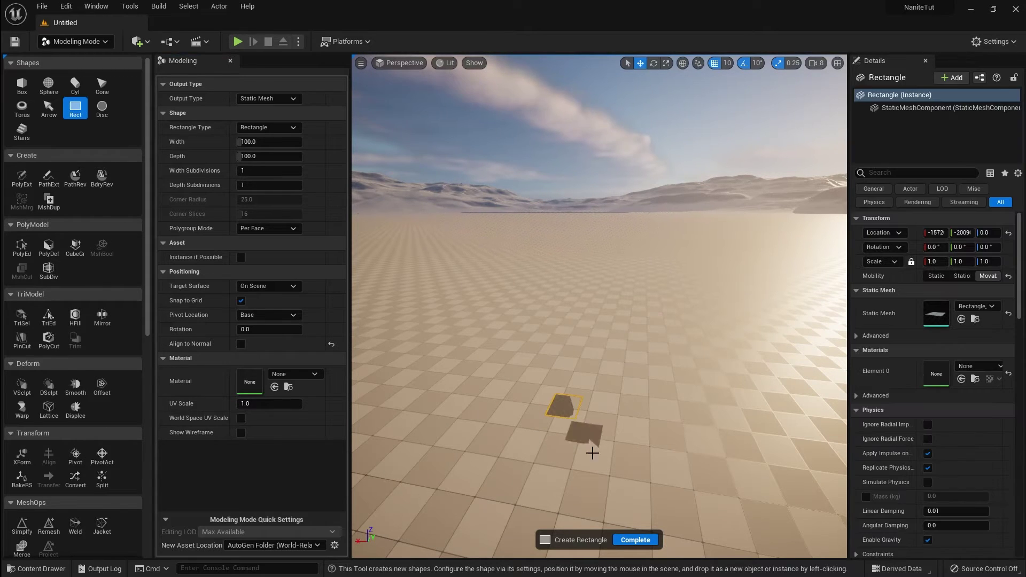
Complete the rectangle, lift it to Z 130 and scale it uniformly to 5.
click(639, 539)
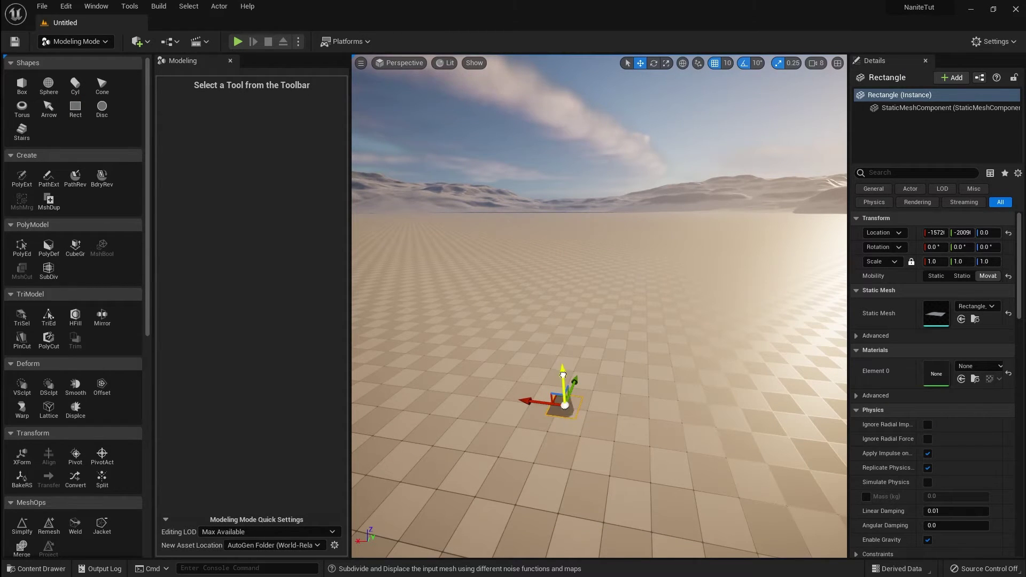
drag(564, 373, 564, 338)
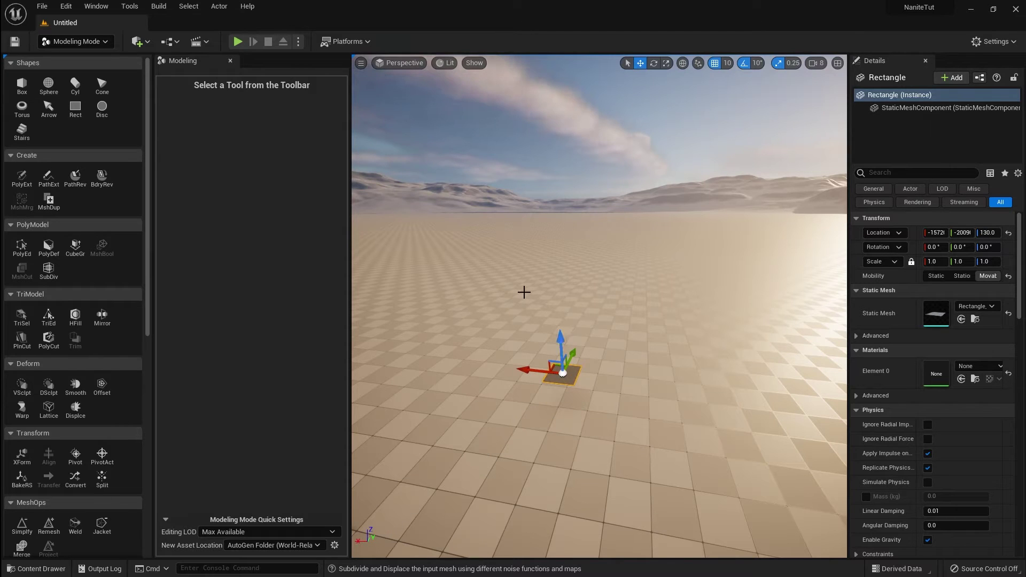
click(933, 262)
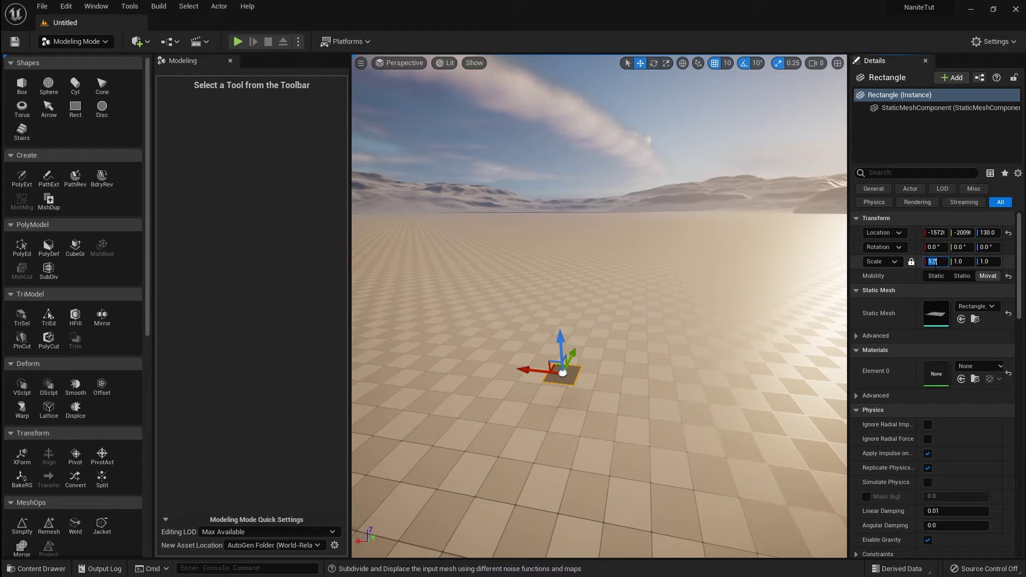
text(5)
key(Return)
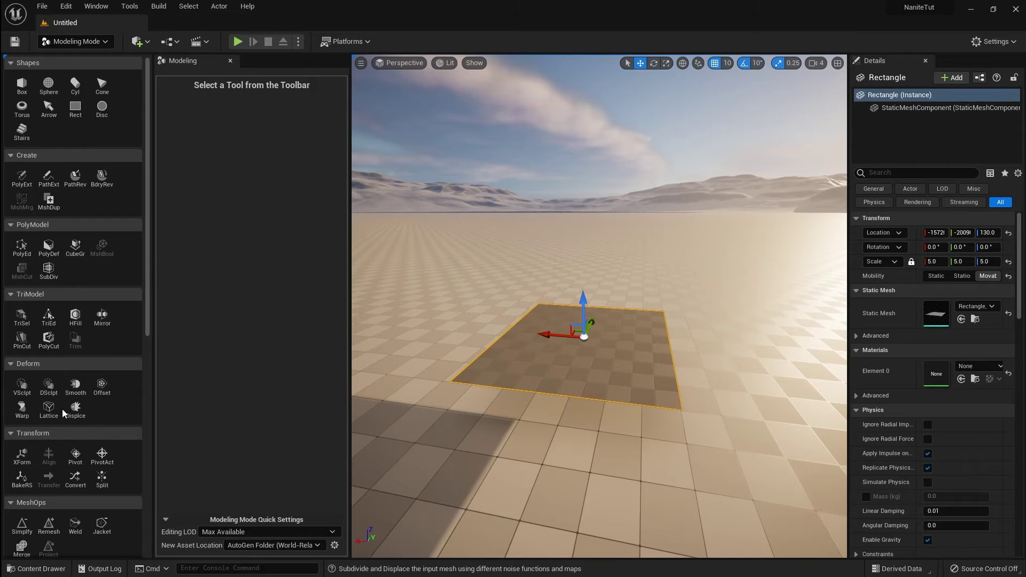
Apply Displace to the rectangle with Perlin Noise at default intensity and subdivisions.
click(75, 410)
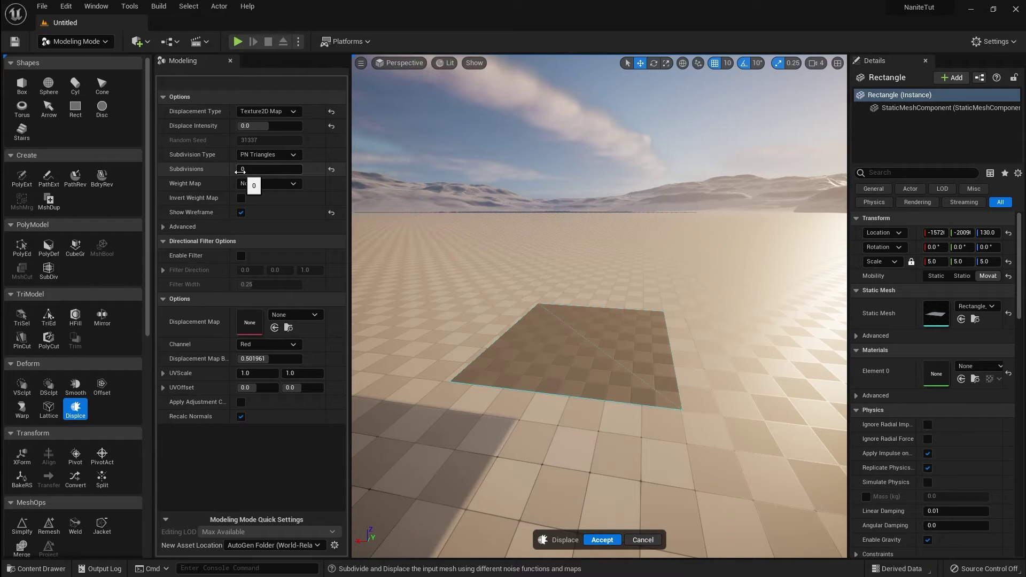
click(266, 112)
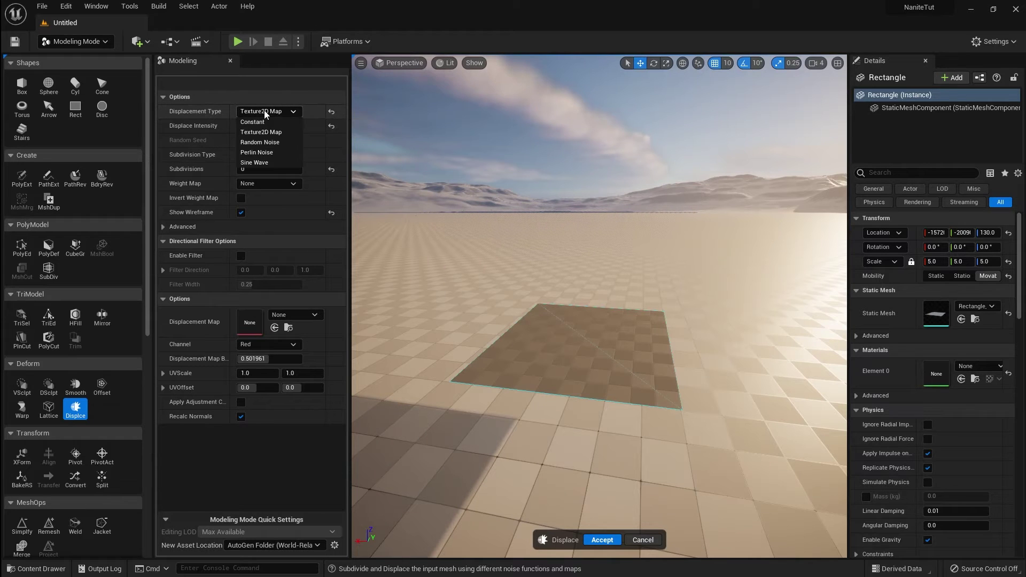
click(273, 153)
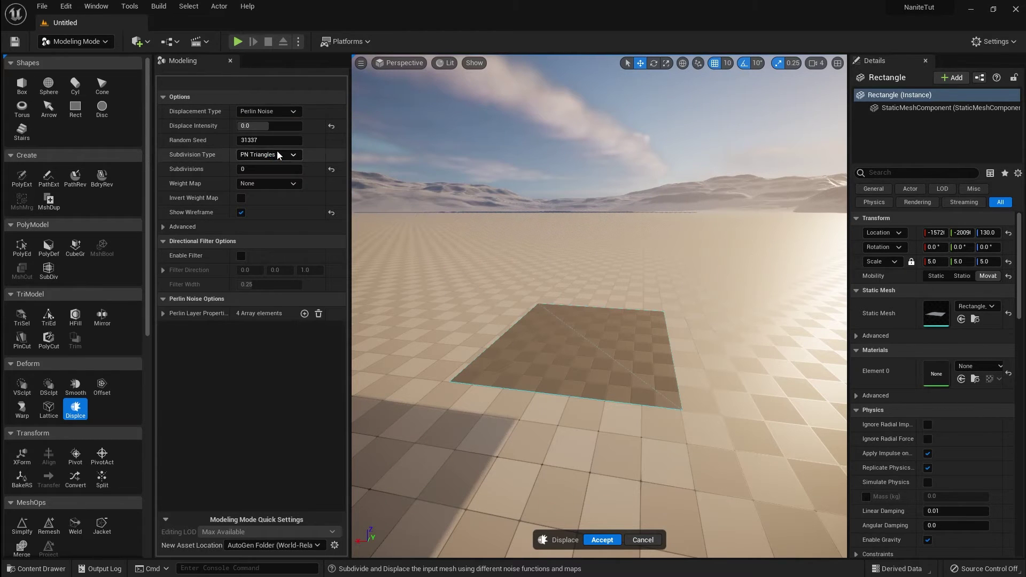
click(331, 126)
scroll(548, 262, up, 1)
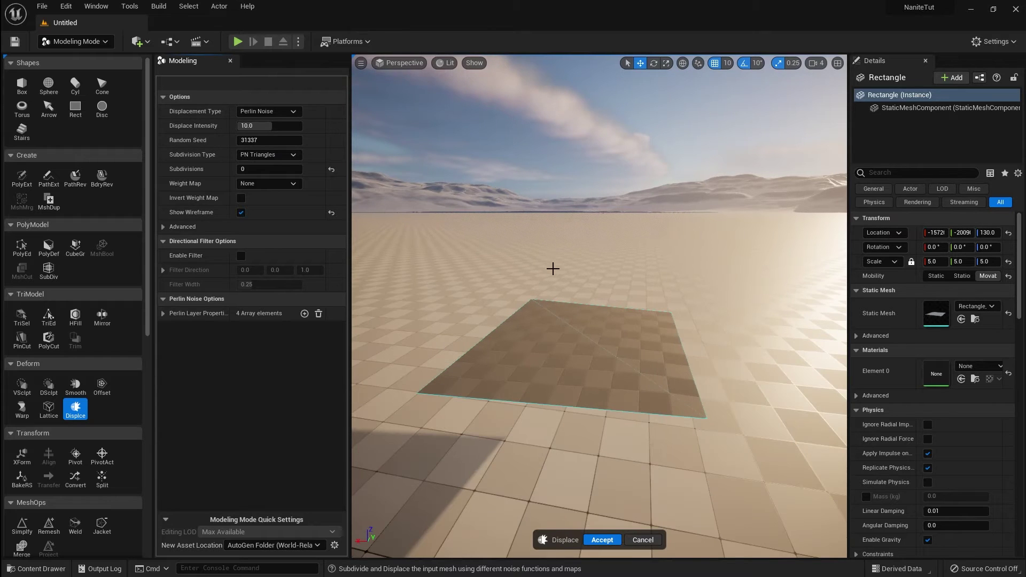
scroll(550, 267, up, 1)
click(331, 169)
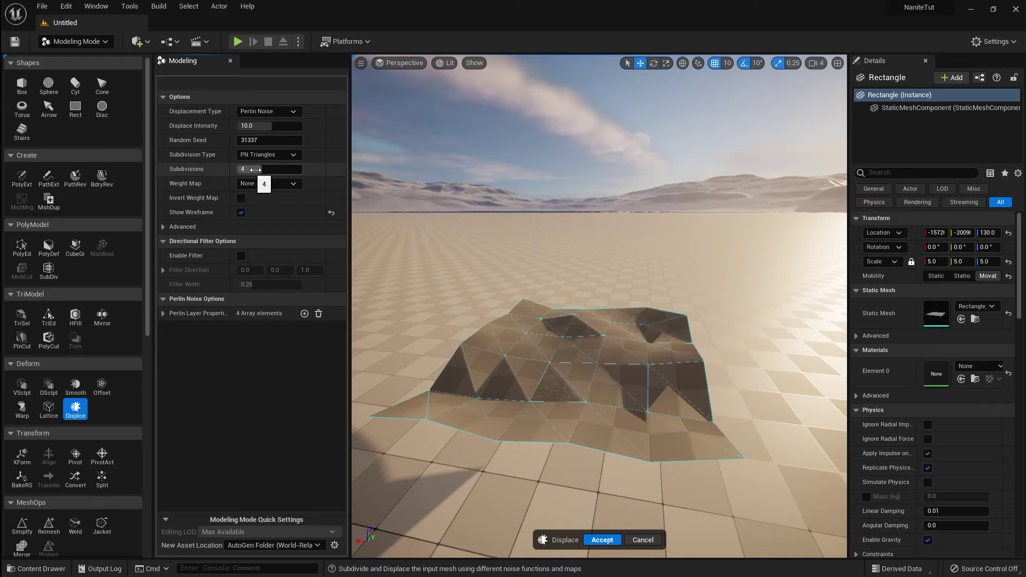
click(331, 213)
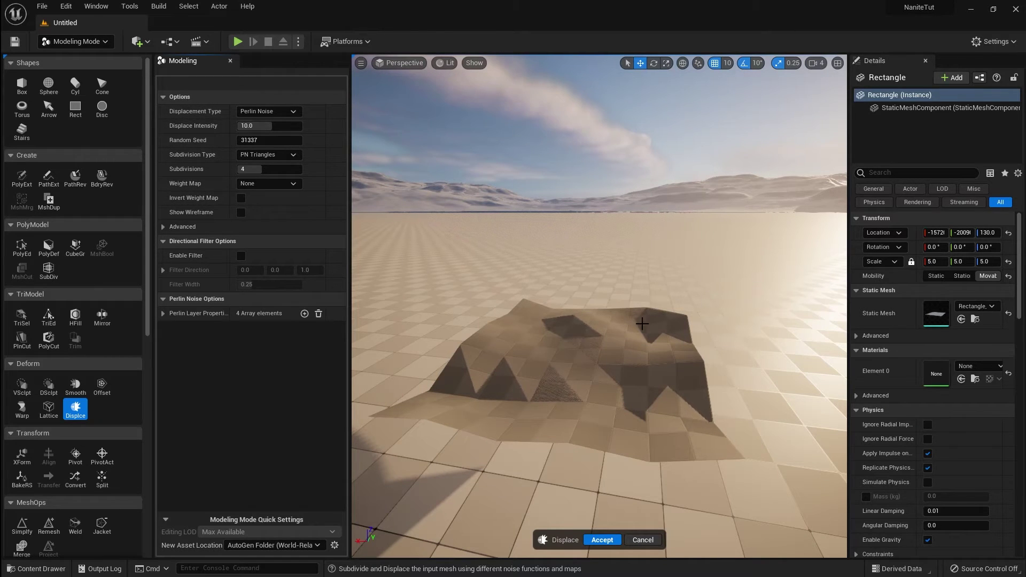
drag(643, 324, 587, 349)
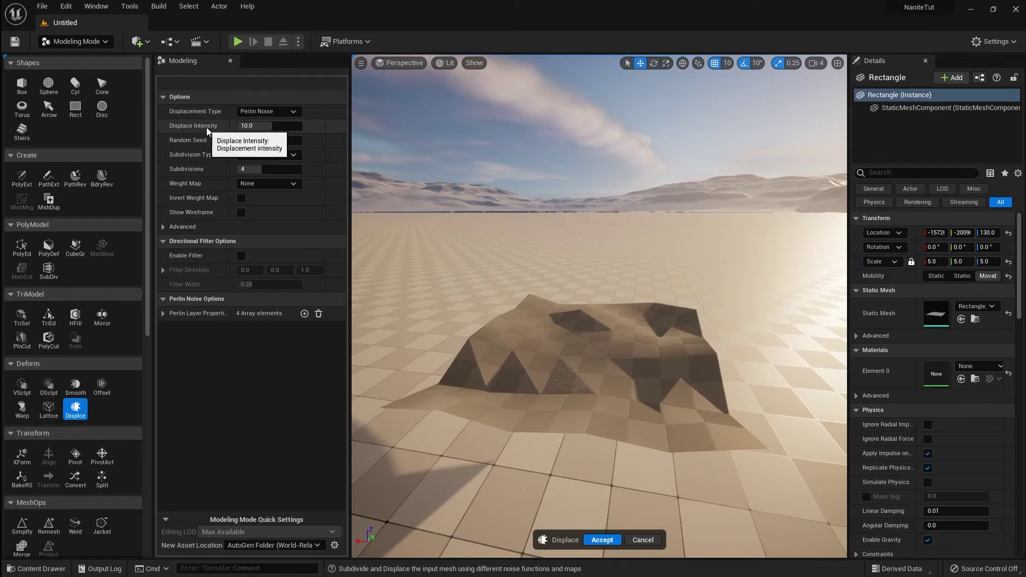
Set displace intensity to 0.0, show the wireframe, and use 100 subdivisions.
drag(239, 126, 213, 126)
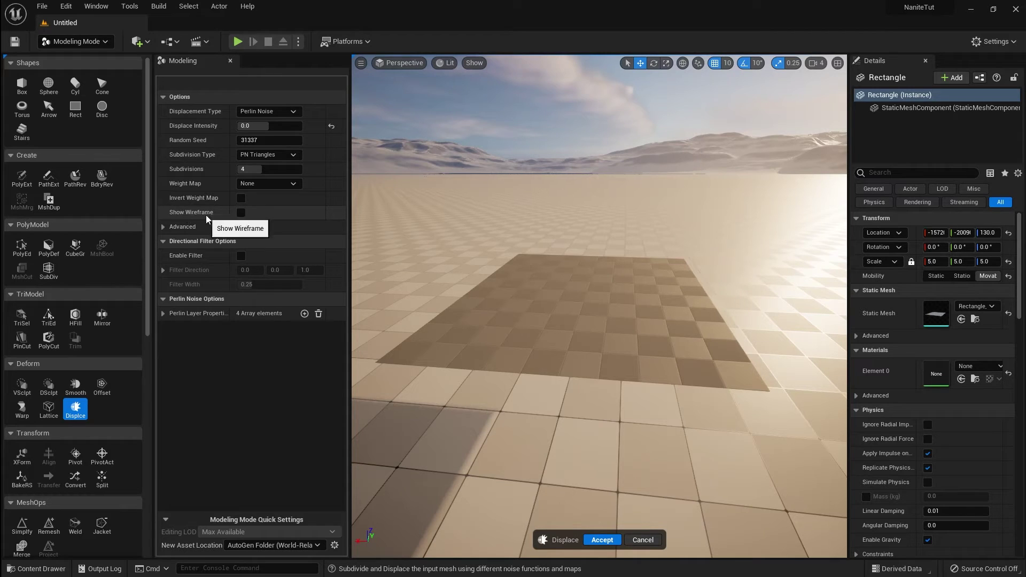
click(241, 212)
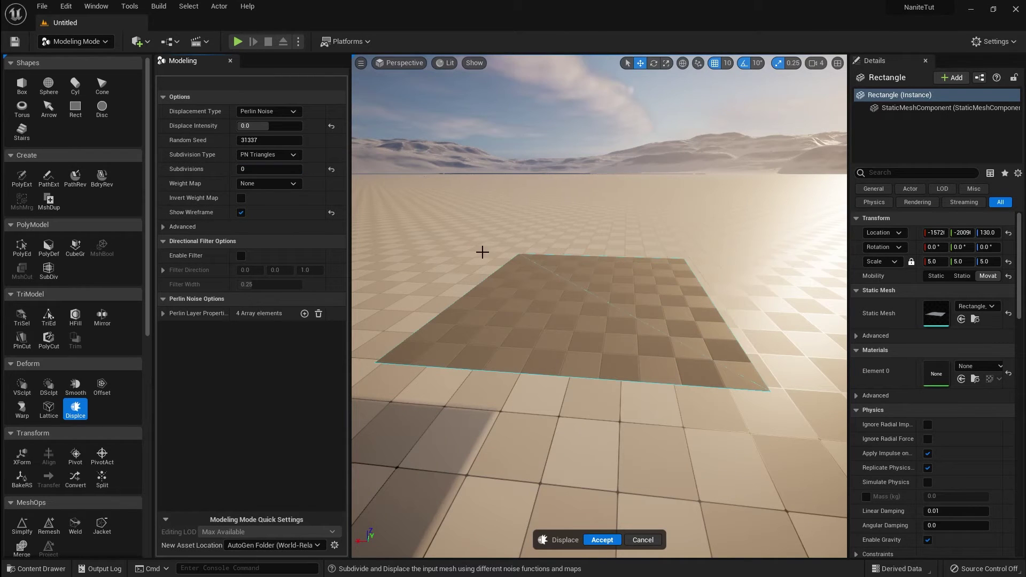
click(332, 169)
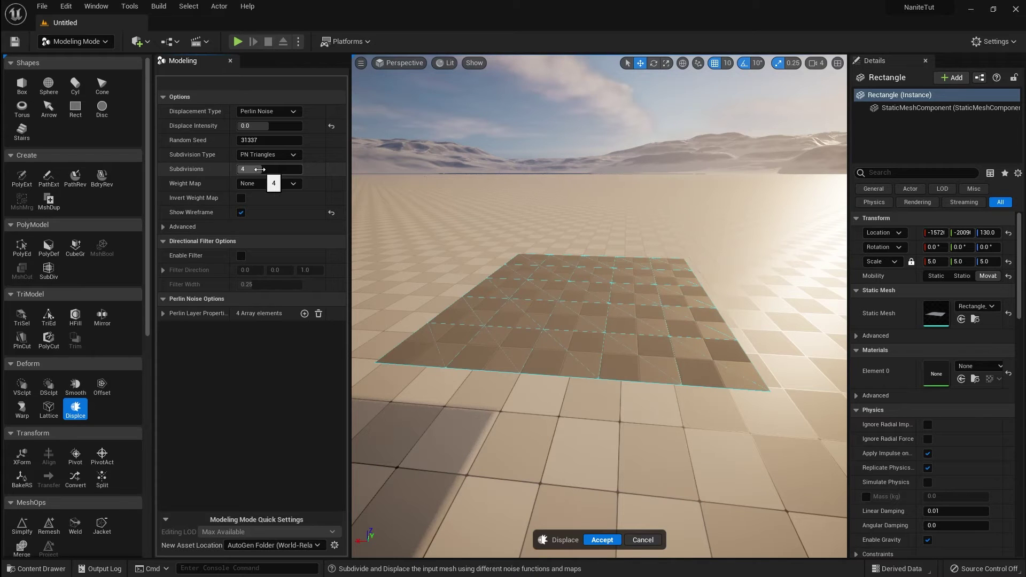
click(260, 169)
text(100)
key(Return)
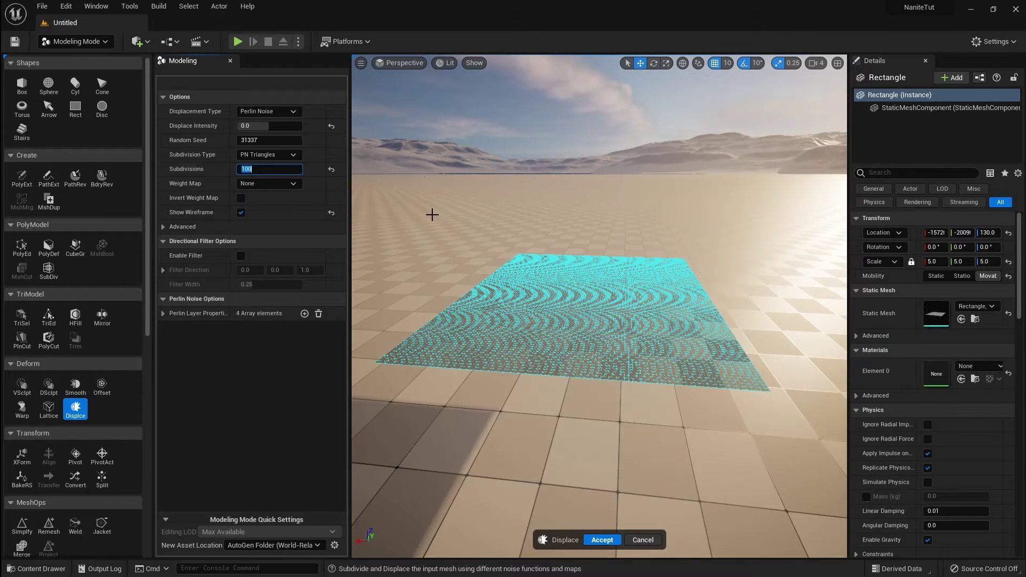
right_drag(511, 209, 591, 216)
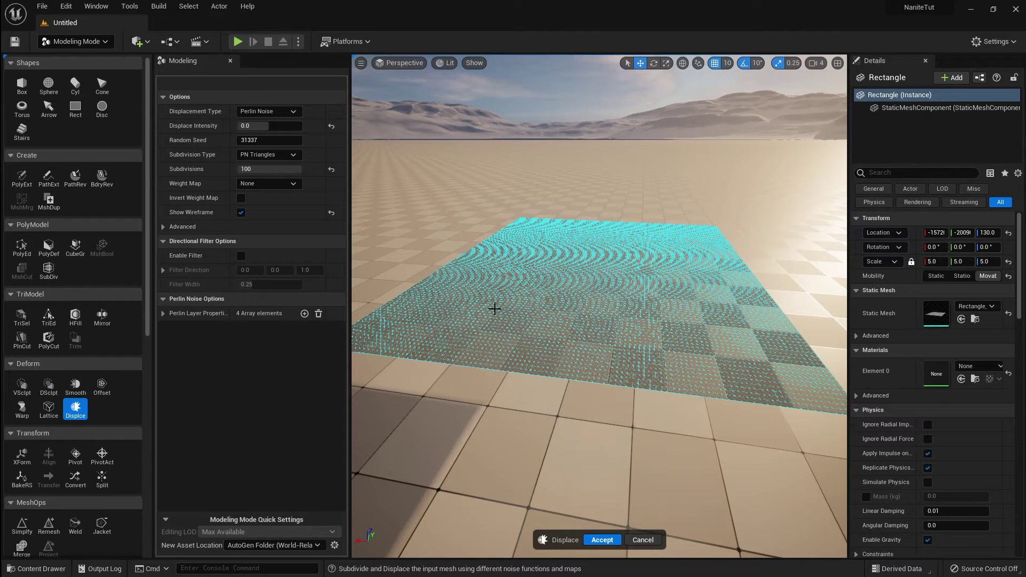
Accept the displacement, start a new Displace pass and enter 0 subdivisions.
click(599, 541)
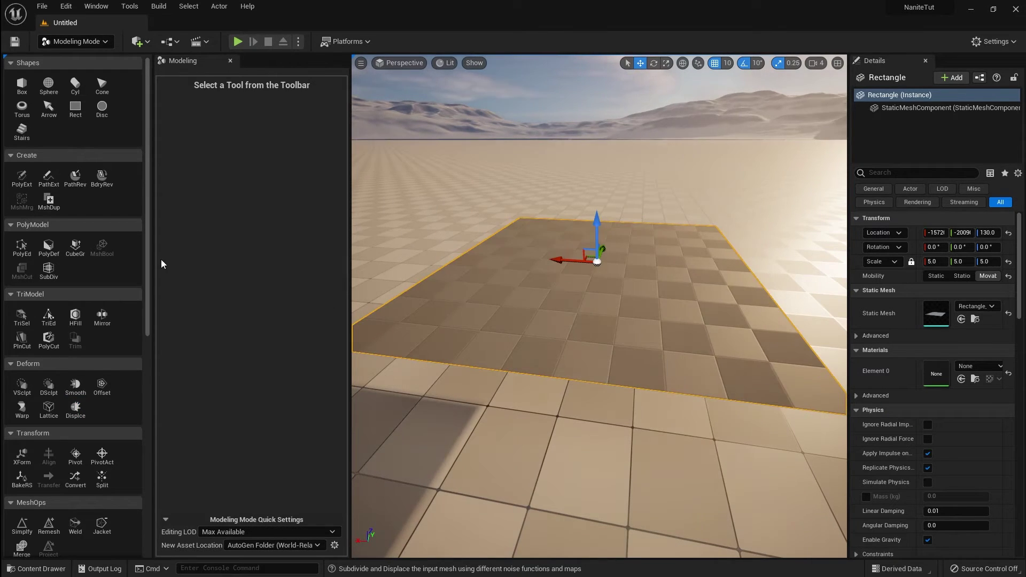
click(75, 409)
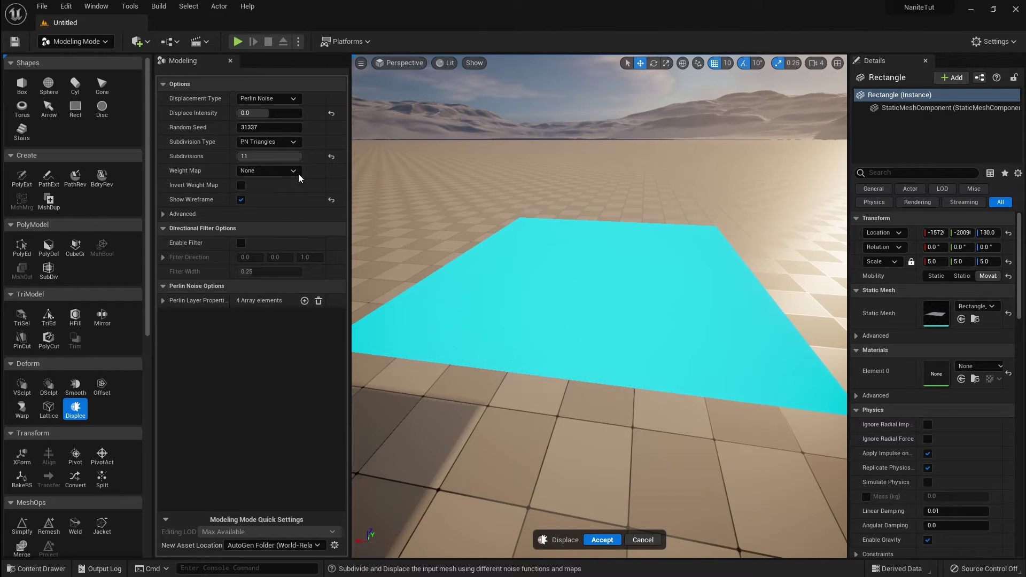
click(254, 157)
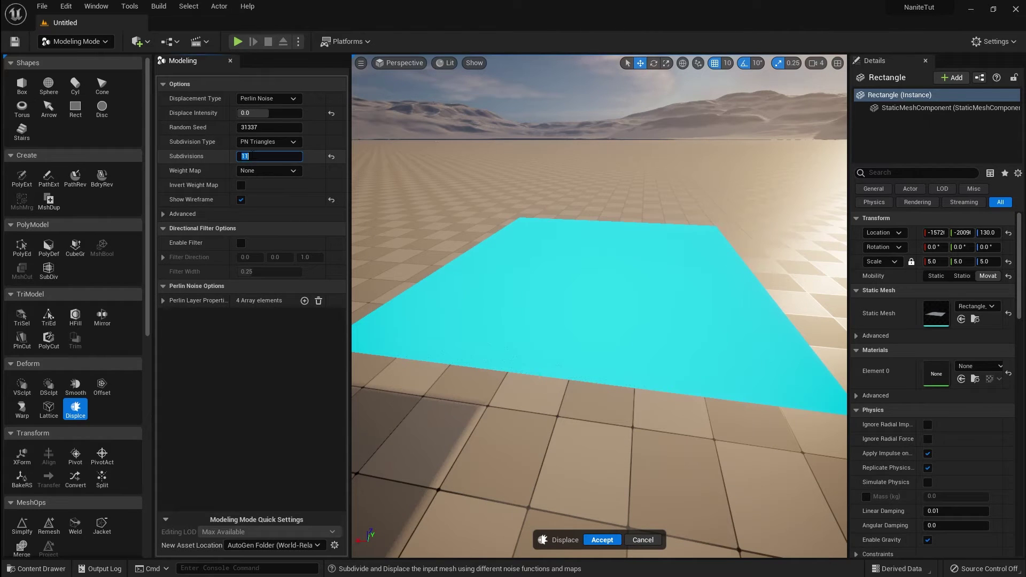
text(0)
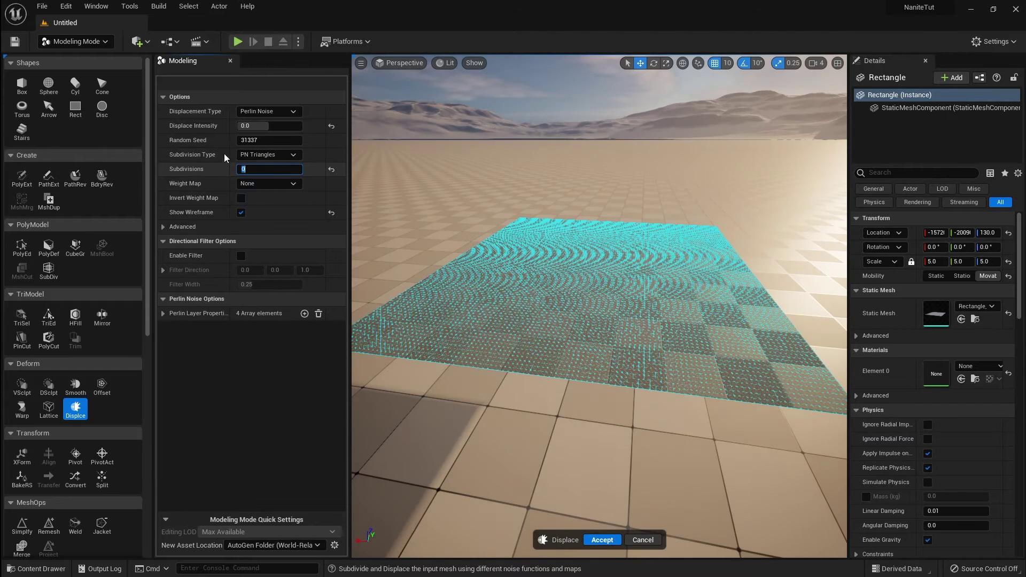
Switch to Texture2D Map displacement using the T_DryTrampledSand_vdzoehp_4K_ORDp texture.
click(268, 111)
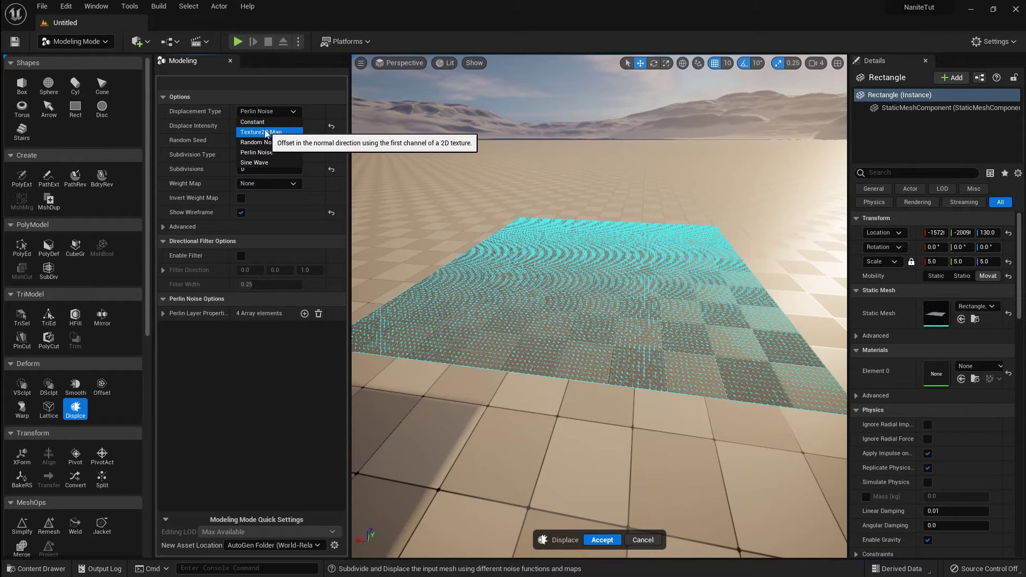
click(273, 132)
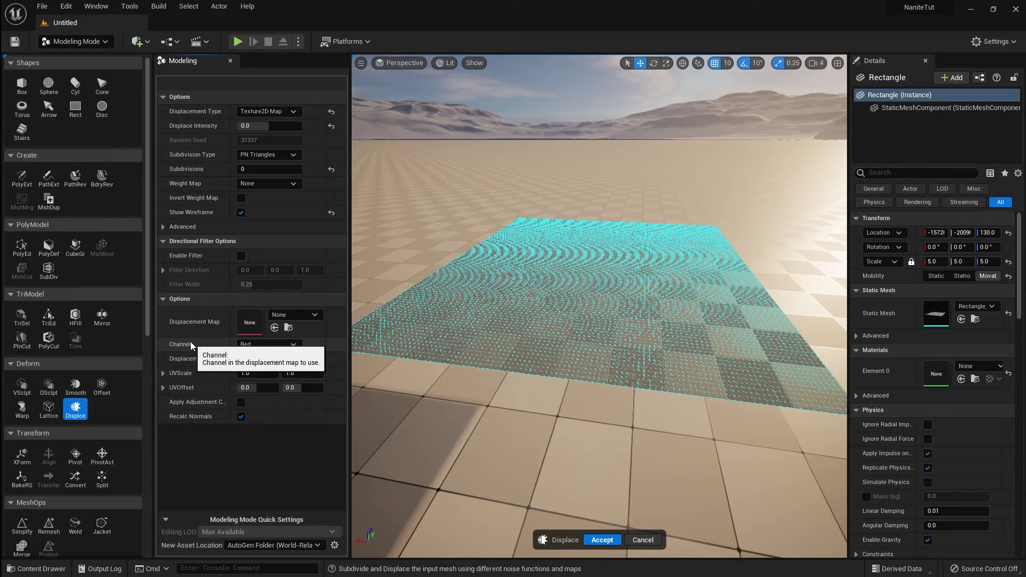
click(52, 575)
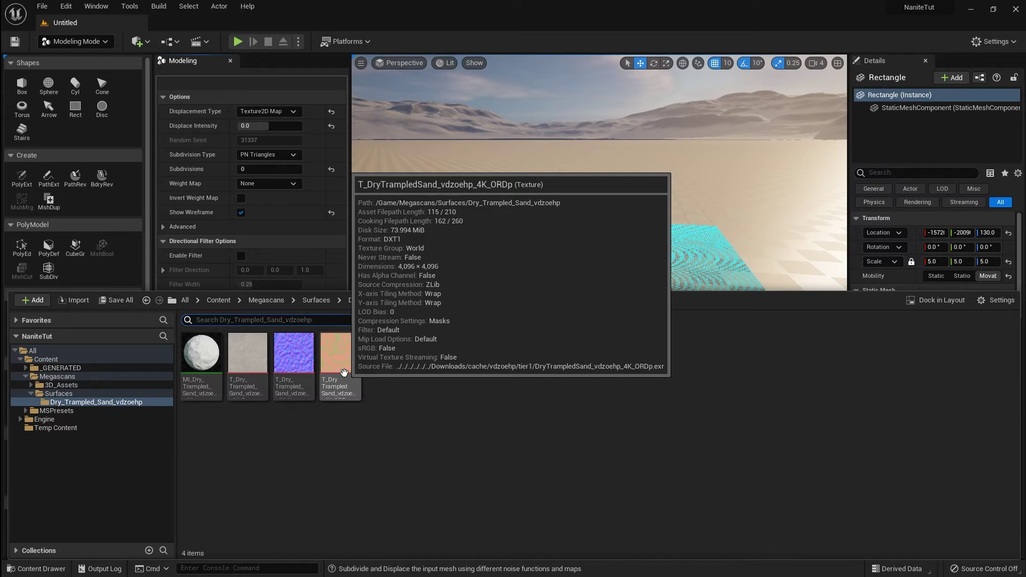
click(344, 372)
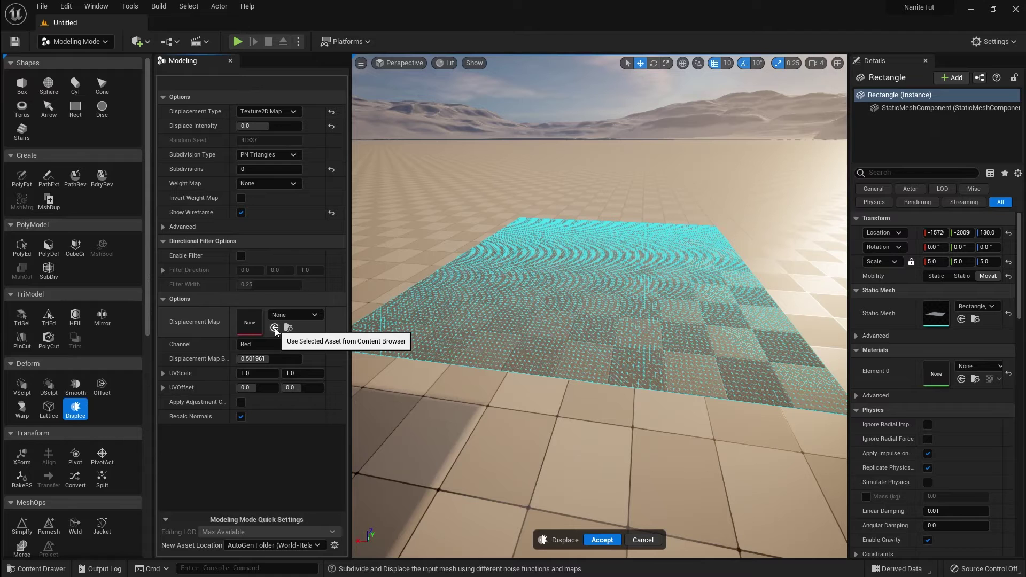
click(275, 328)
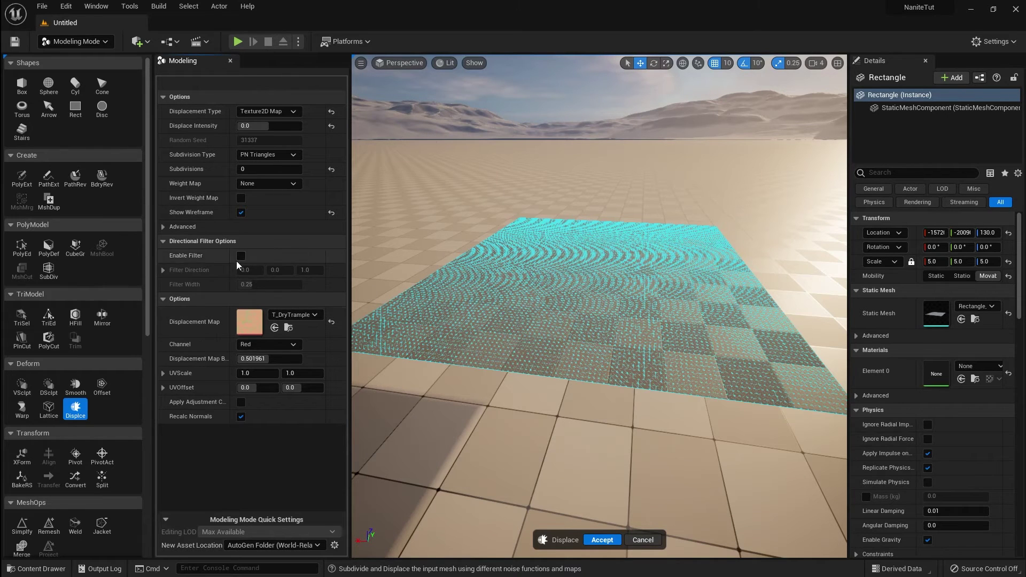
Hide the wireframe, apply MI_Dry_Trampled_Sand to the rectangle's Element 0, and return to Select Mode.
click(241, 213)
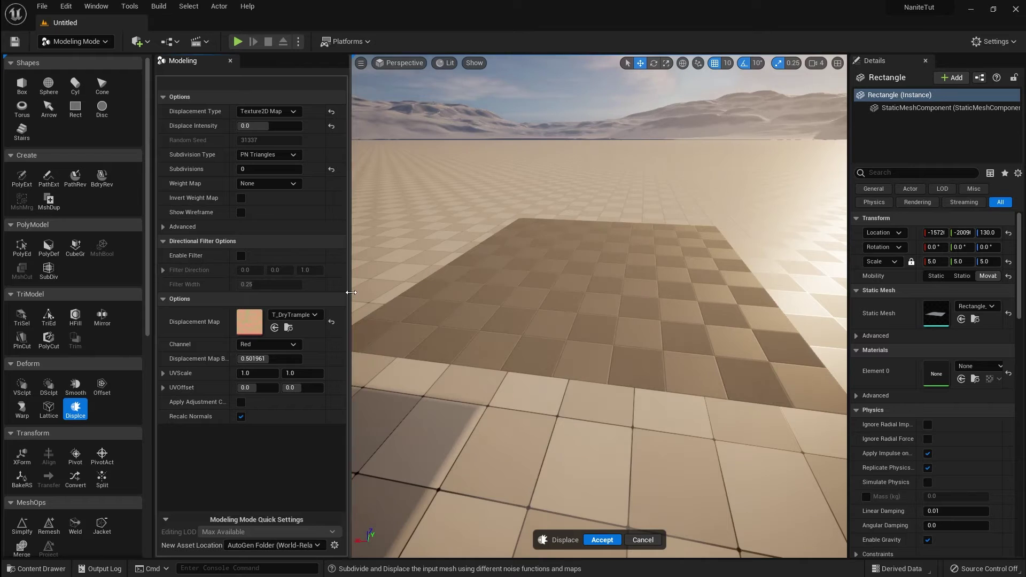
click(59, 570)
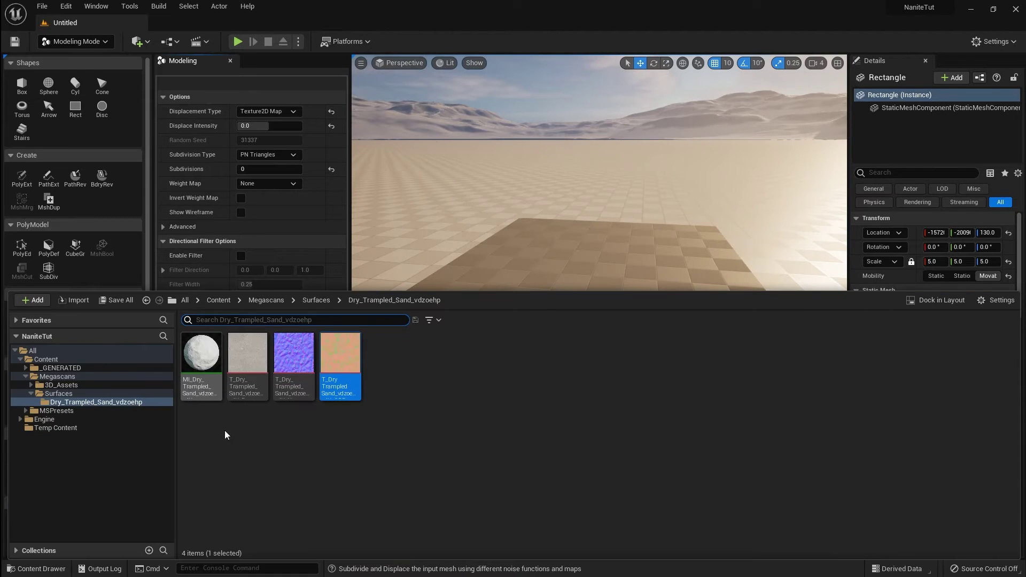
click(201, 356)
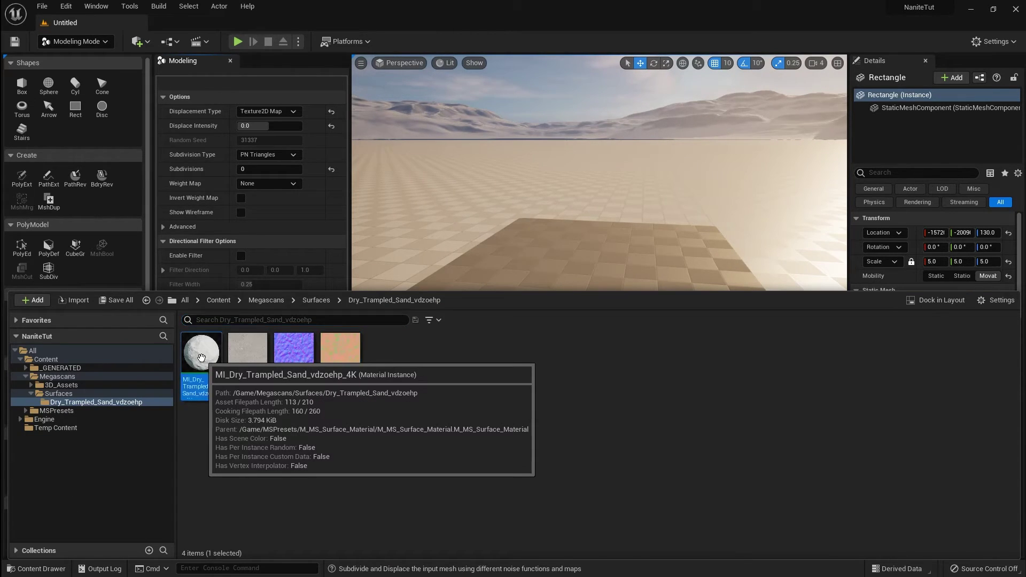
click(57, 573)
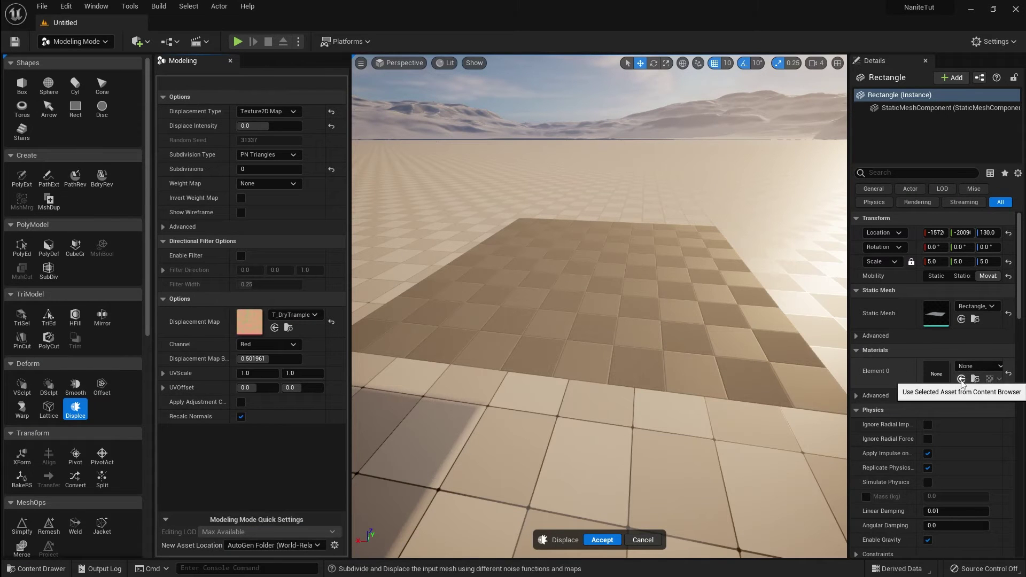
click(961, 379)
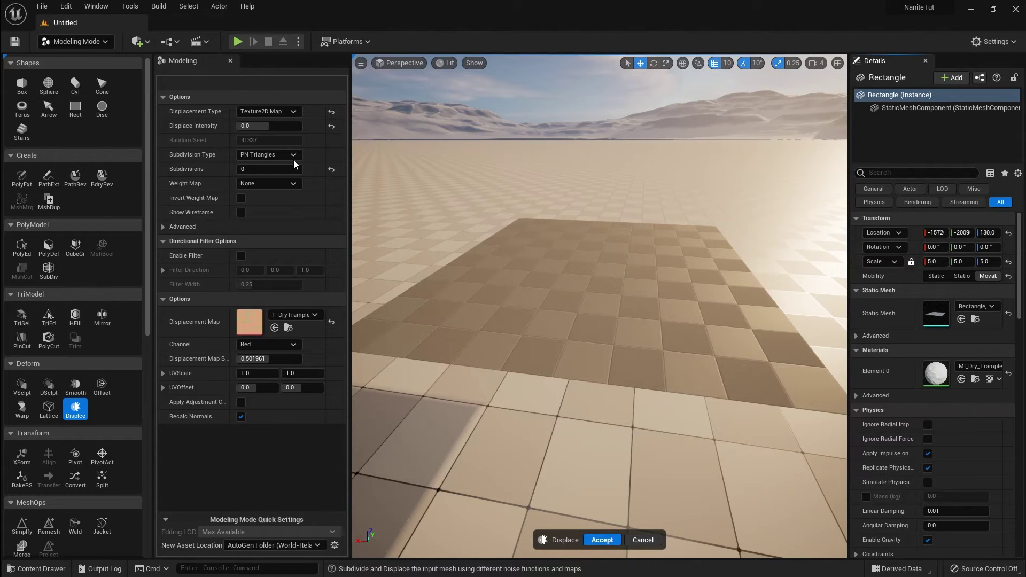
click(89, 43)
click(81, 54)
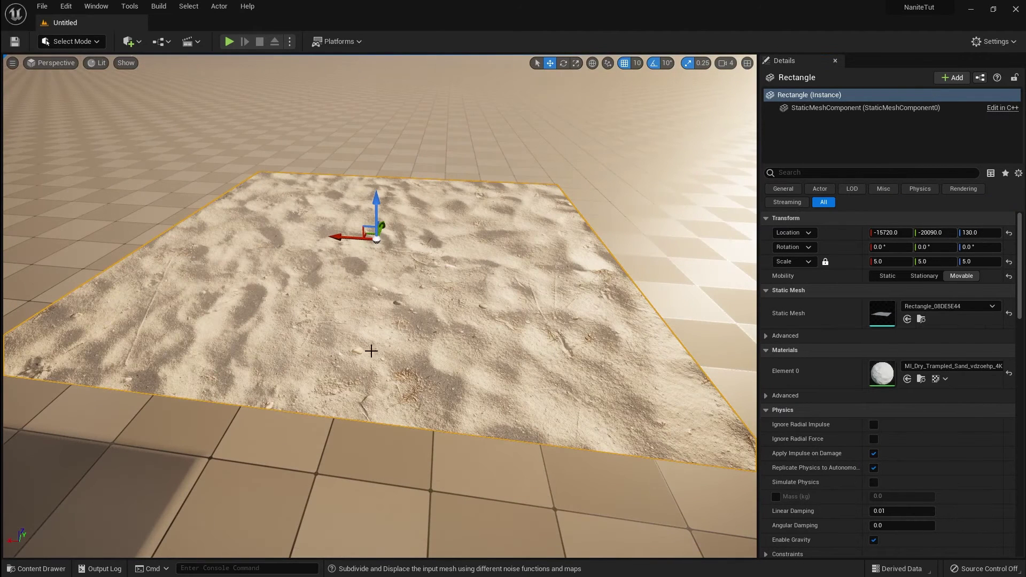
In Modeling Mode, displace the sand plane with a Displace Intensity of 5.0.
click(63, 45)
click(80, 103)
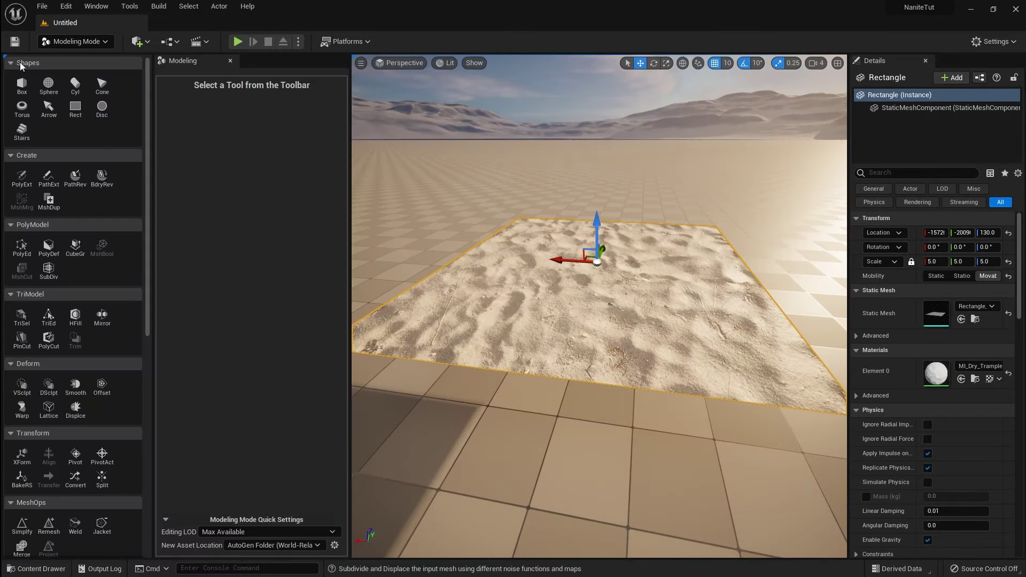
click(75, 409)
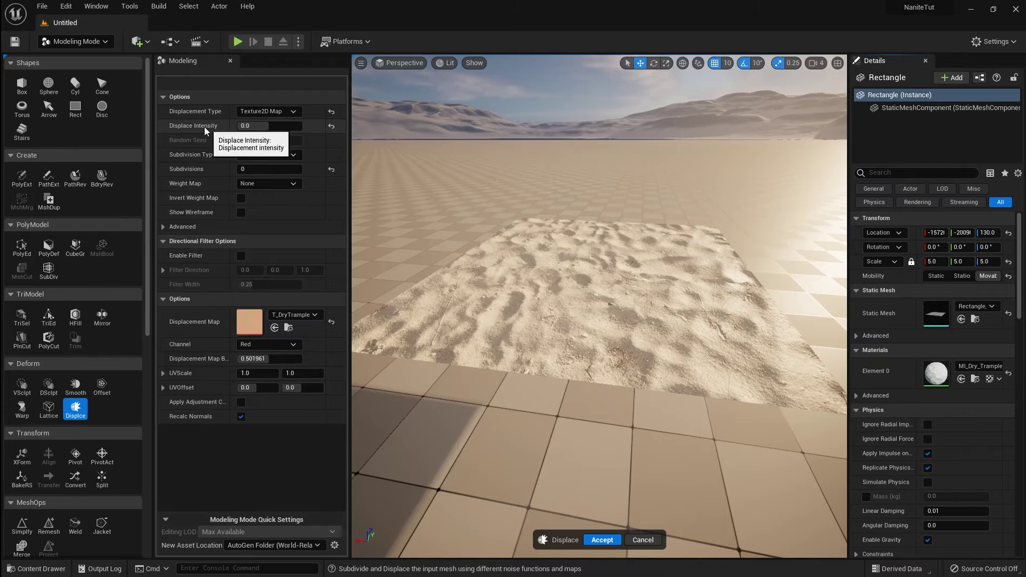
click(278, 125)
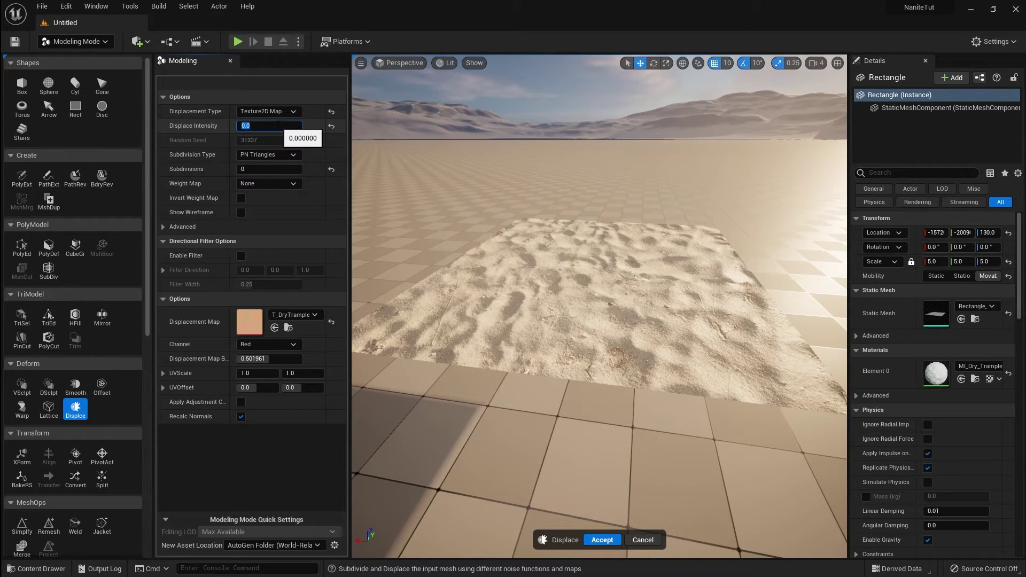
text(5)
key(Return)
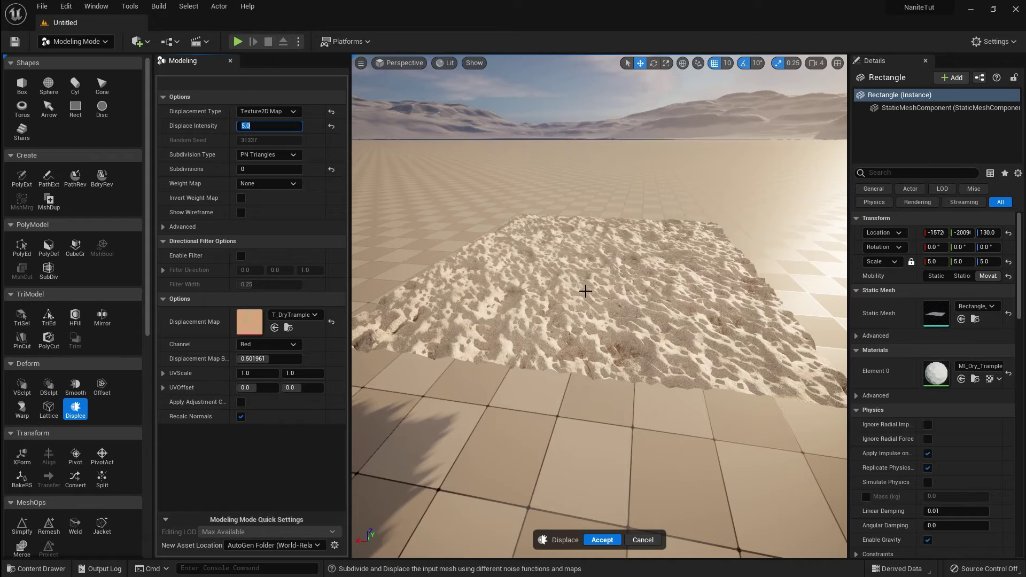
scroll(583, 292, up, 2)
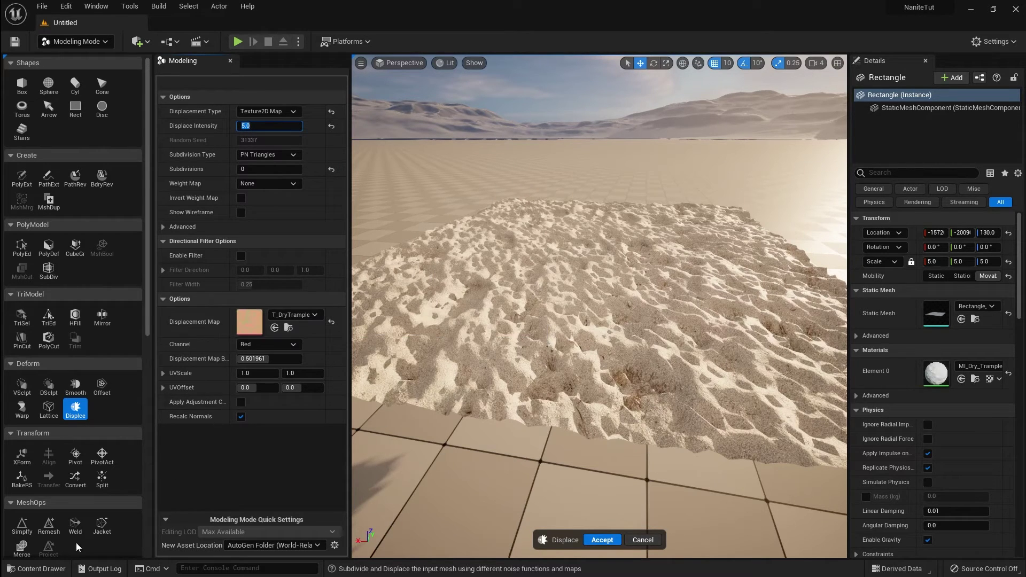
Inspect the ORDp sand texture's blue channel, then close the texture editor.
click(36, 569)
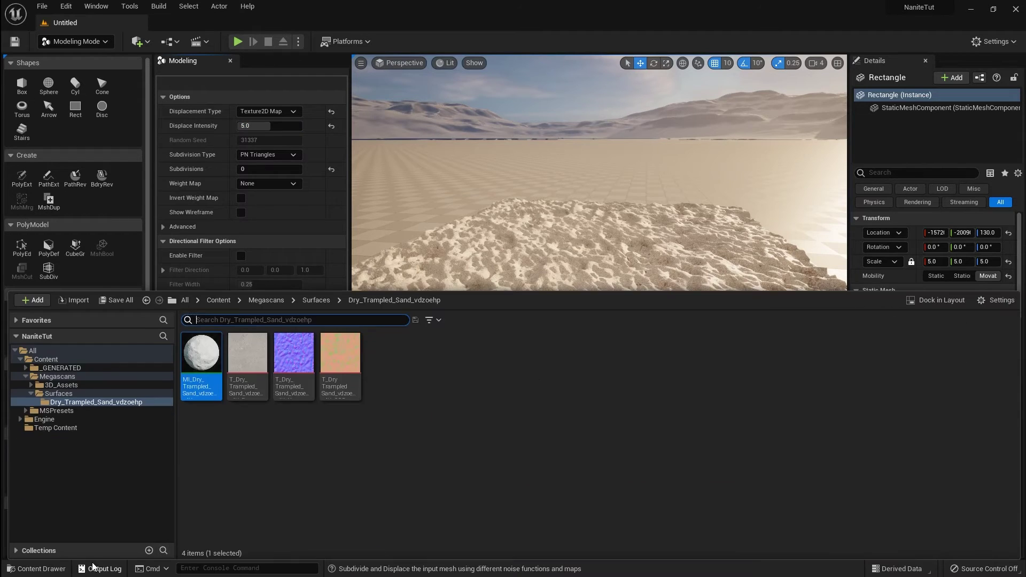
double_click(341, 359)
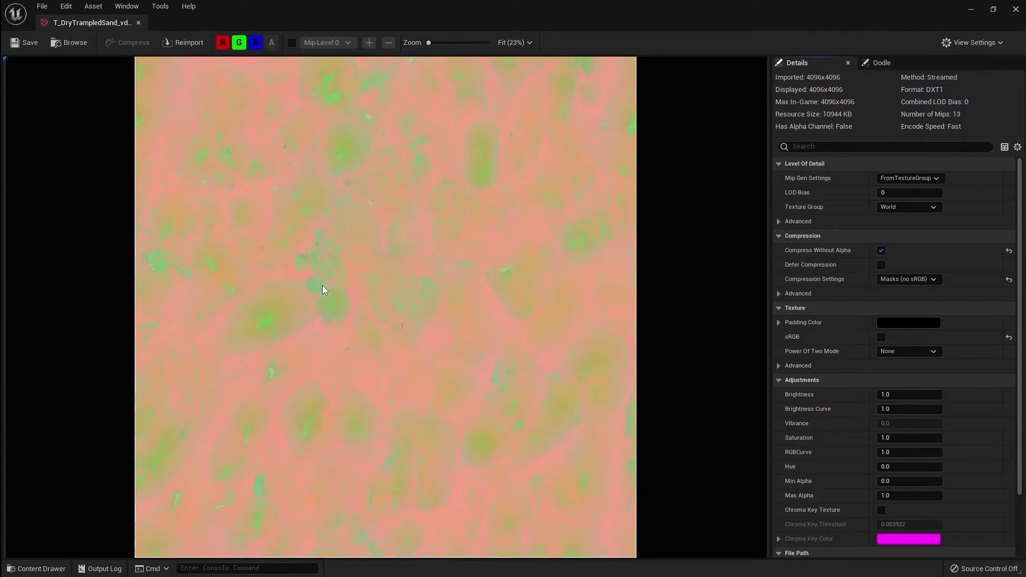
click(223, 44)
click(239, 42)
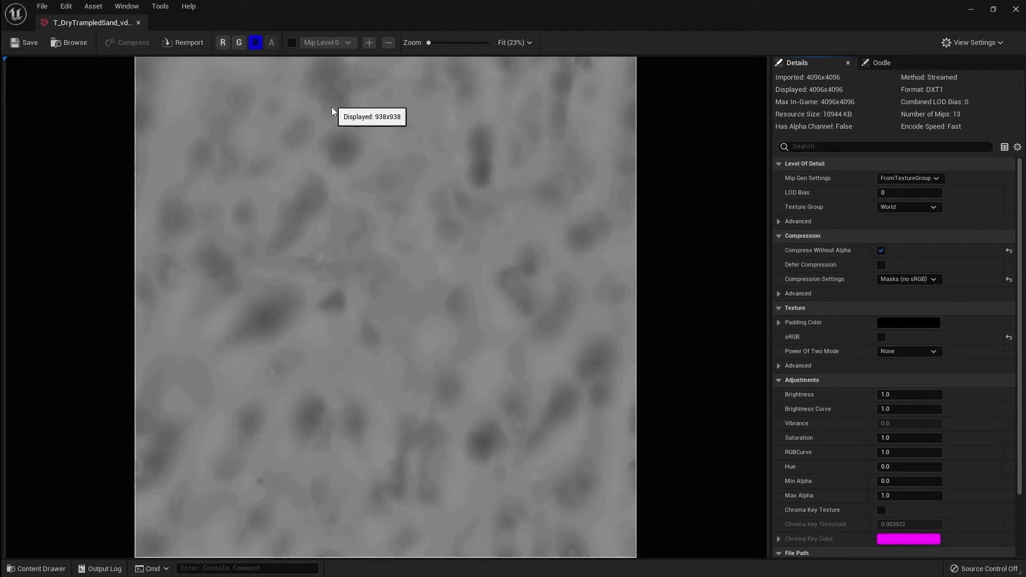
click(1015, 15)
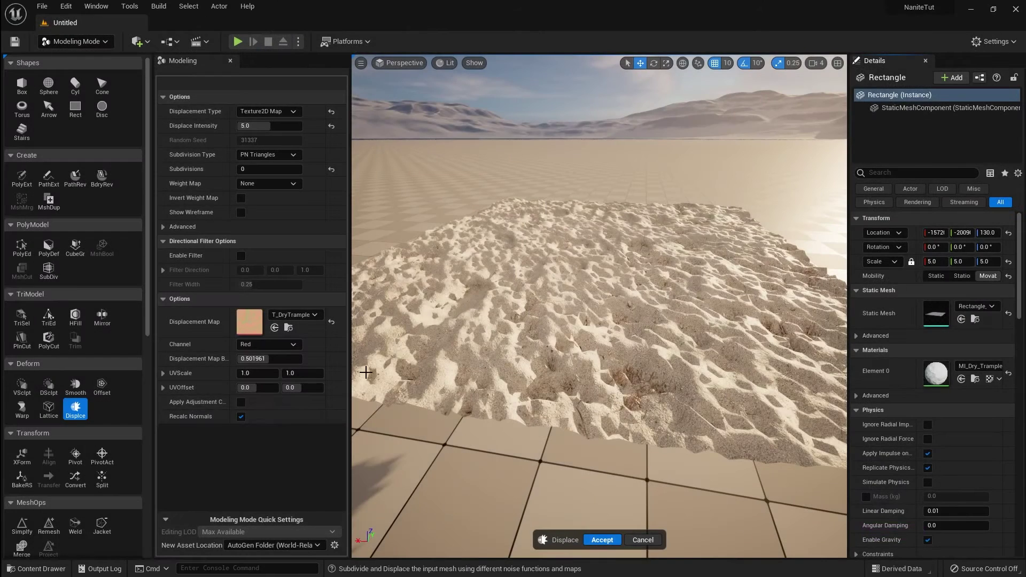
Drive the sand displacement from the Blue channel at intensity 15 and inspect the relief.
click(251, 345)
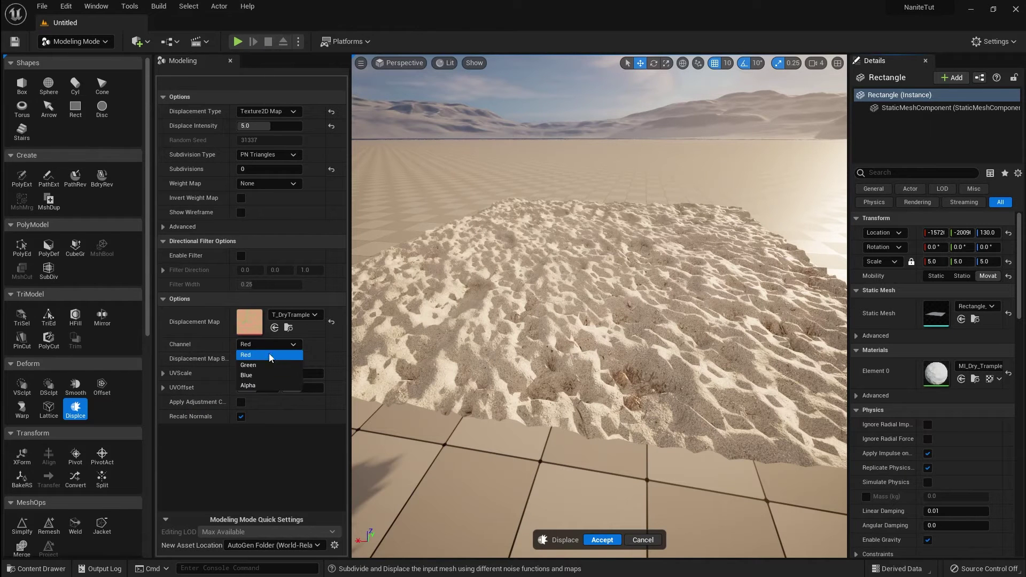
click(246, 376)
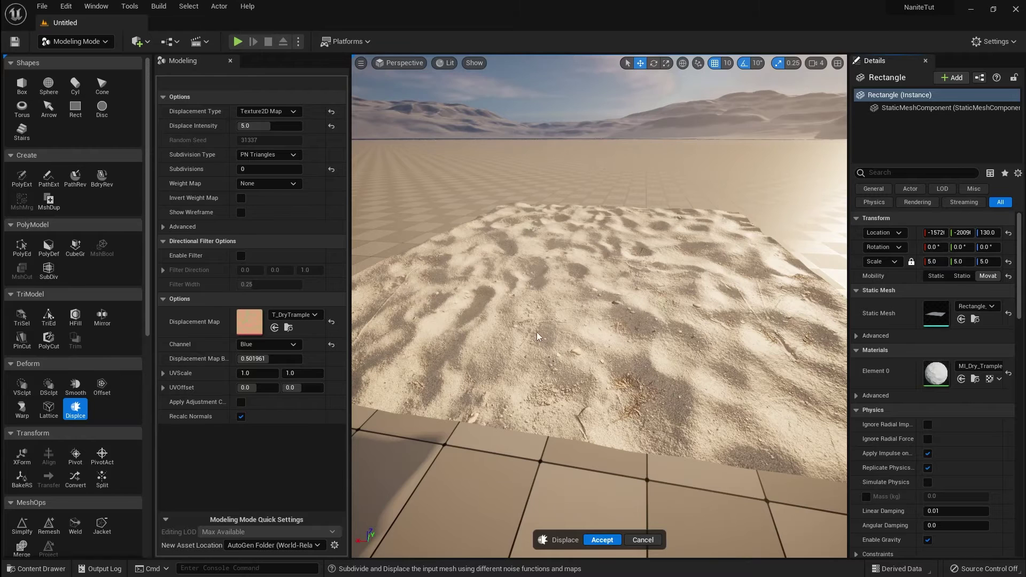
click(264, 129)
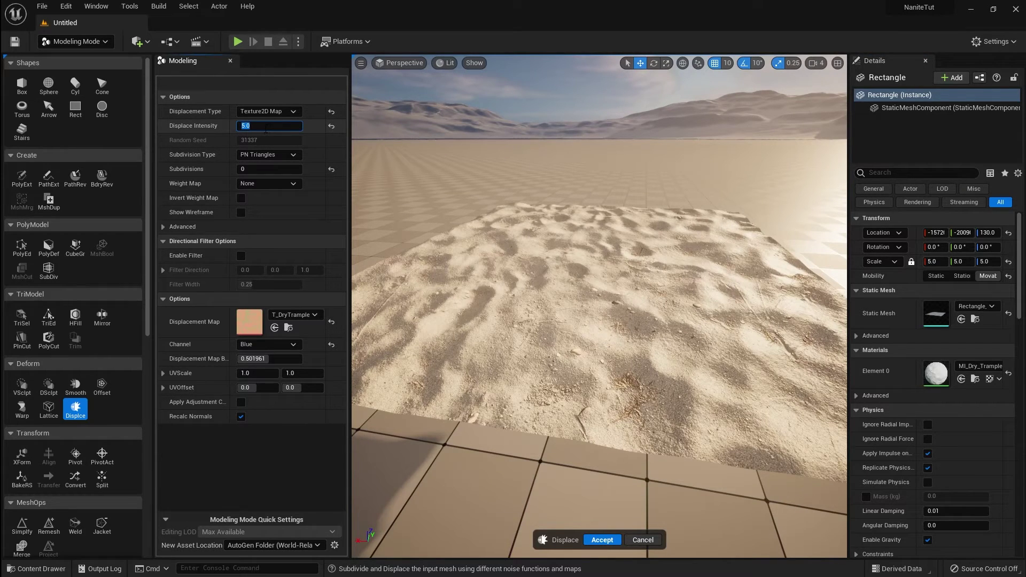
text(15)
key(Return)
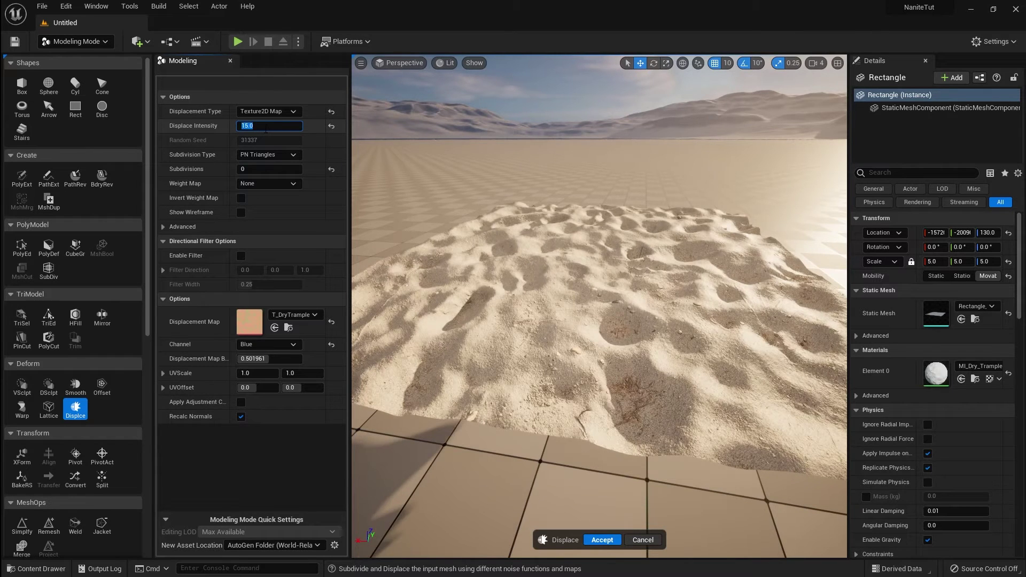
drag(610, 246, 603, 268)
right_drag(602, 268, 603, 230)
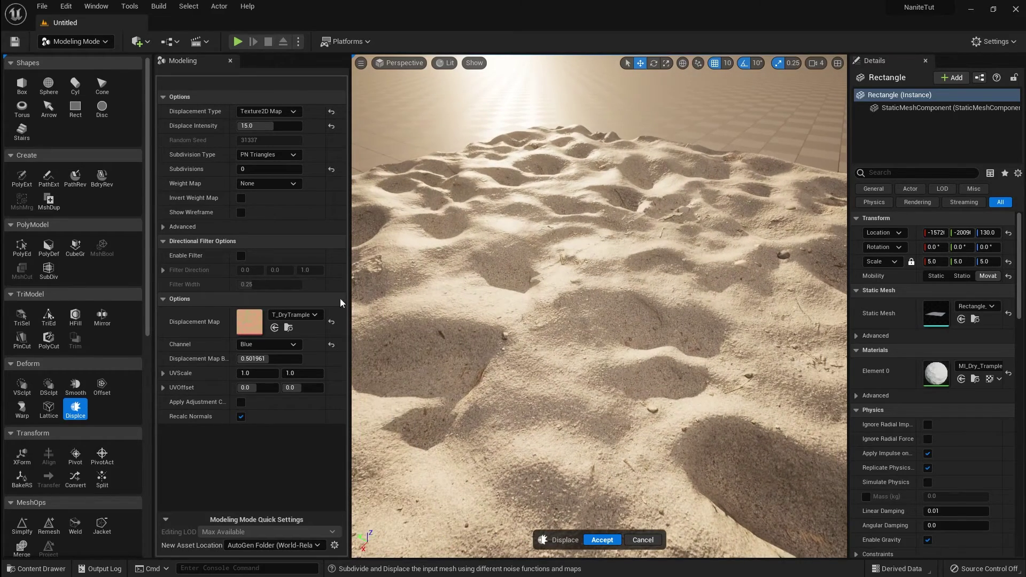
Show the wireframe and set the sand plane to 10 subdivisions.
click(241, 212)
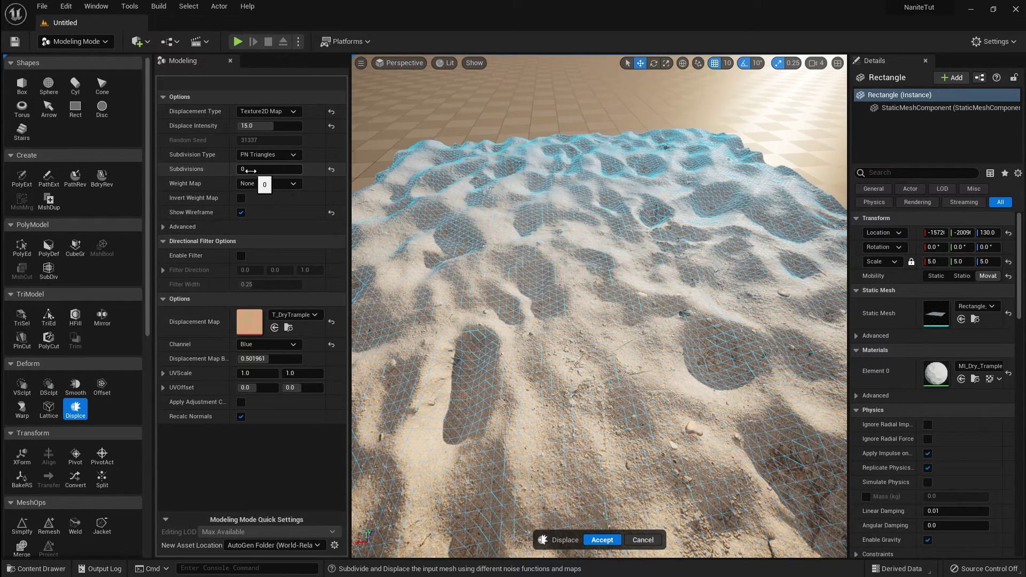
click(251, 171)
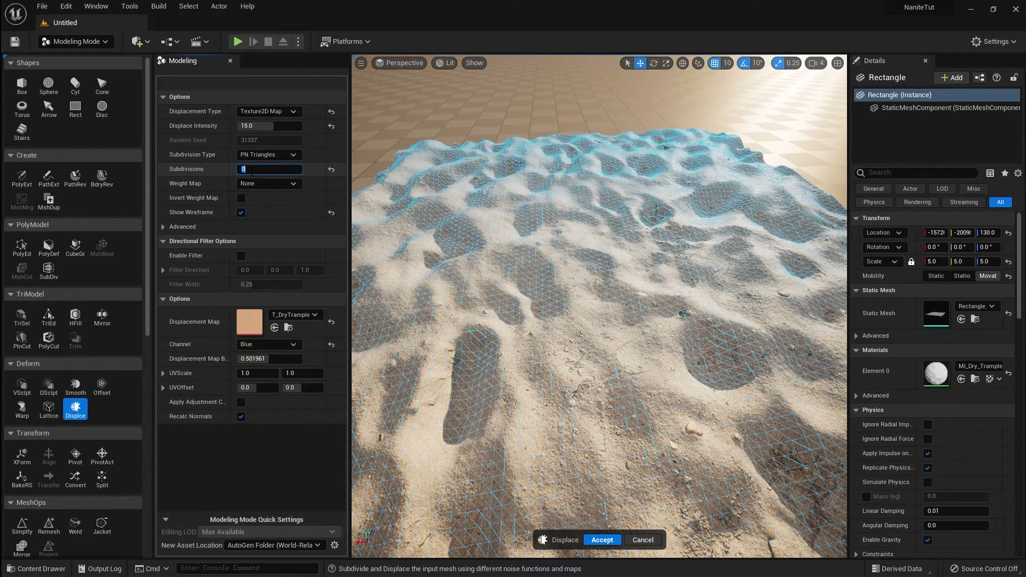
text(10)
key(Return)
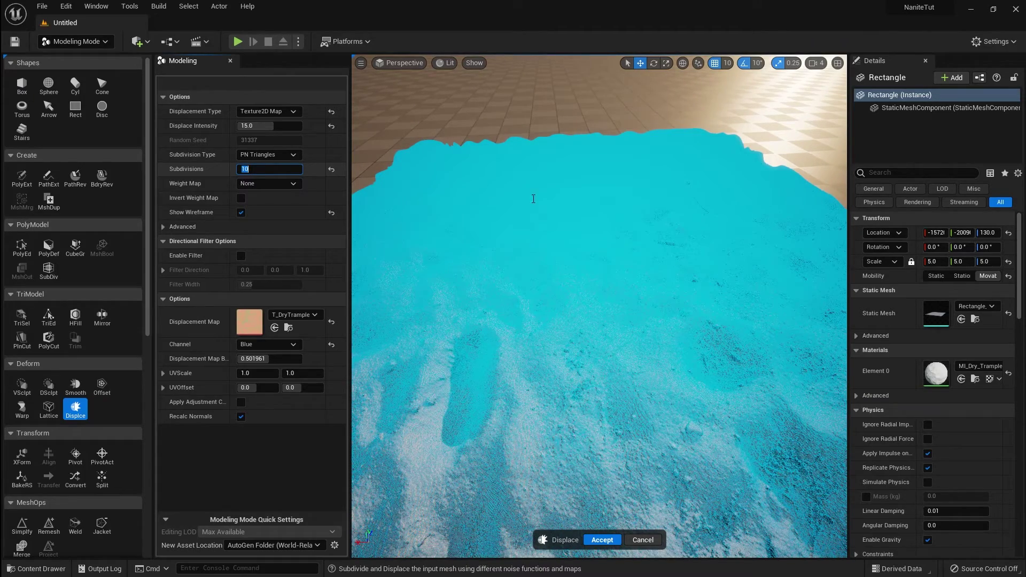
right_drag(636, 305, 636, 304)
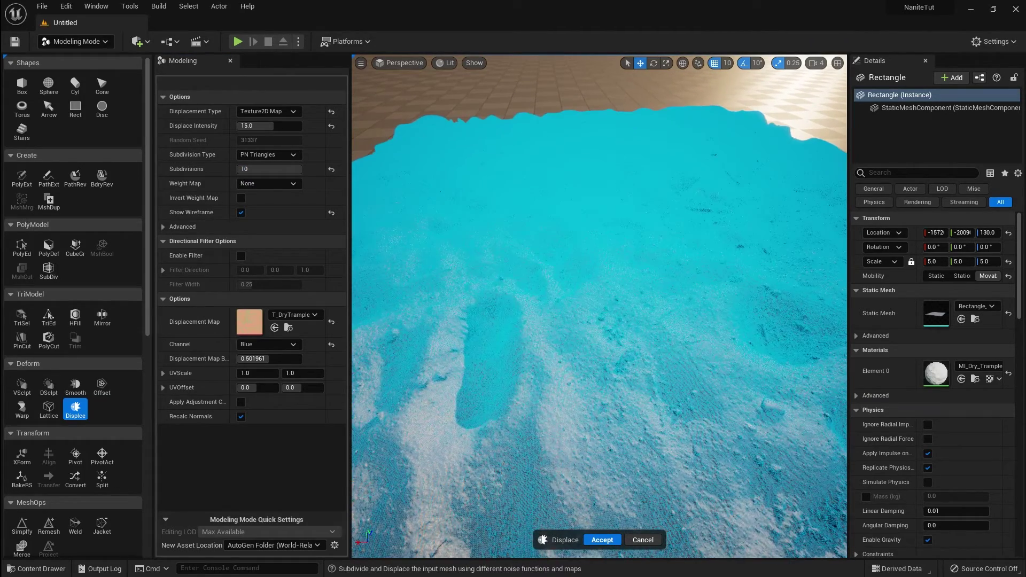
Hide the wireframe, inspect the sand, and request 20 subdivisions, which clamps to 11.
click(241, 212)
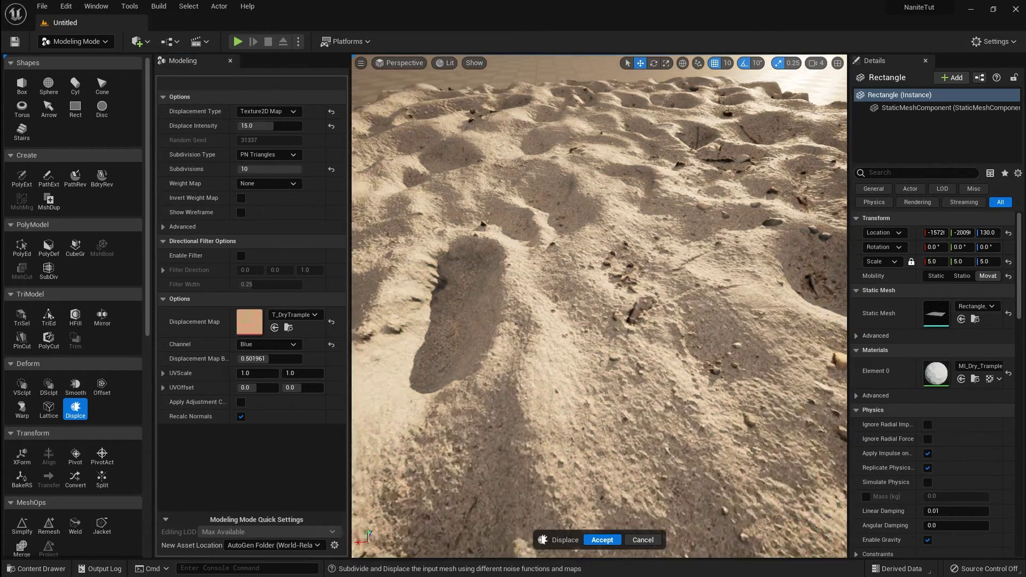
right_drag(581, 305, 615, 335)
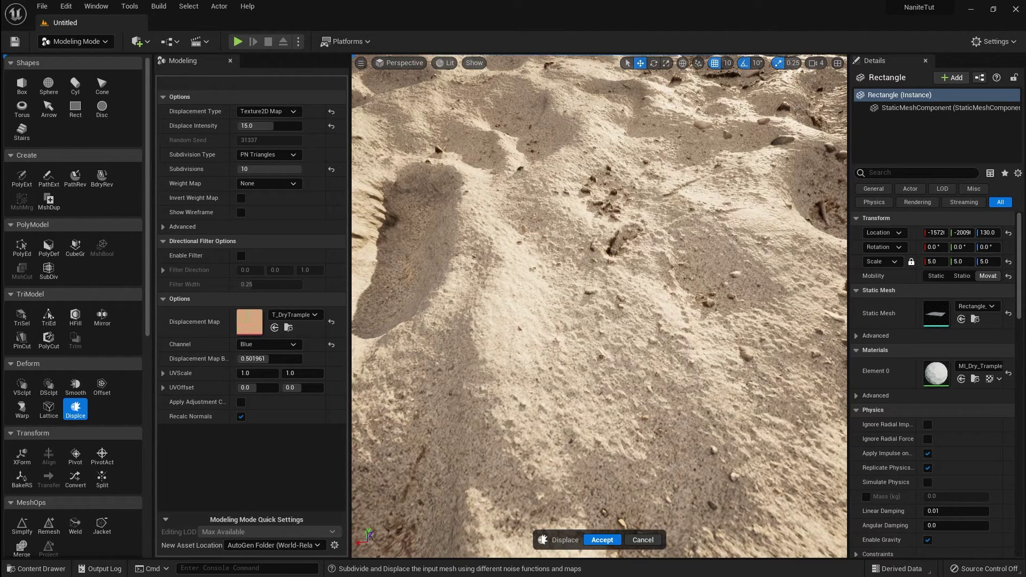
right_drag(616, 324, 616, 324)
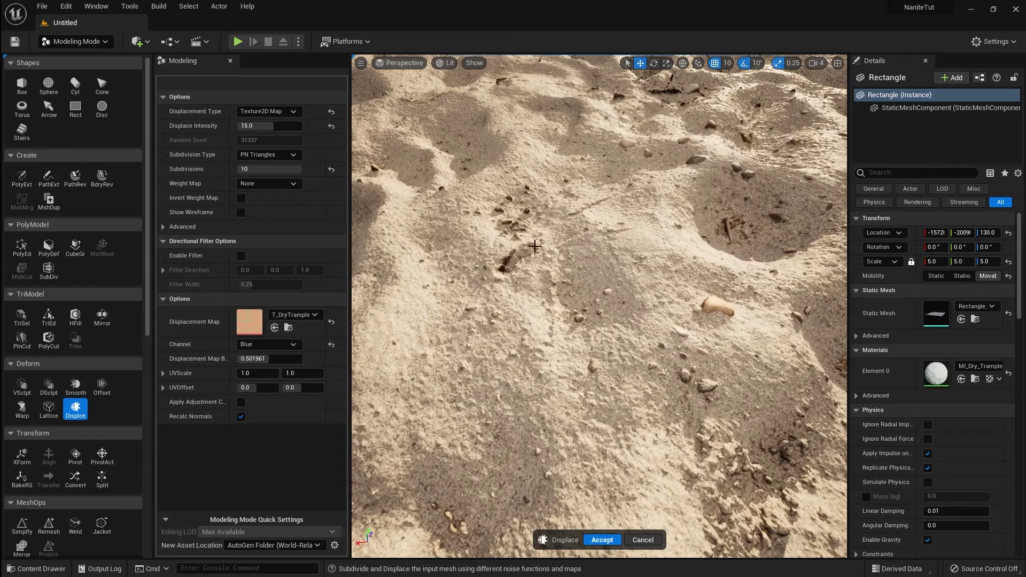
drag(278, 169, 255, 162)
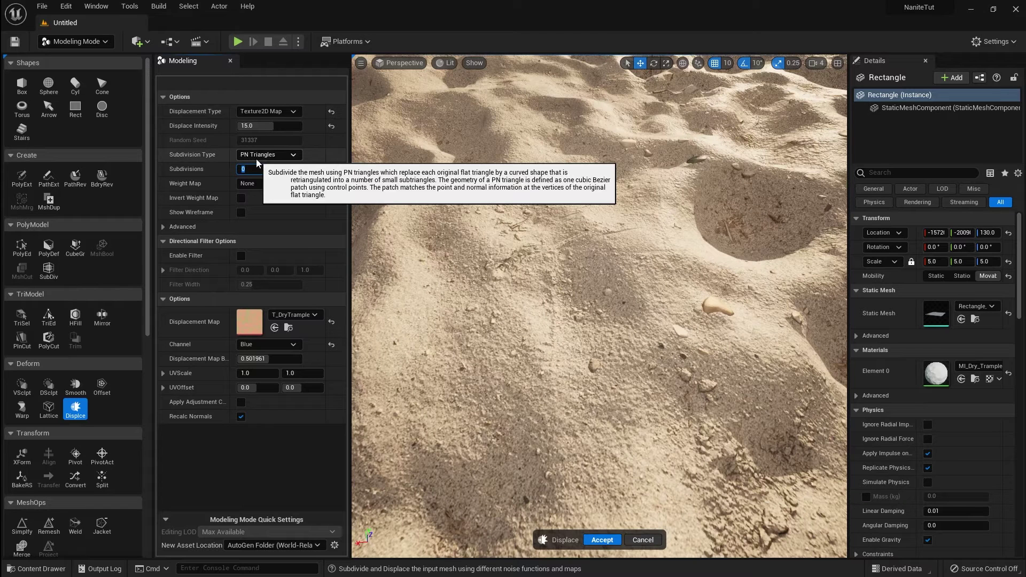
text(20)
key(Return)
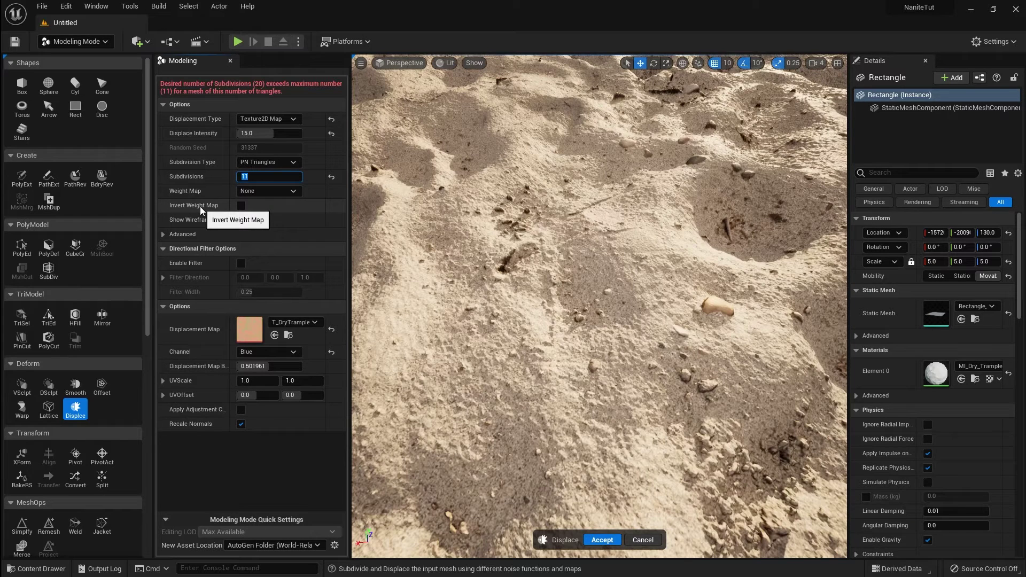
Disable the size warning under Advanced, set 20 subdivisions, and show the wireframe.
click(164, 234)
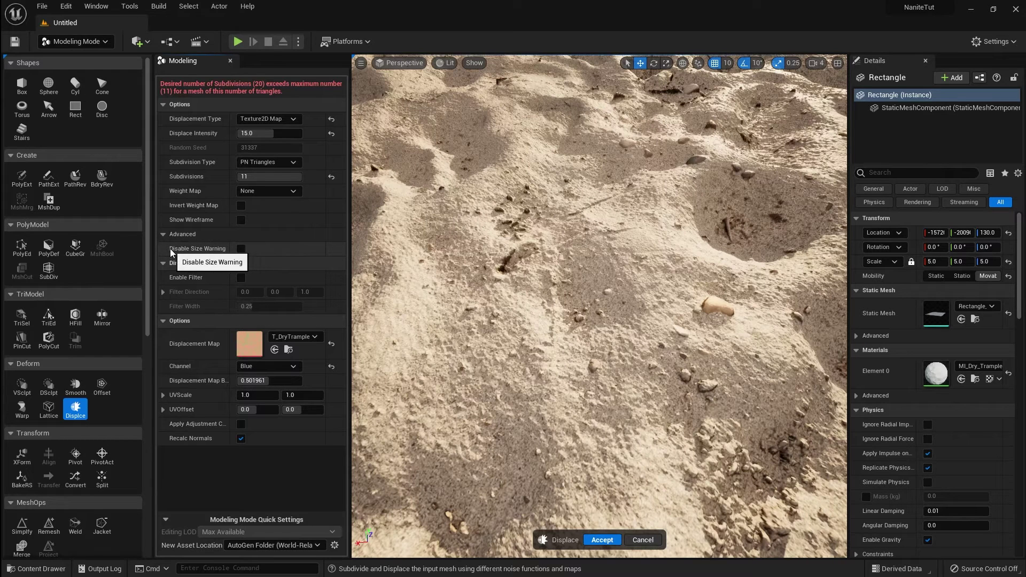
click(241, 249)
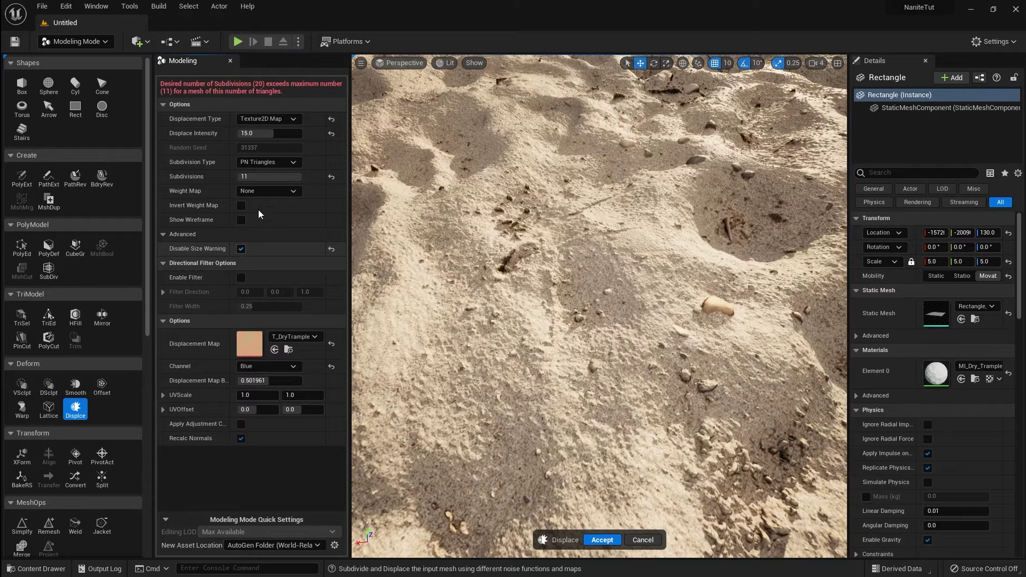
click(269, 177)
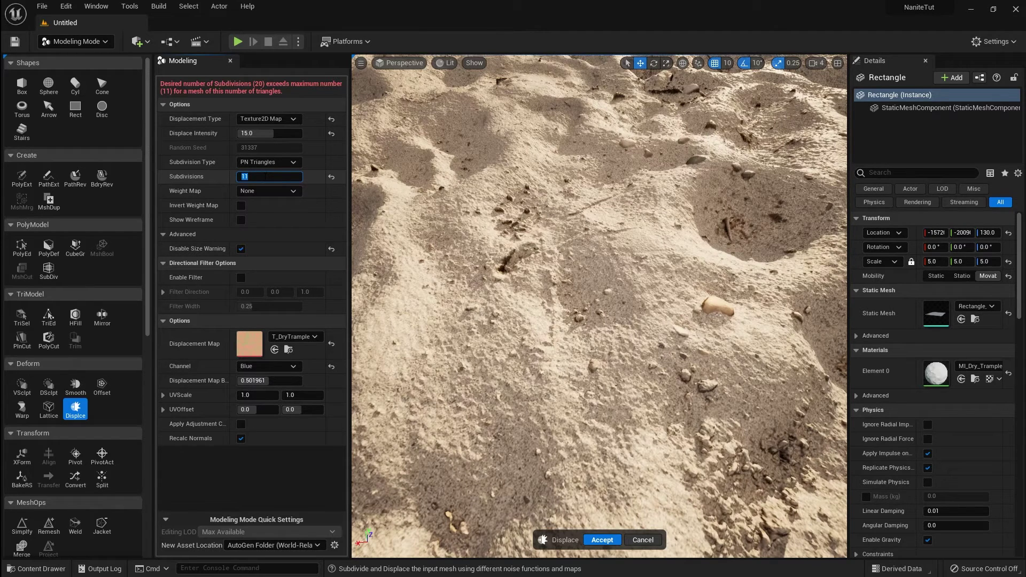
text(20)
key(Return)
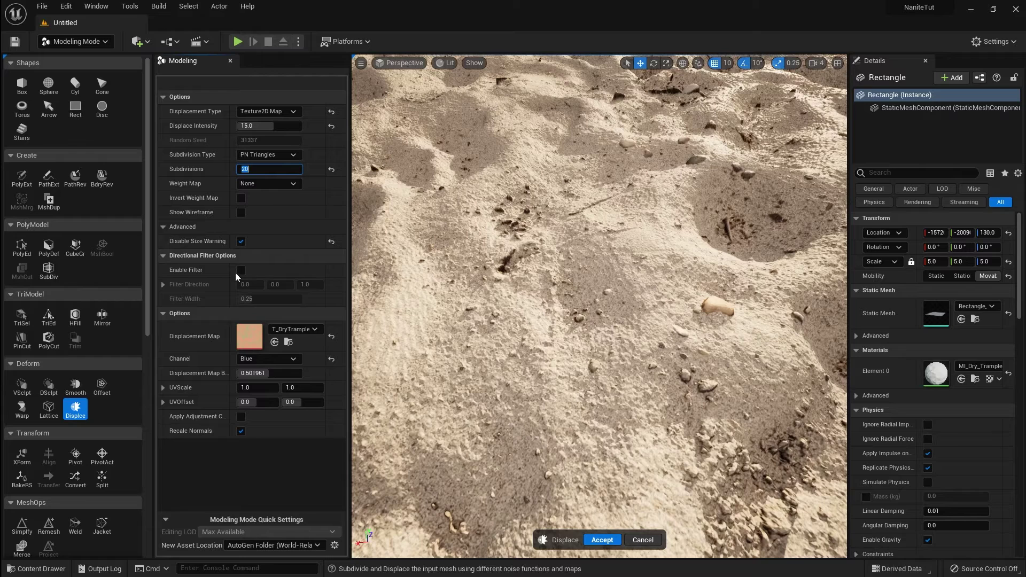
click(240, 212)
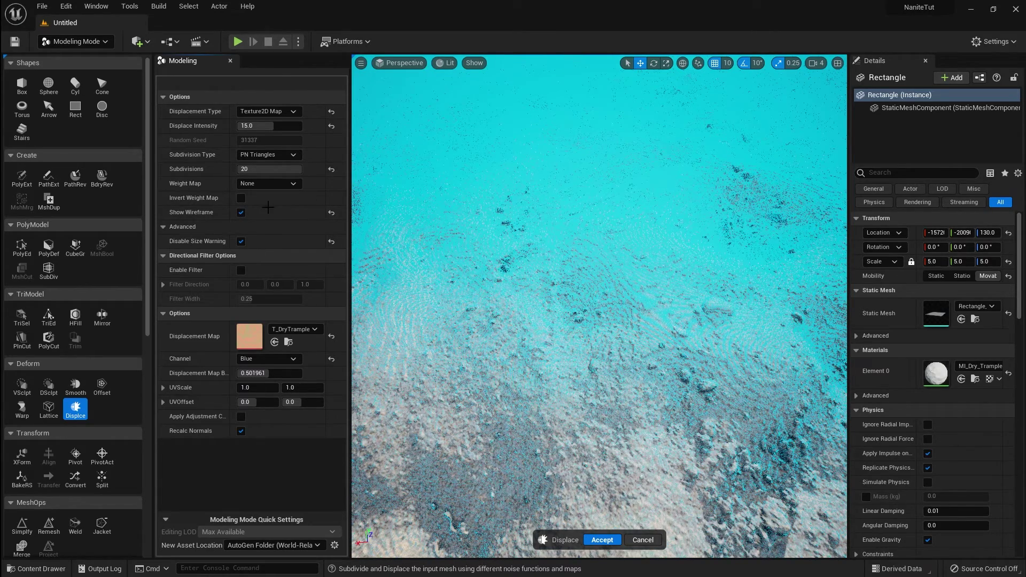
Return Subdivisions to 10 and turn off the wireframe overlay.
click(257, 169)
text(10)
key(Return)
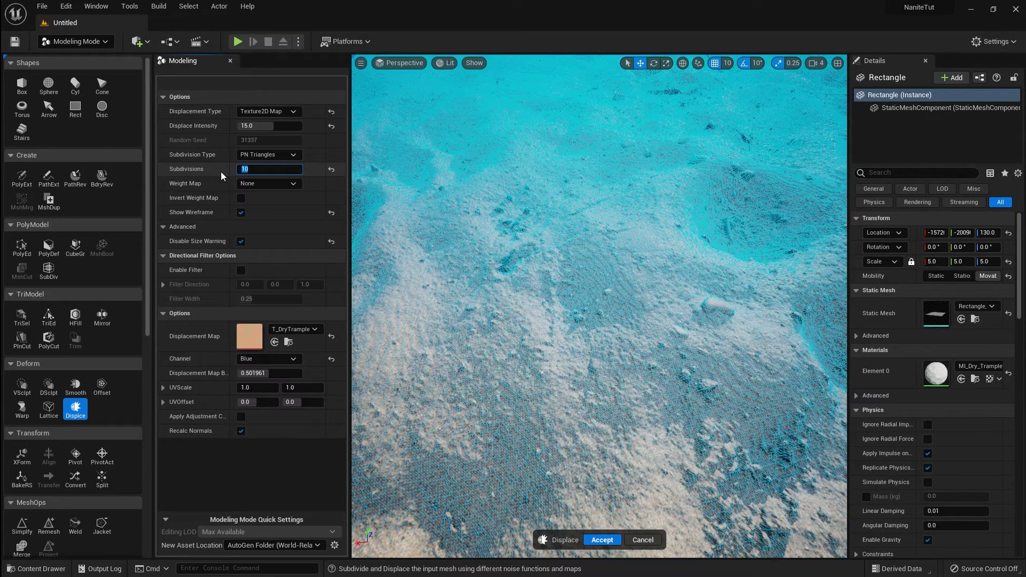
click(241, 212)
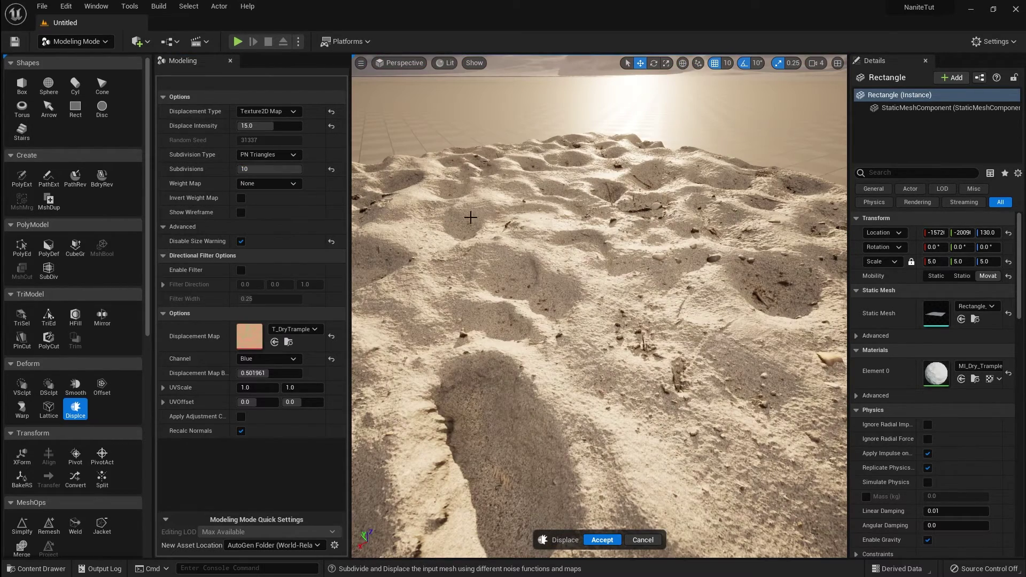
Set Displace Intensity to 10, then 12, and accept the displacement.
click(263, 128)
text(1)
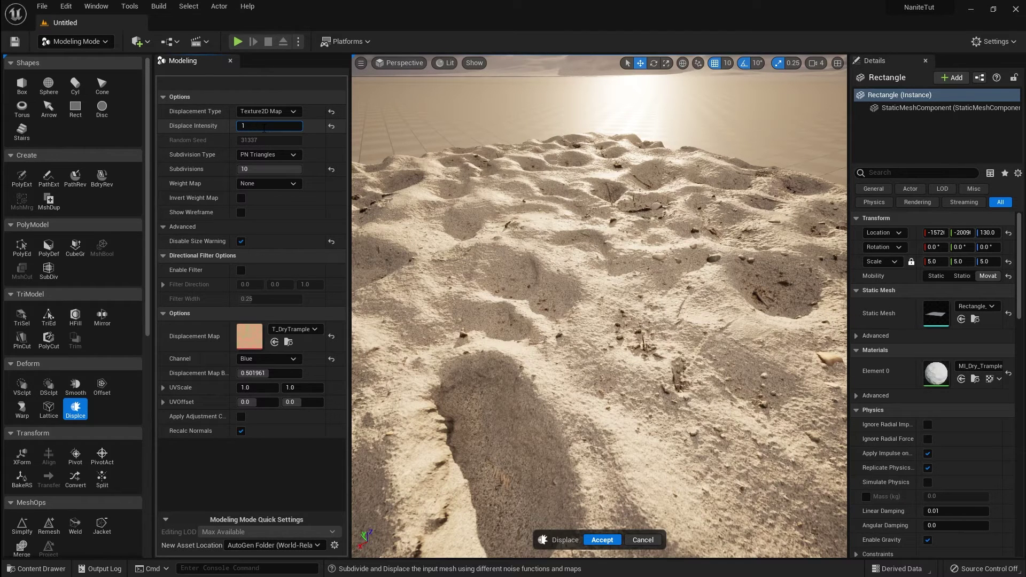
key(Return)
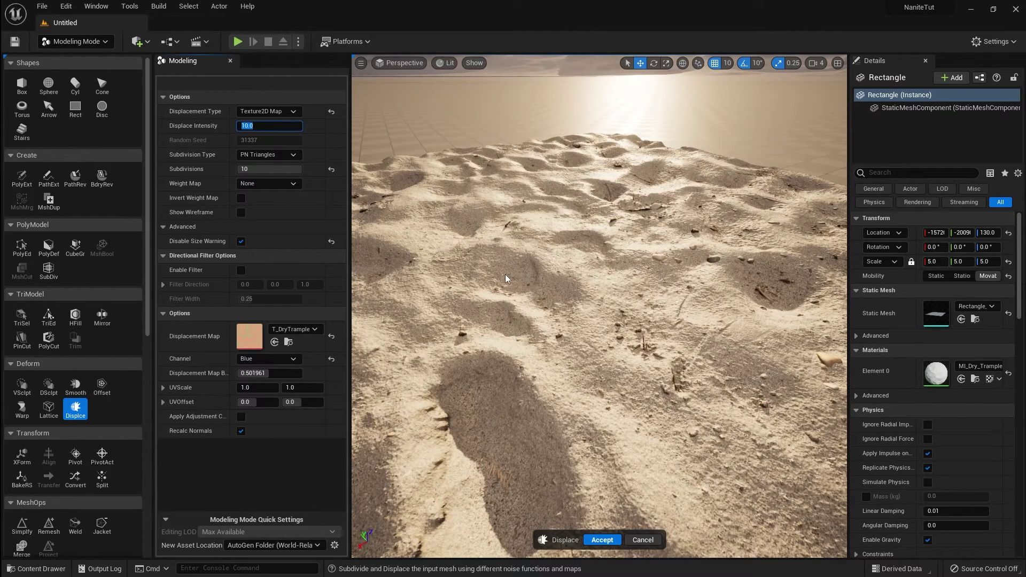
text(12)
key(Return)
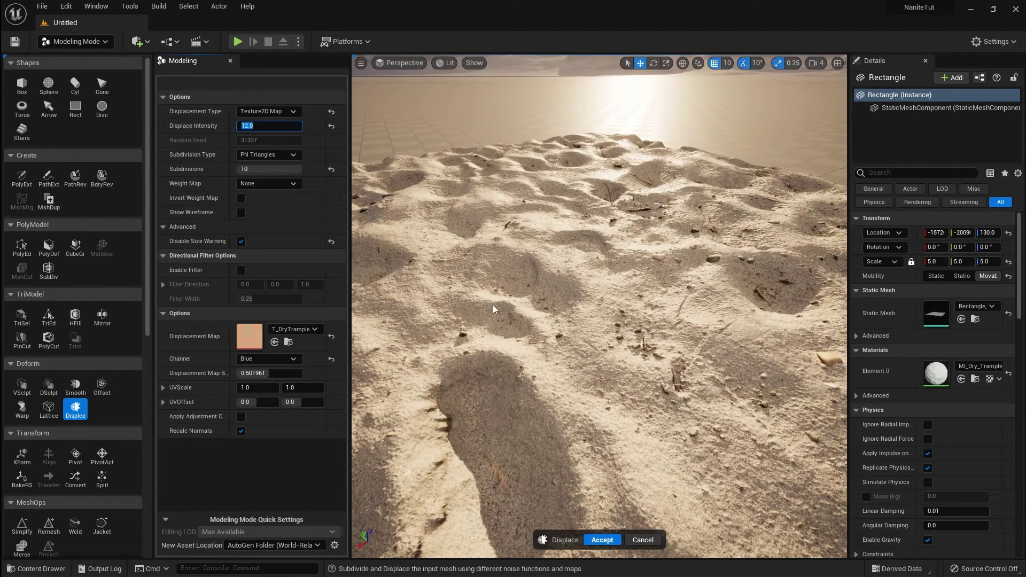
click(595, 541)
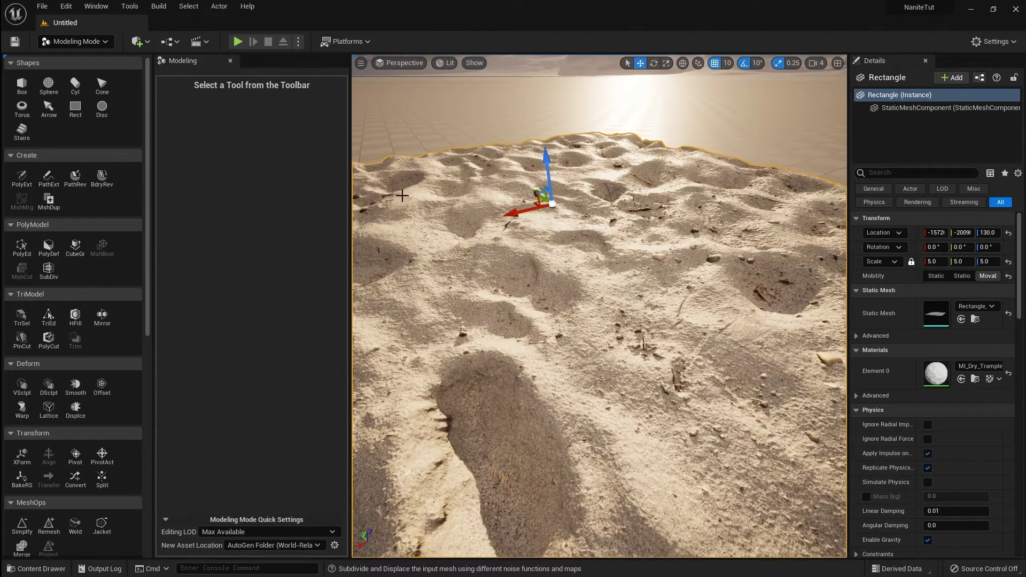
Return to Select Mode and use Browse to Asset on the sand plane to reveal Rectangle_08DE5E44.
click(105, 43)
click(98, 58)
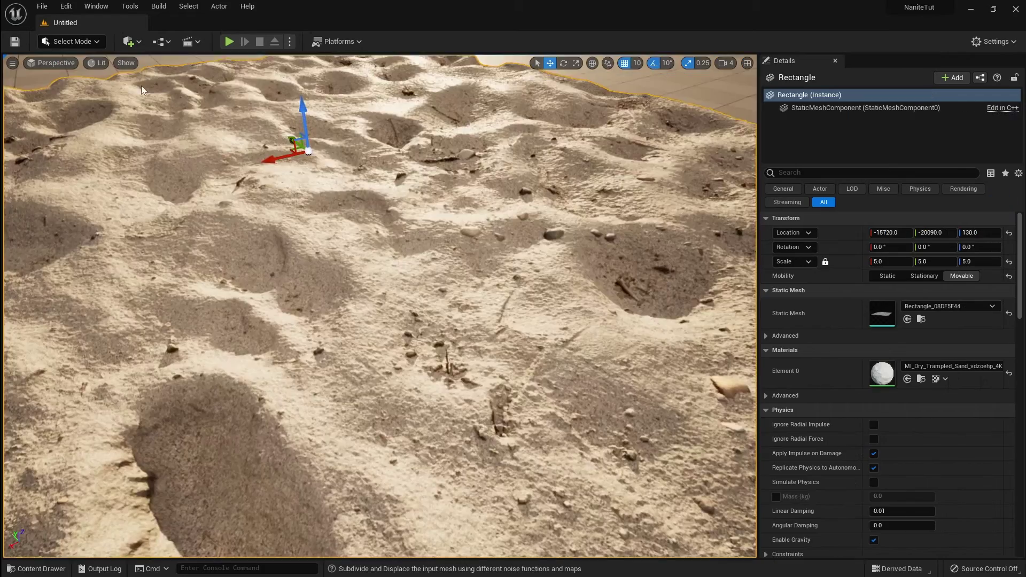
scroll(455, 334, down, 10)
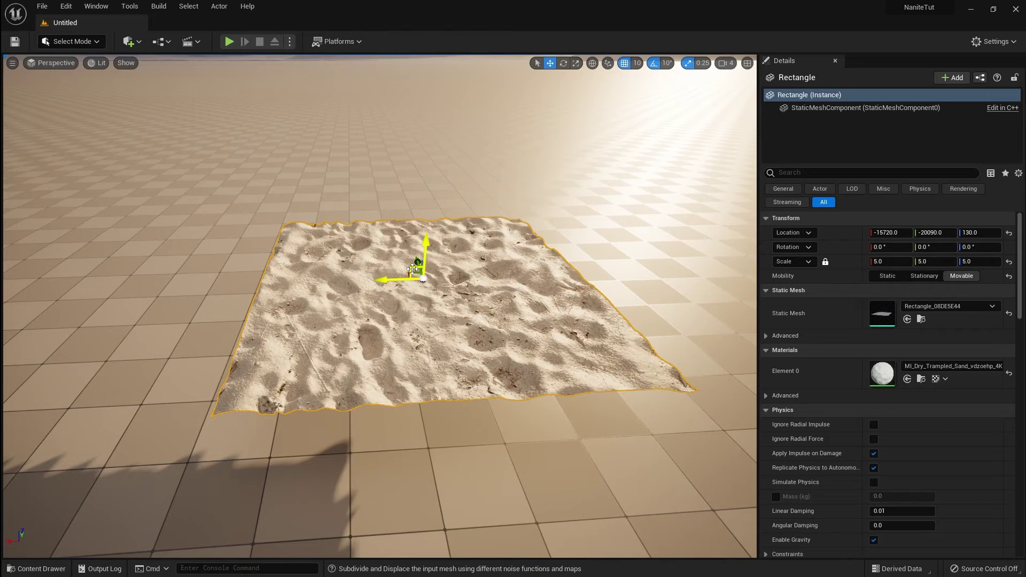
click(40, 571)
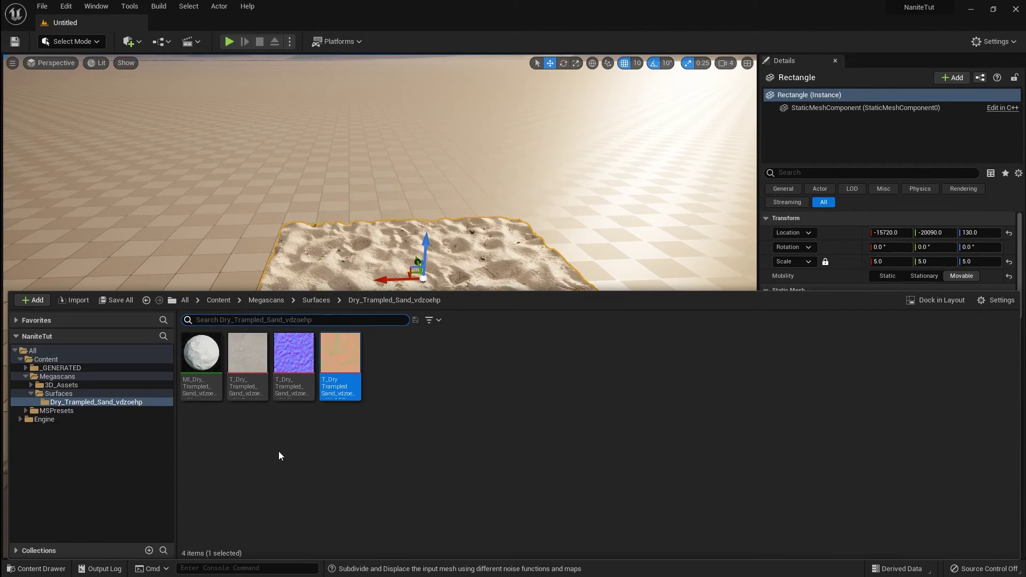
click(219, 302)
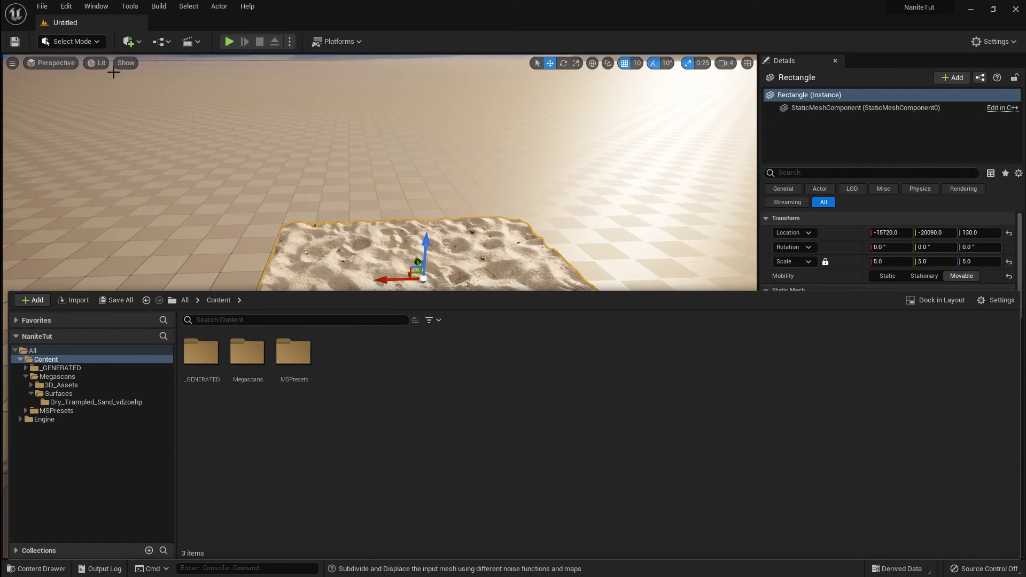
click(335, 255)
click(35, 569)
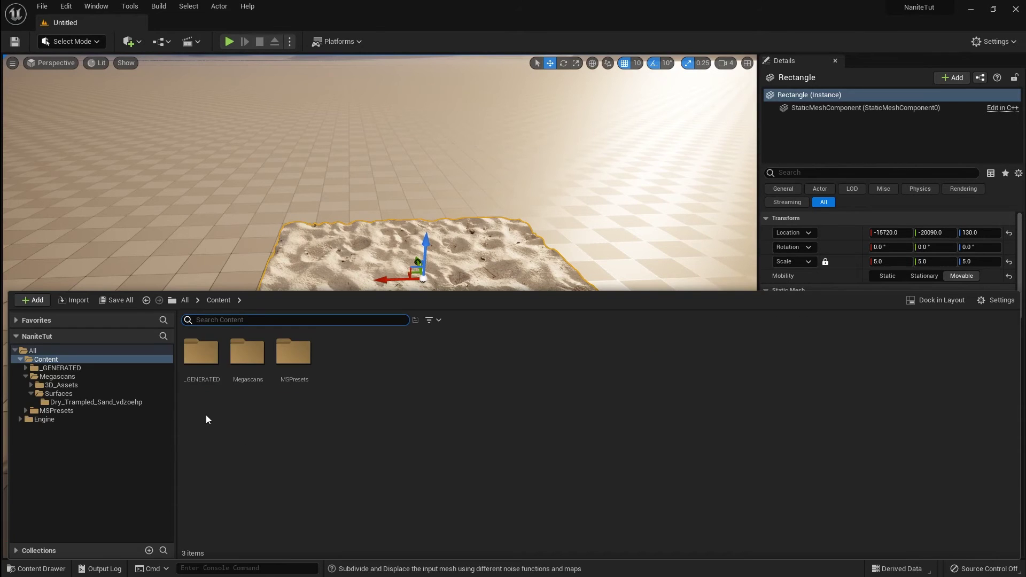
click(369, 269)
right_click(360, 286)
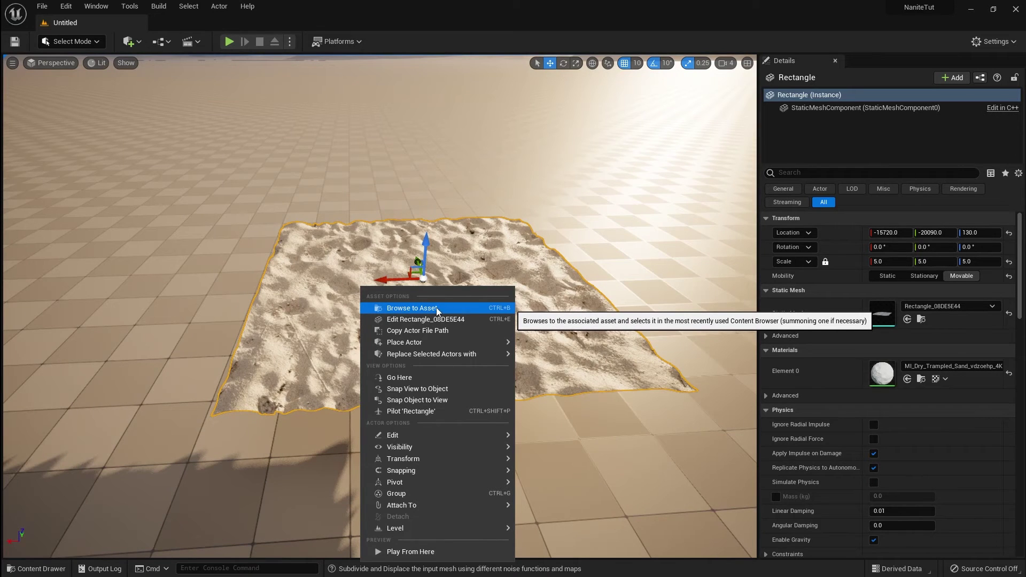
click(483, 309)
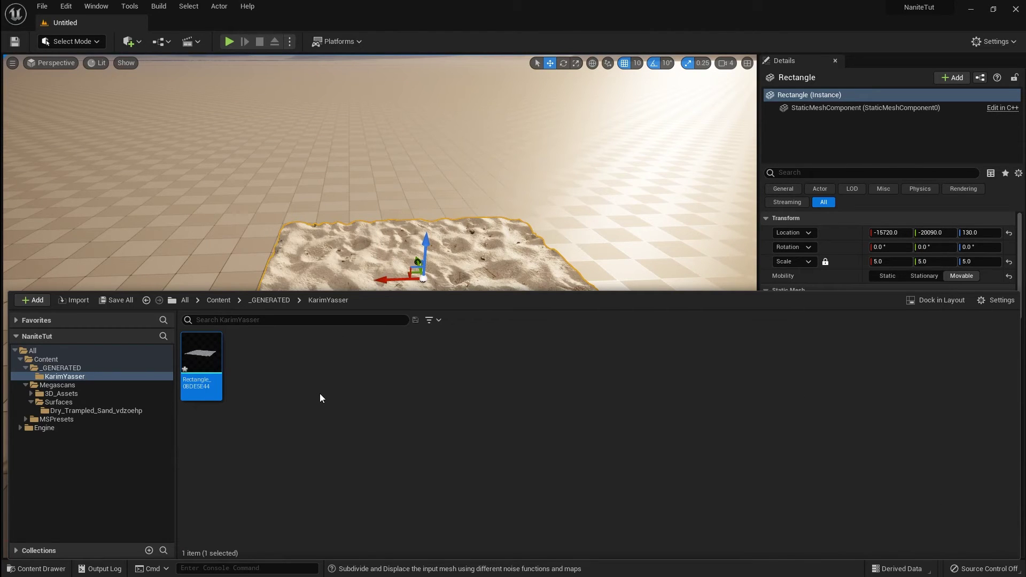
Open Rectangle_08DE5E44 in the Static Mesh Editor and locate MI_Dry_Trampled_Sand_vdzoehp_4K for its slot.
mouse_move(215, 388)
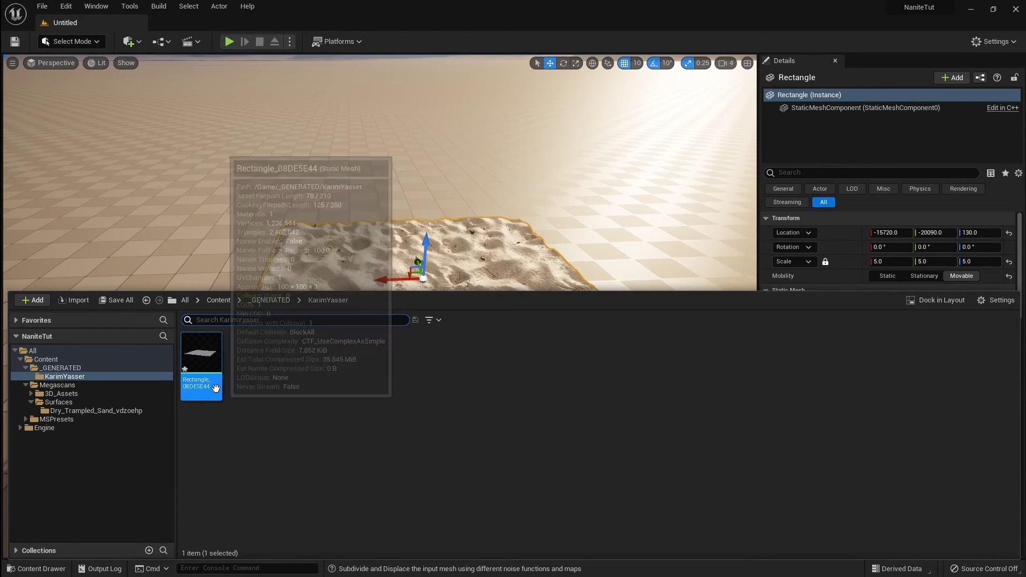
double_click(215, 388)
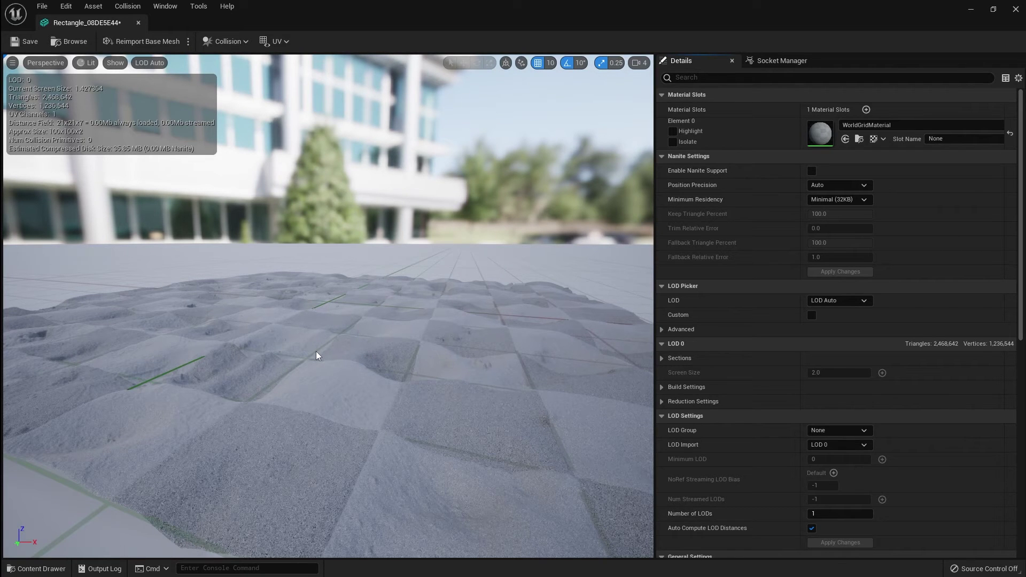
click(971, 9)
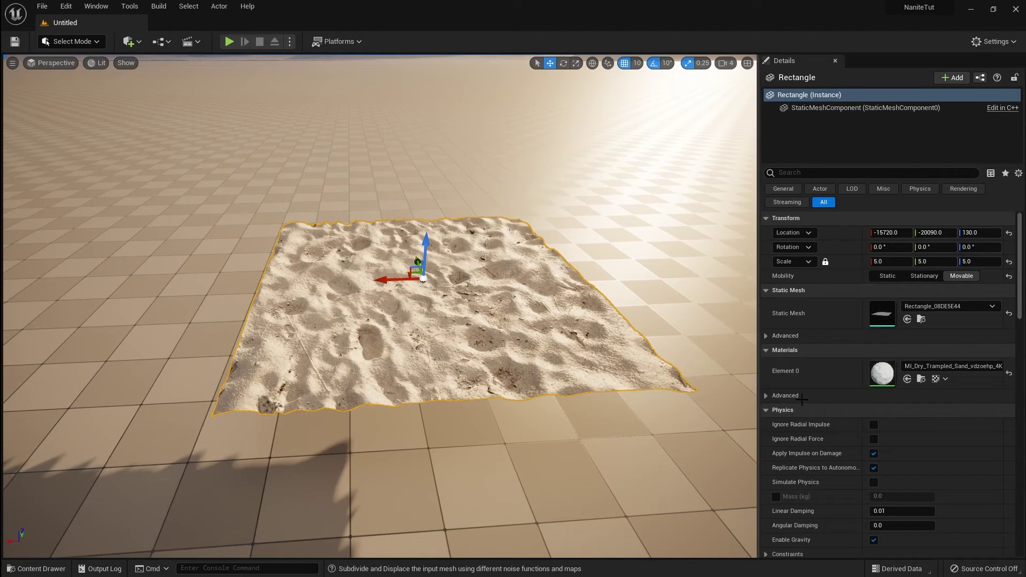
click(921, 380)
click(923, 386)
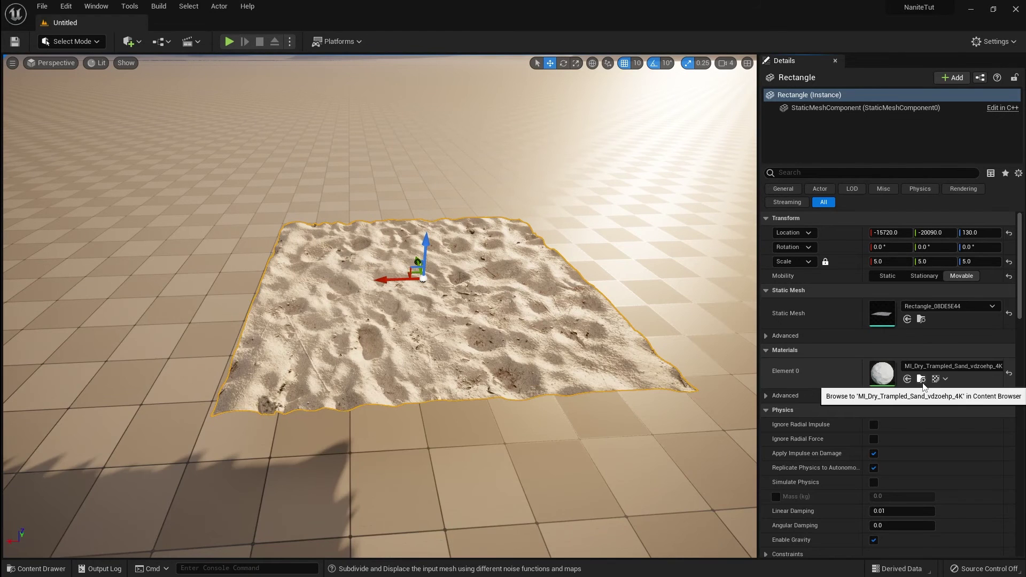
click(923, 382)
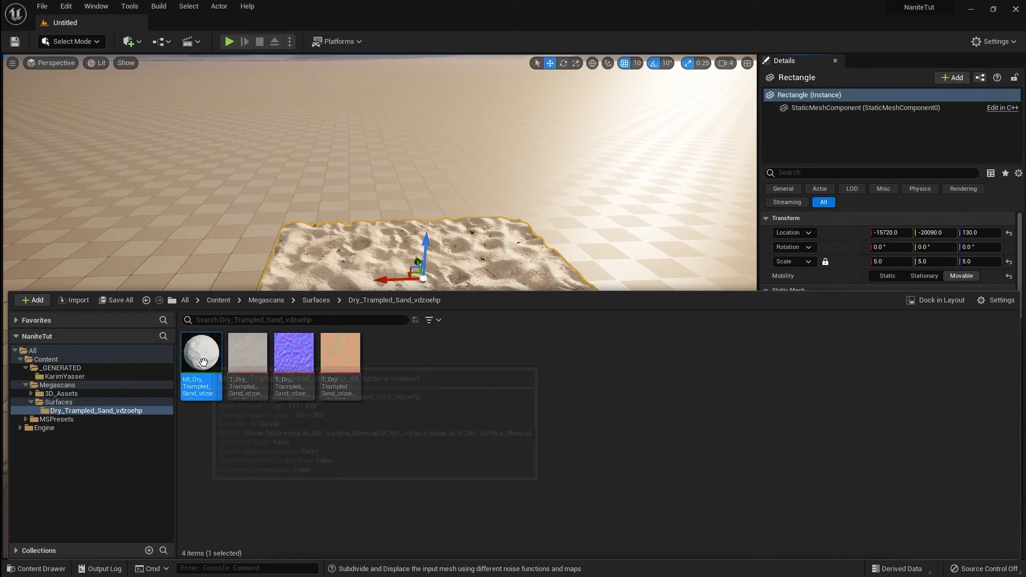
key(ctrl+e)
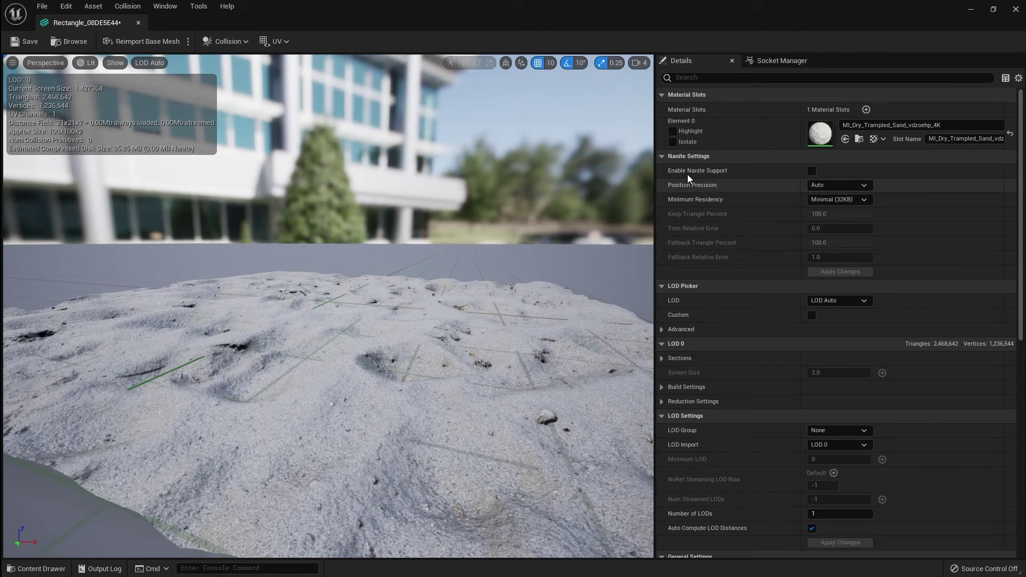
Enable Nanite Support on the sand mesh and apply the change.
click(812, 171)
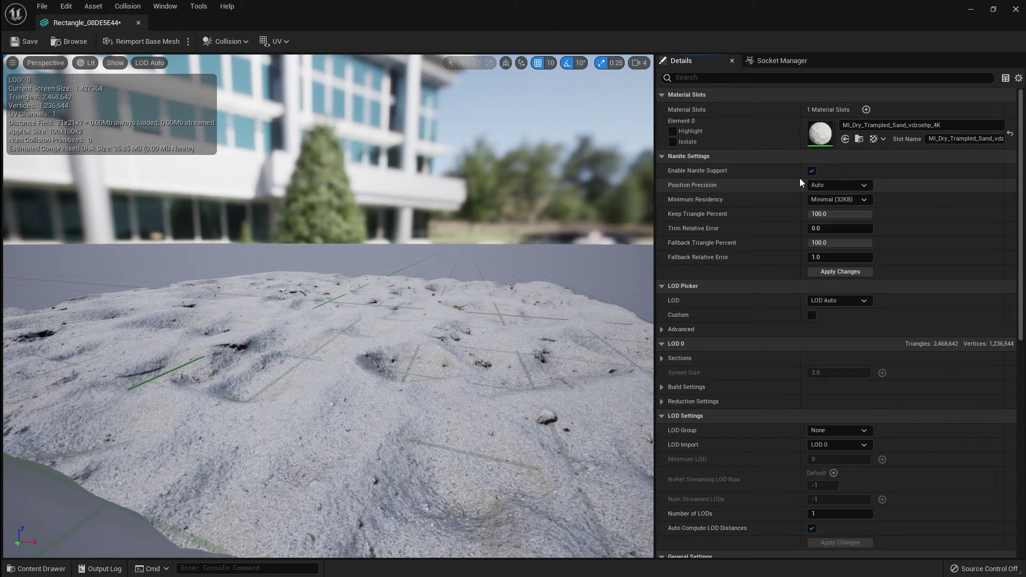
click(828, 273)
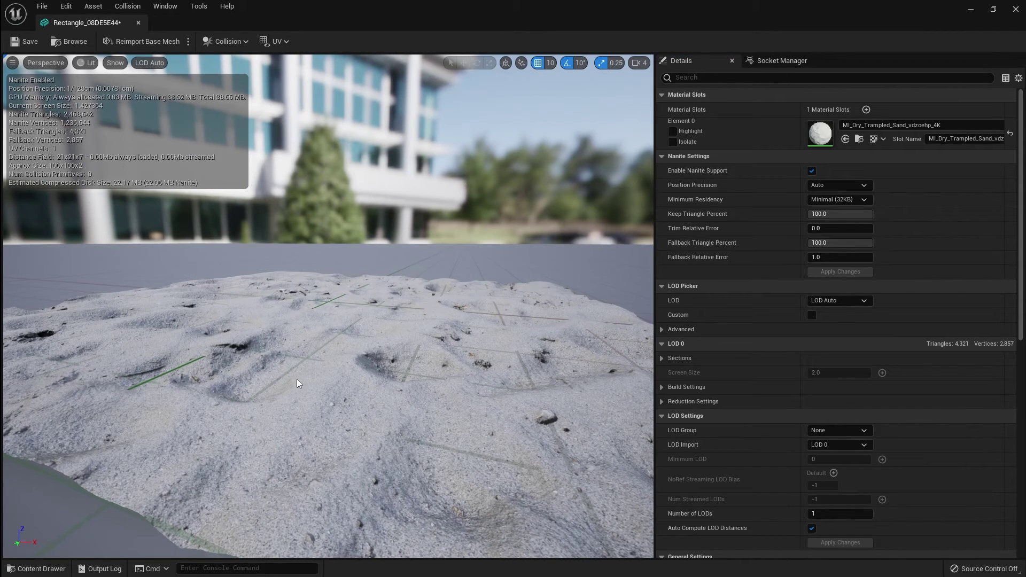
drag(311, 381, 339, 361)
scroll(339, 362, up, 2)
scroll(367, 364, down, 5)
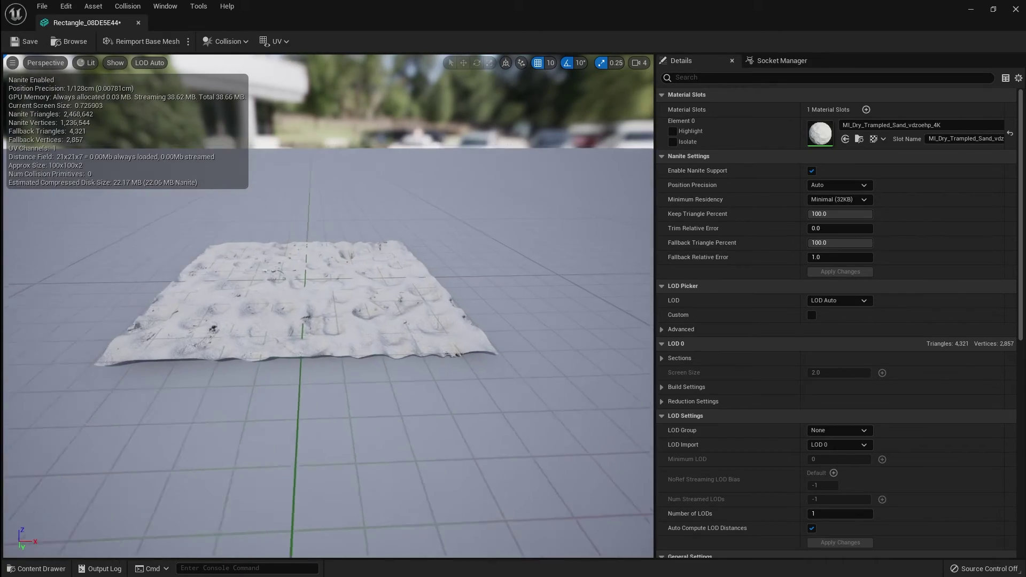
scroll(366, 365, up, 5)
mouse_move(372, 359)
mouse_down()
mouse_move(372, 348)
mouse_move(373, 363)
mouse_up()
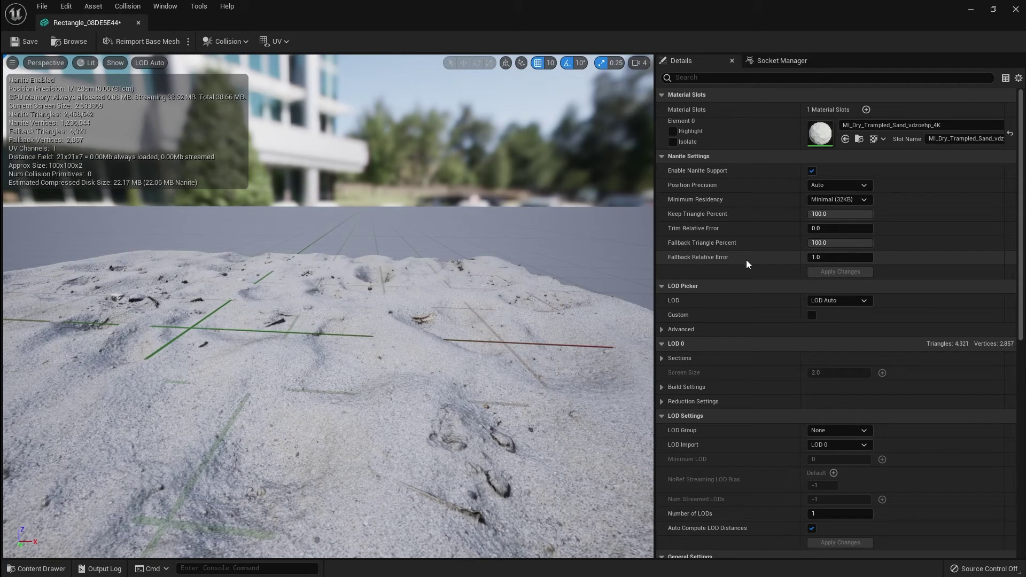
Try Fallback Relative Error 0.5, then restore it to 1.0 and apply.
click(840, 259)
text(0.5)
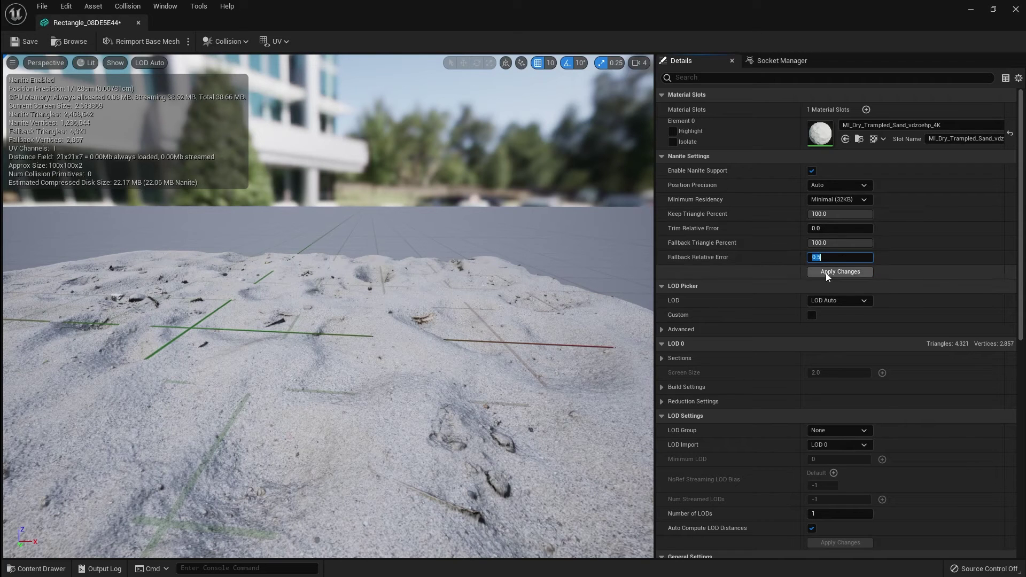
click(826, 272)
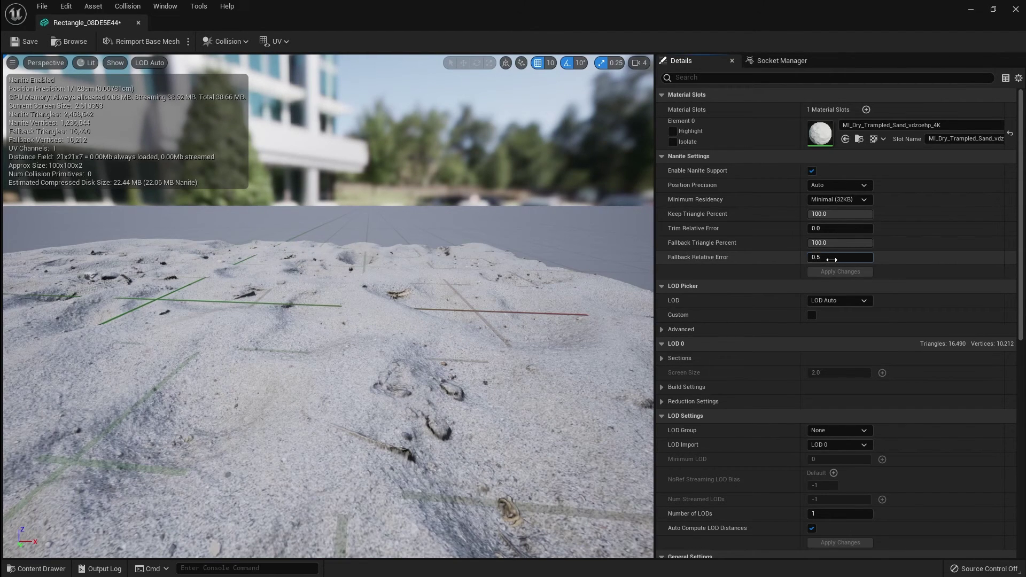
click(832, 258)
text(1)
click(823, 272)
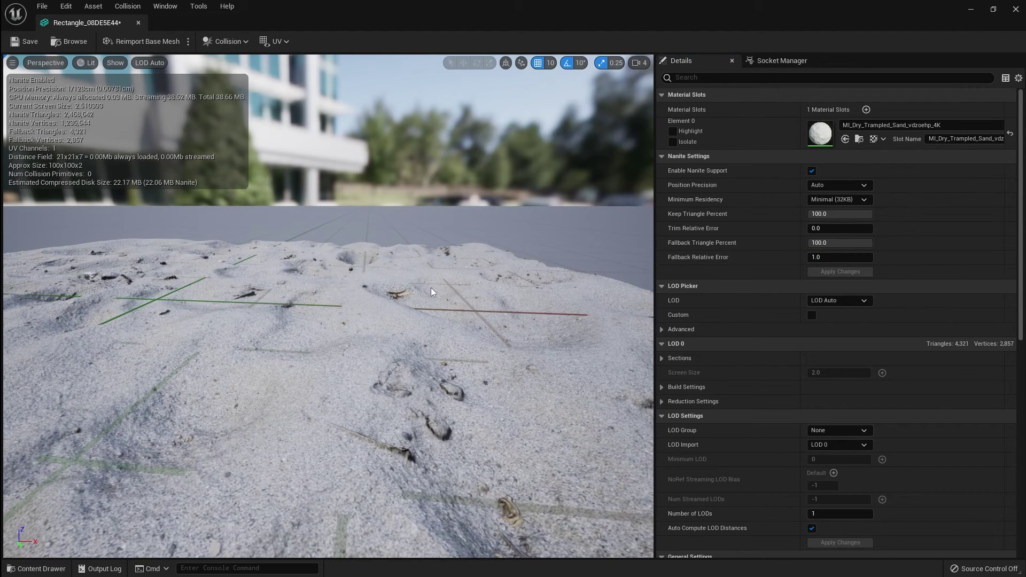
drag(432, 293, 368, 294)
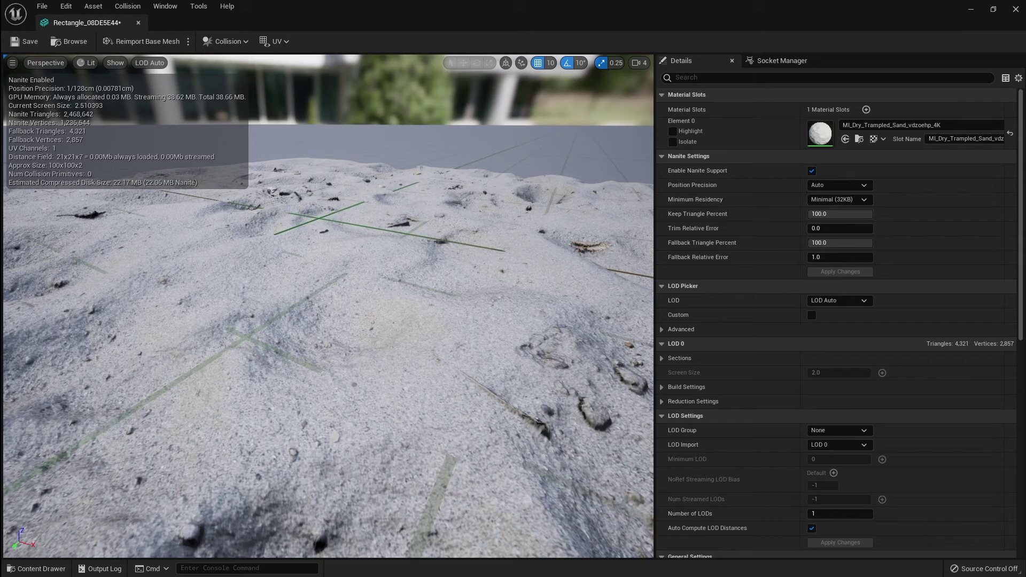
Close the sand mesh editor and show the sand plane in Nanite Mask visualization.
click(1015, 9)
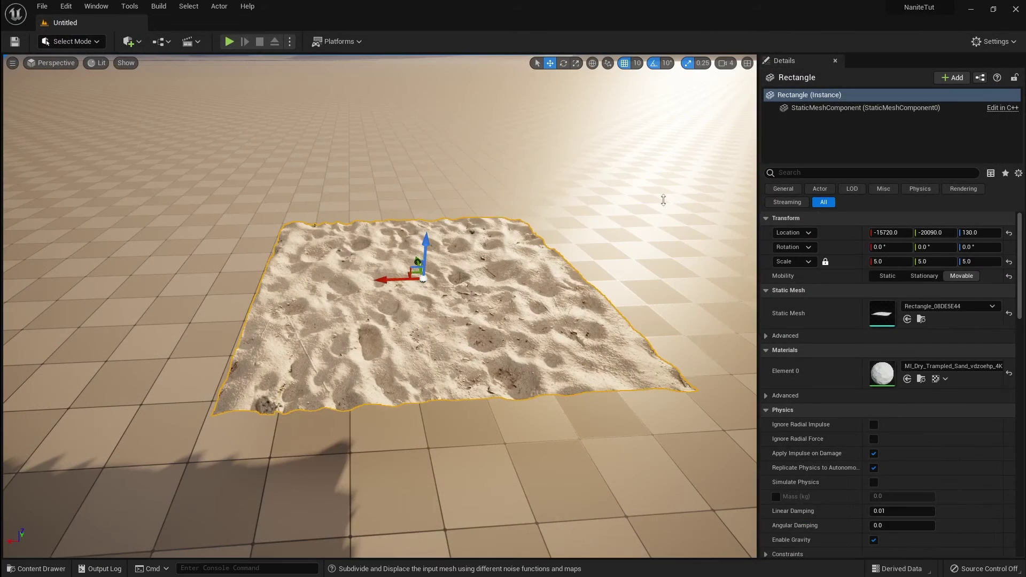
right_drag(373, 186, 118, 119)
click(95, 63)
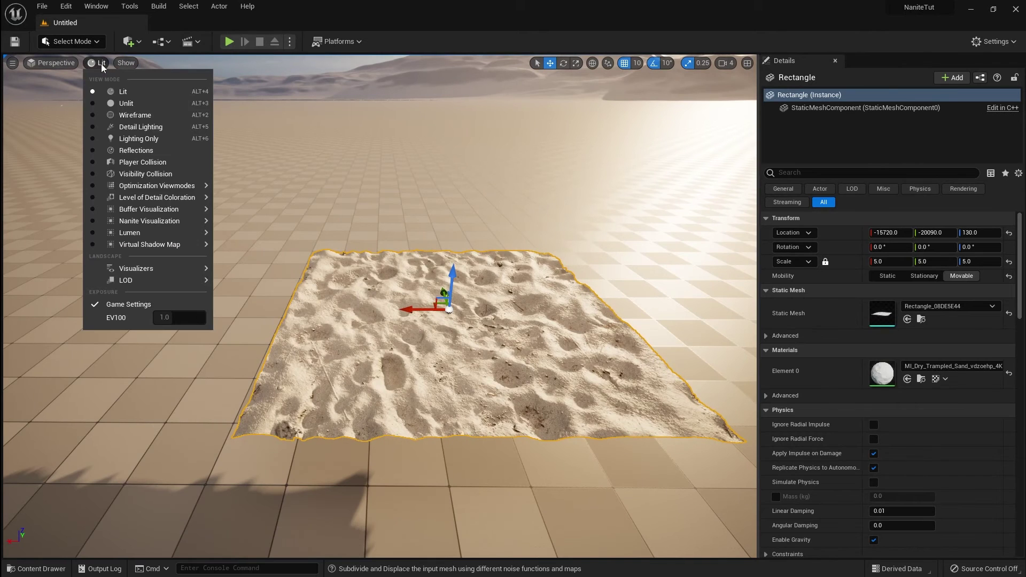
mouse_move(140, 219)
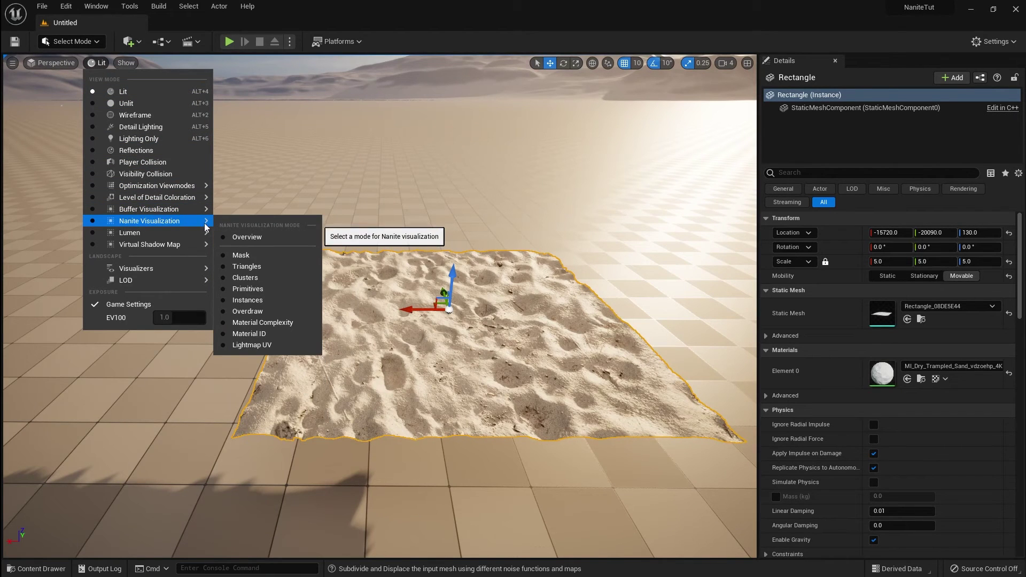
click(240, 255)
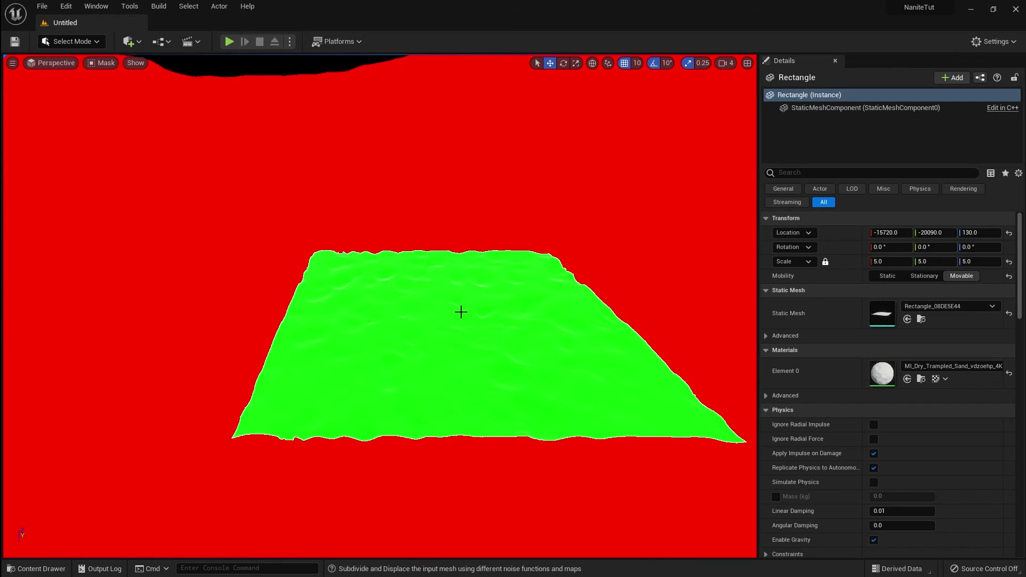
right_drag(430, 295, 419, 165)
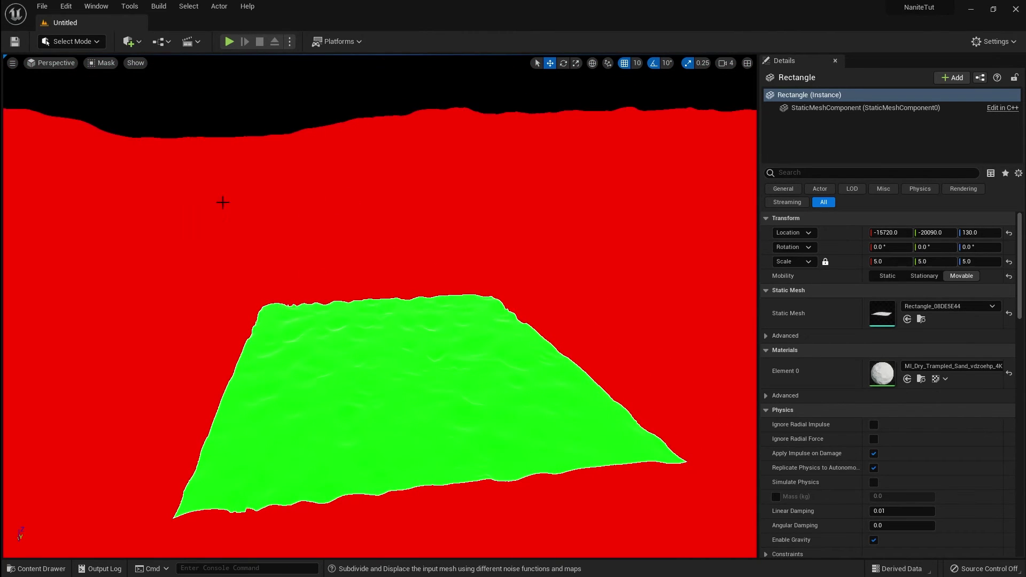
Switch the viewport to Nanite Triangles visualization.
click(103, 62)
mouse_move(150, 221)
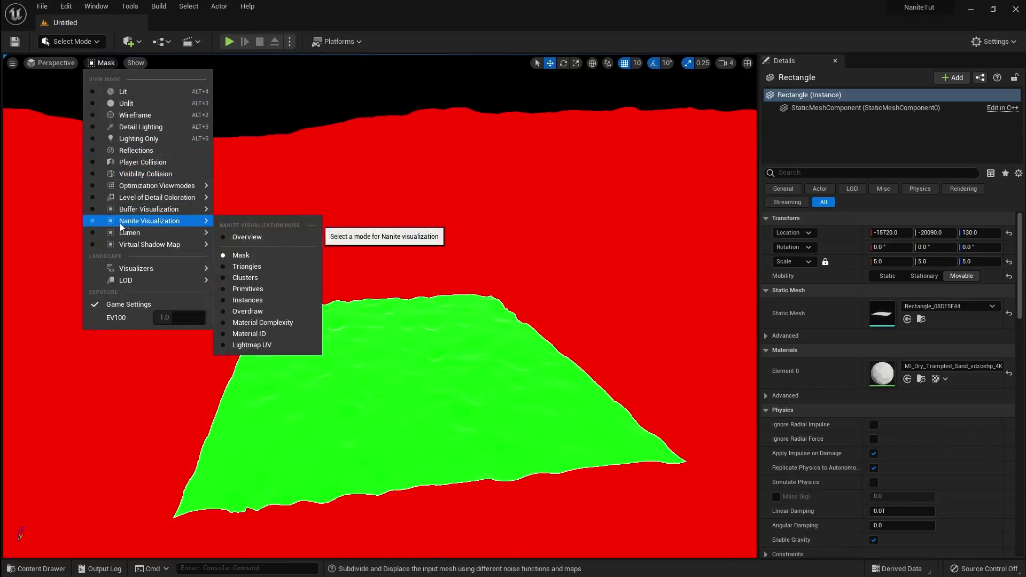
click(248, 266)
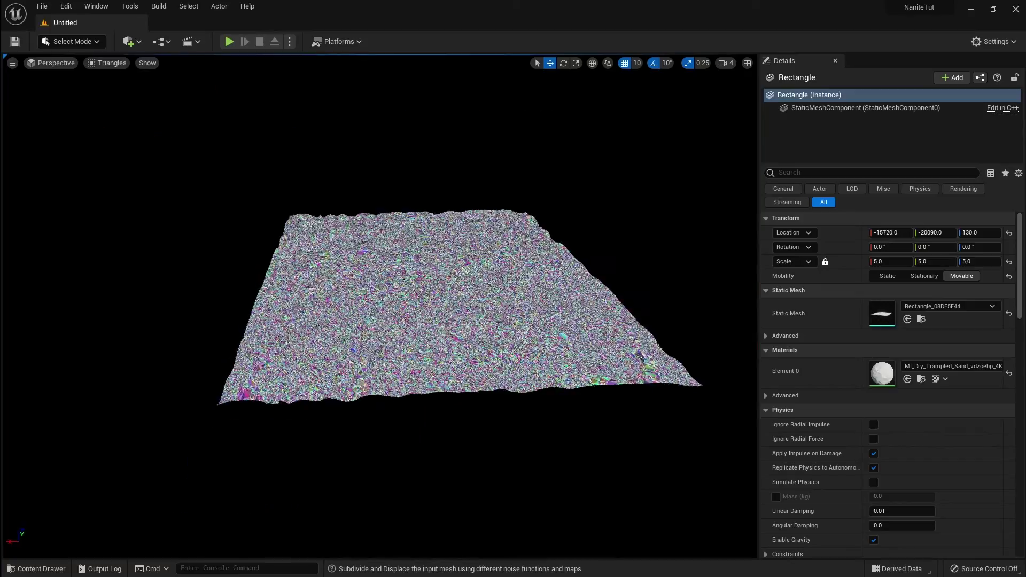
scroll(430, 277, up, 5)
scroll(423, 273, down, 1)
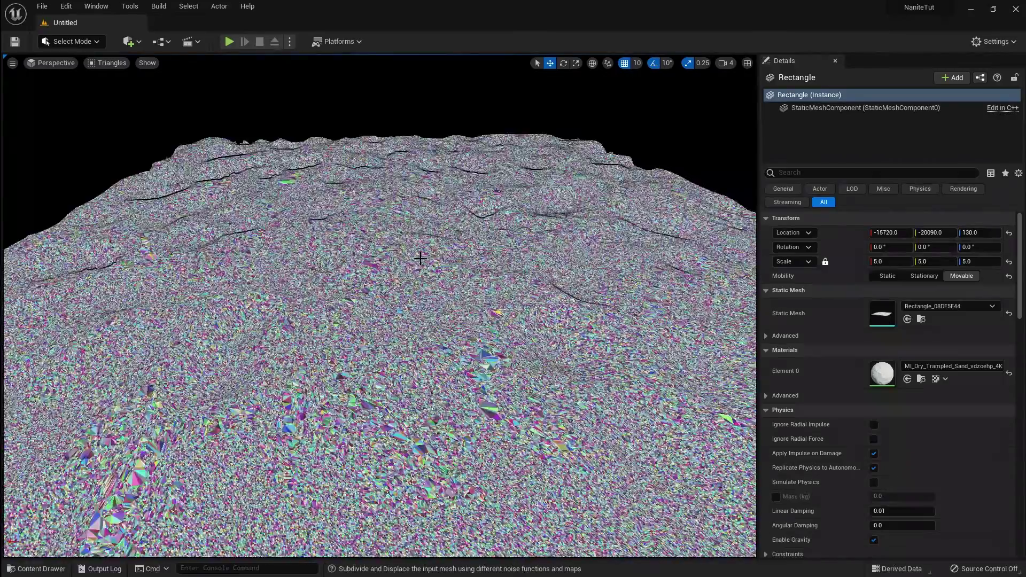
Switch to Nanite Clusters visualization and zoom in on the sand plane.
click(103, 62)
mouse_move(124, 215)
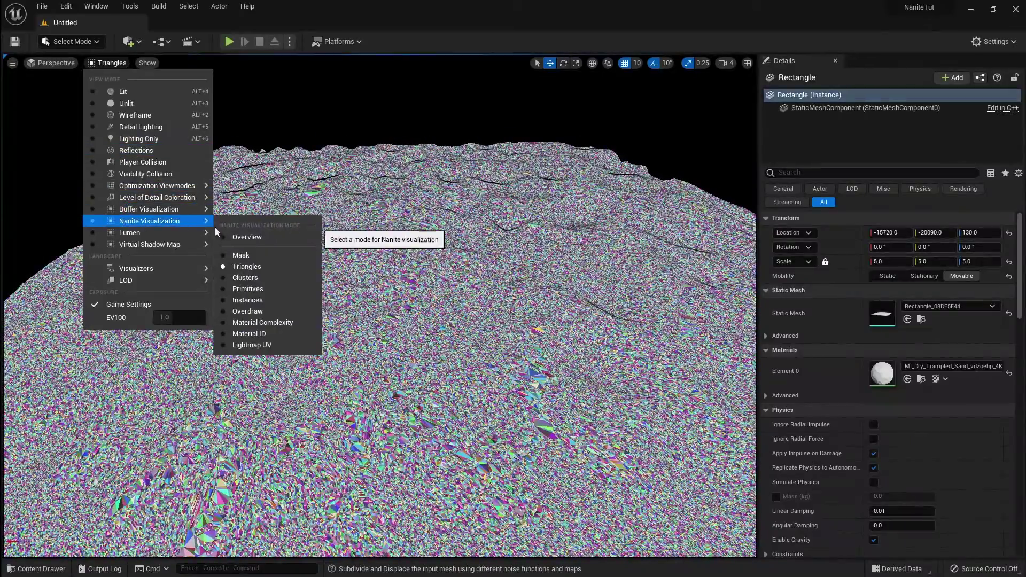
click(248, 277)
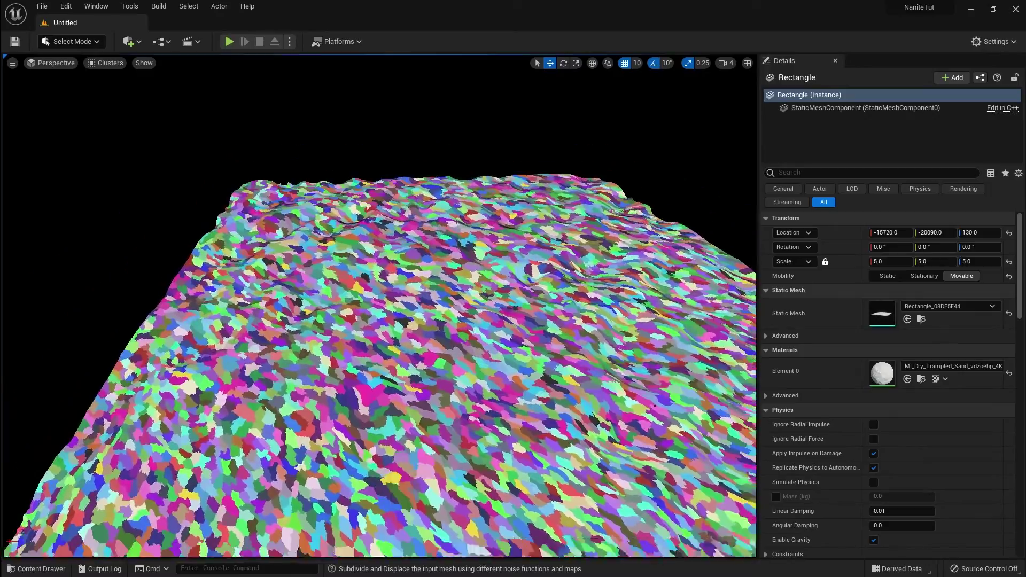
scroll(368, 250, up, 2)
scroll(368, 250, up, 1)
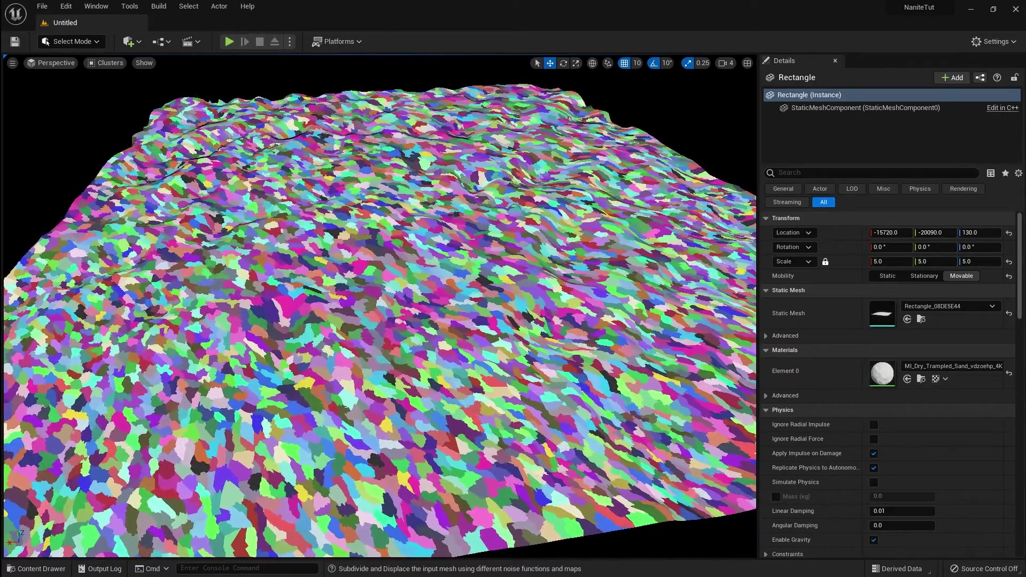
click(107, 62)
mouse_move(140, 223)
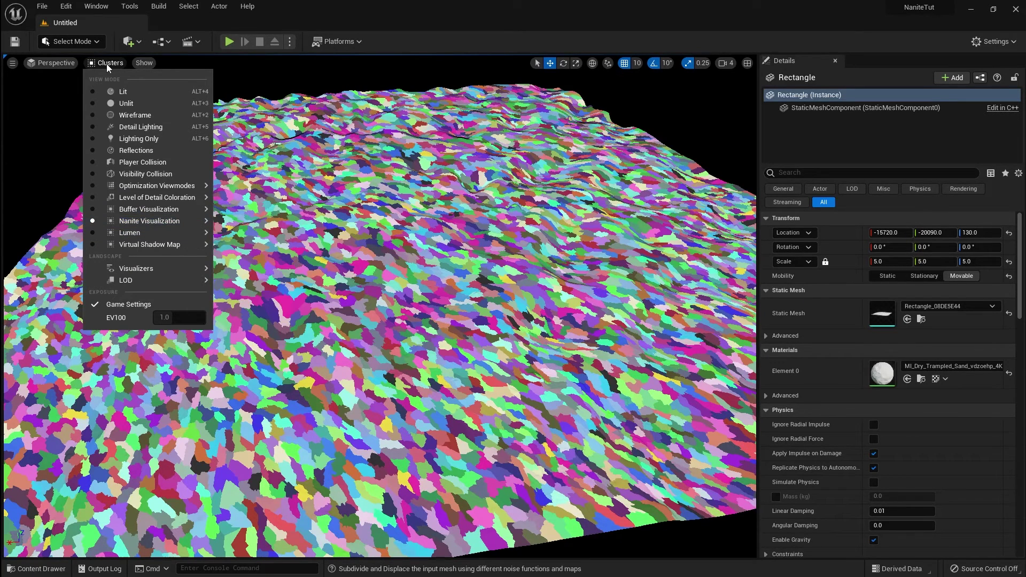
Switch the viewport back to Lit mode and open the Edit menu.
click(123, 92)
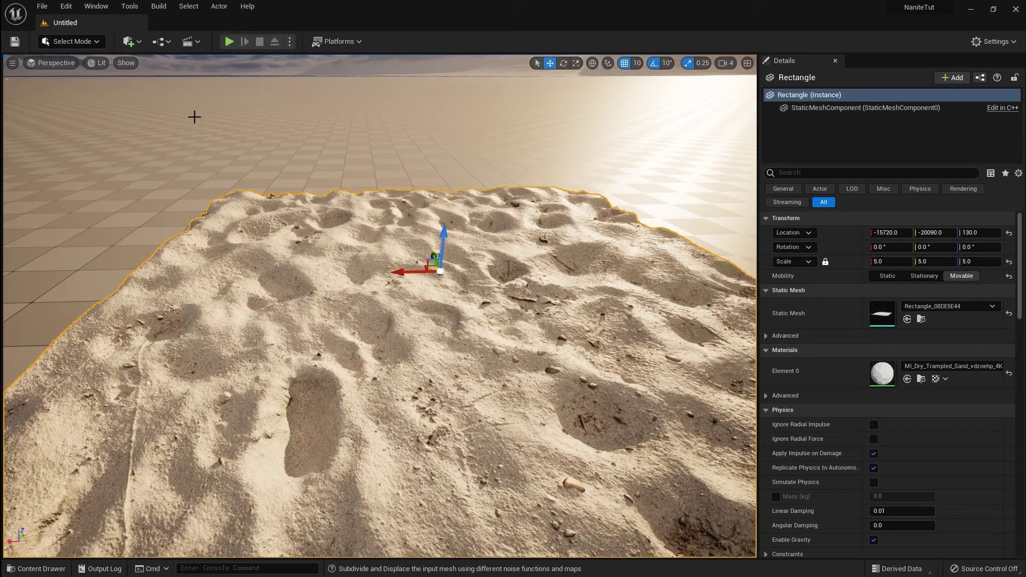
click(66, 7)
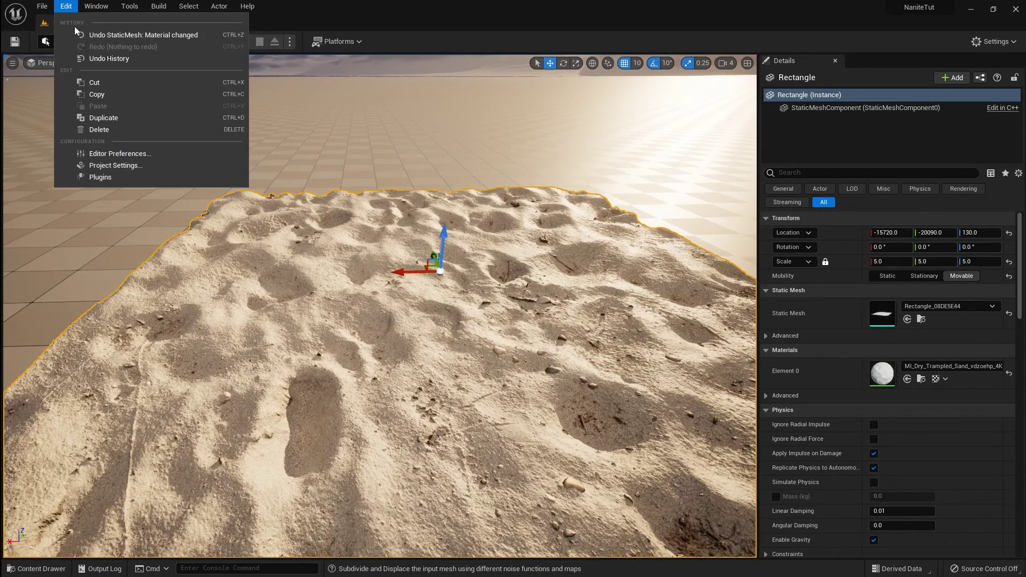
click(142, 167)
drag(153, 98, 80, 362)
click(34, 417)
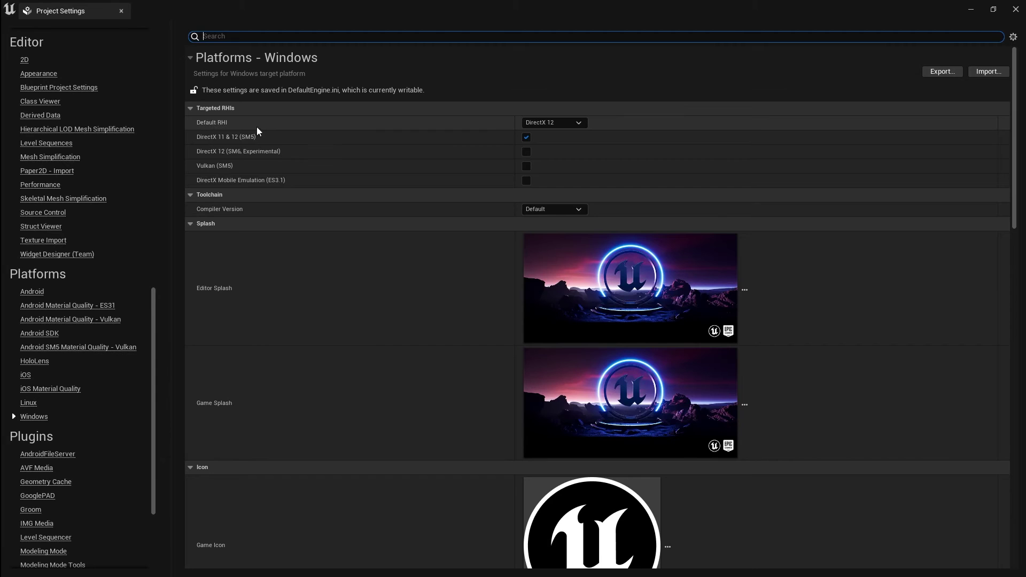
click(544, 124)
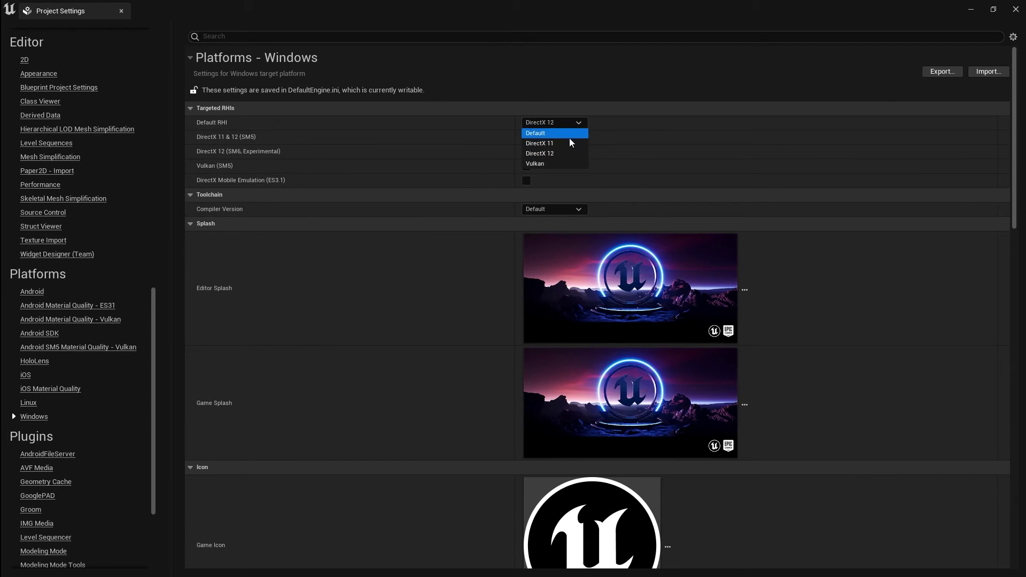
click(554, 154)
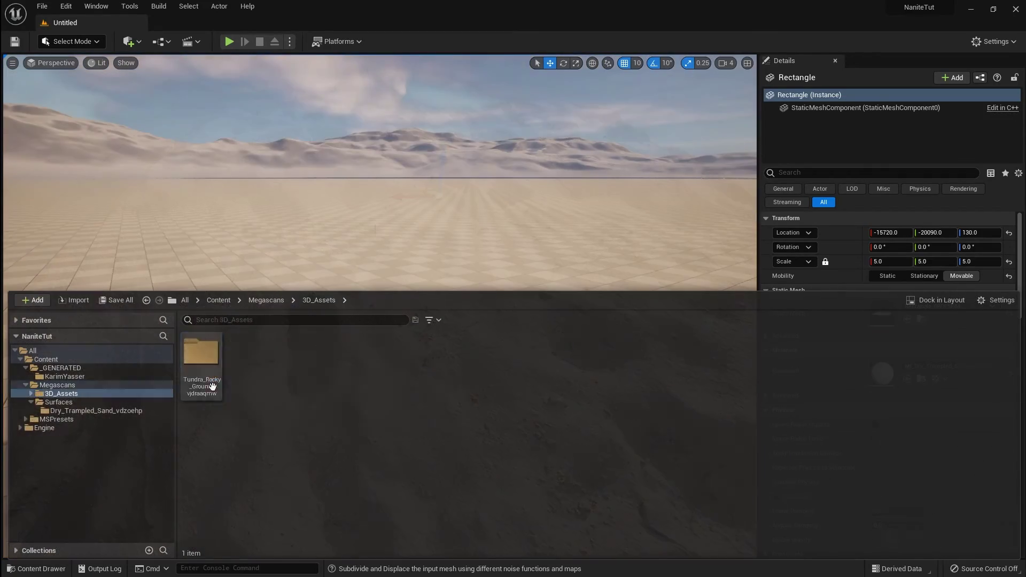
Switch to Modeling Mode and start the Displace tool on the framed tundra rock.
mouse_move(244, 379)
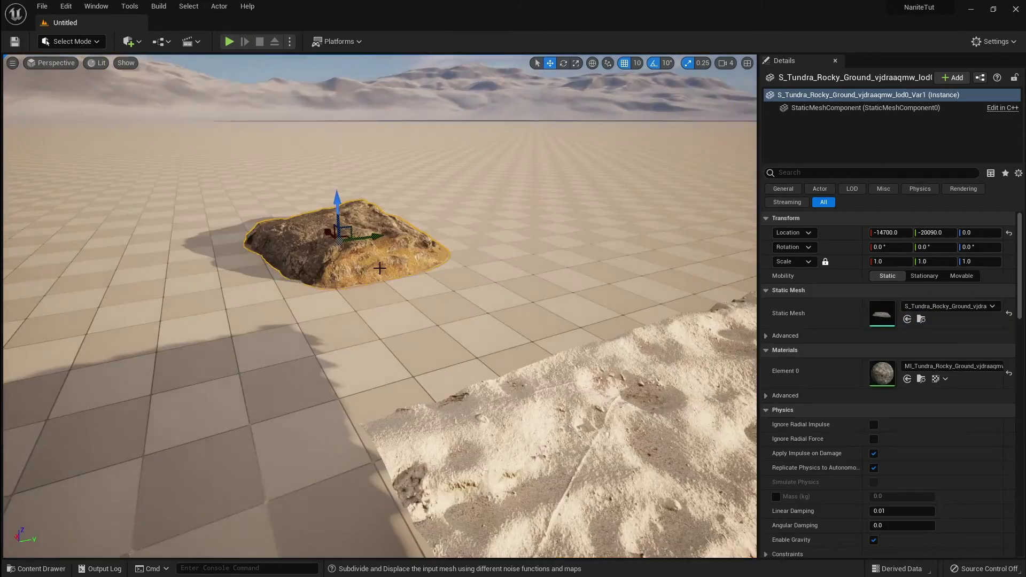
click(80, 42)
click(91, 105)
click(75, 408)
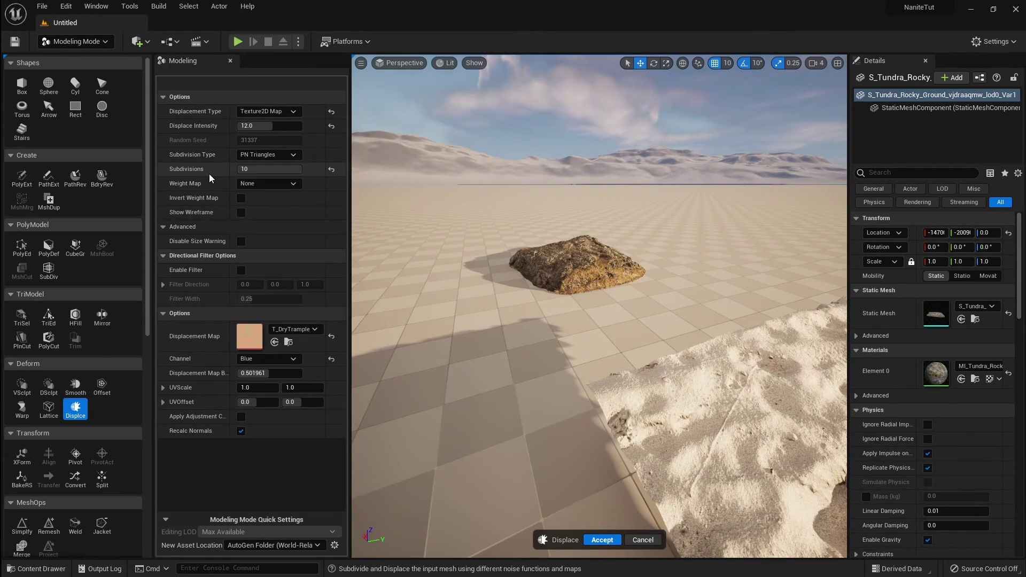
key(f)
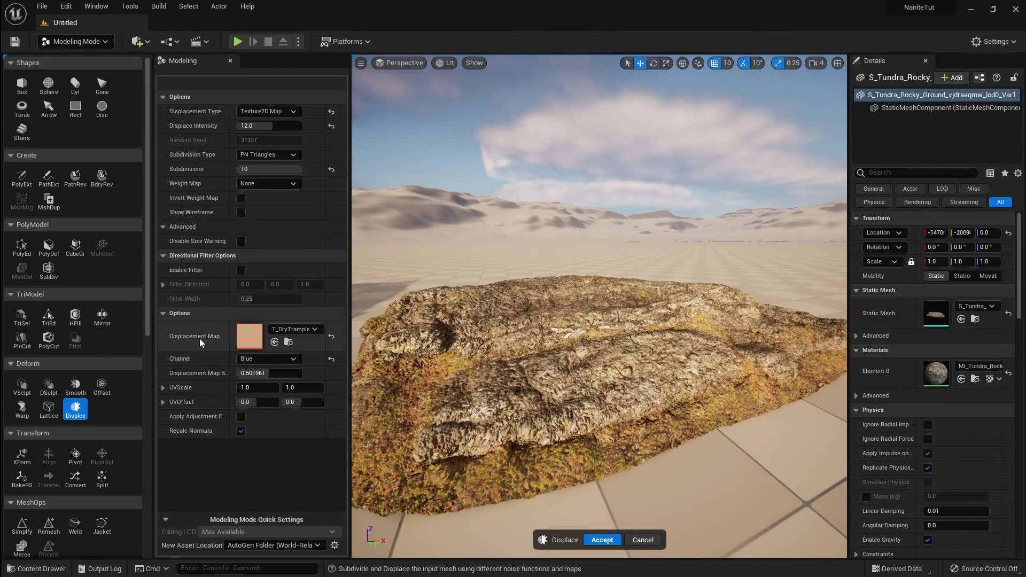
click(47, 562)
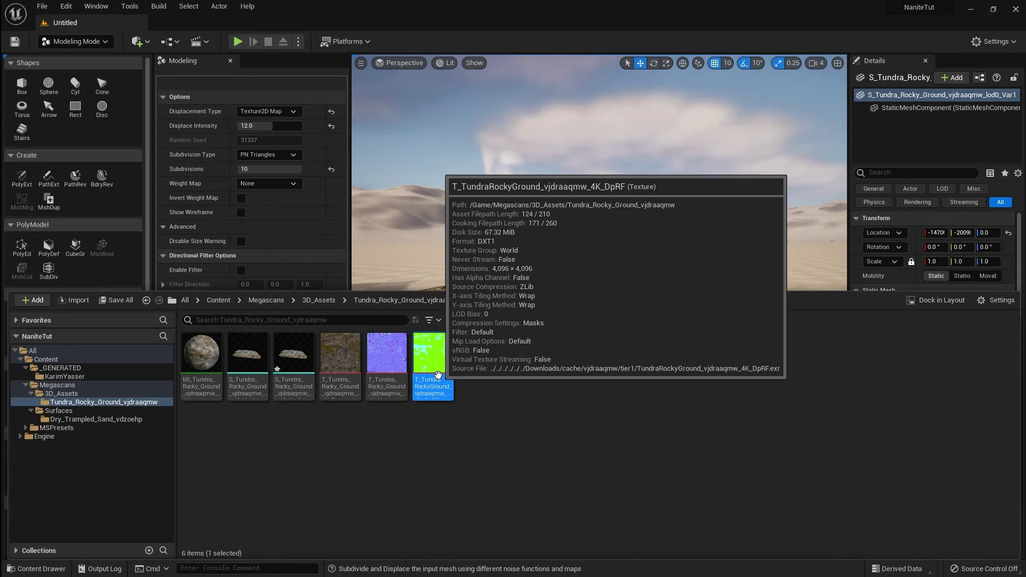
key(ctrl+space)
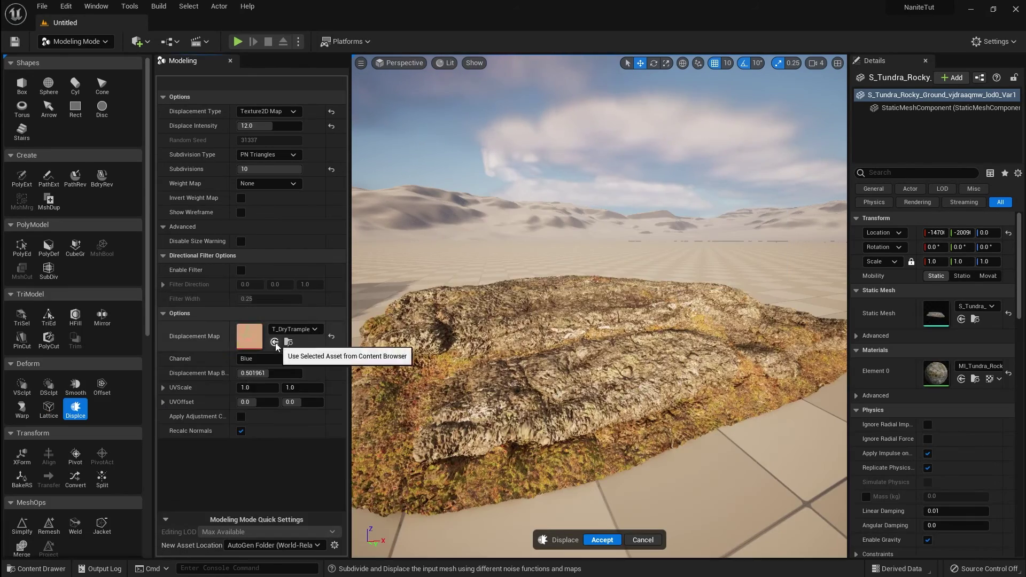
Set the displacement map to the T_TundraRock texture, sampling its Red channel.
click(275, 342)
click(267, 359)
click(251, 368)
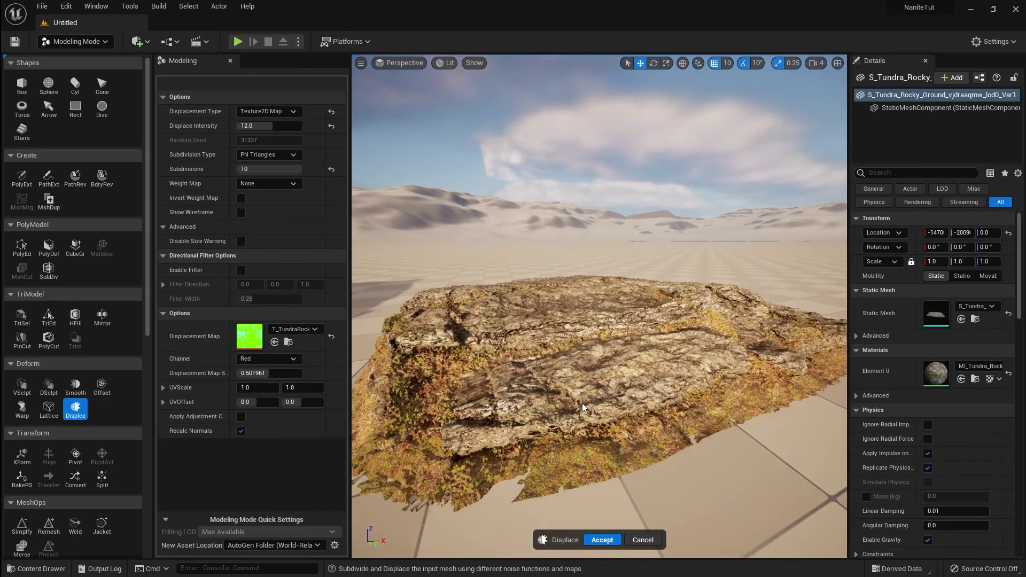
scroll(583, 407, up, 5)
Try Displace Intensity 5 with Subdivisions 12, then 15.
click(269, 126)
text(5)
key(Return)
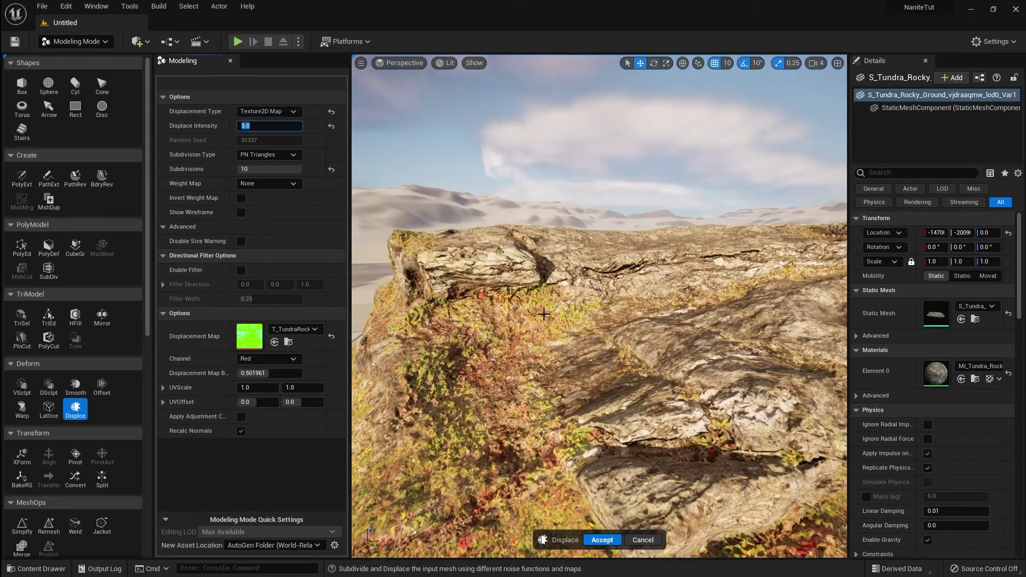
scroll(544, 314, down, 3)
key(Tab)
text(12)
key(Return)
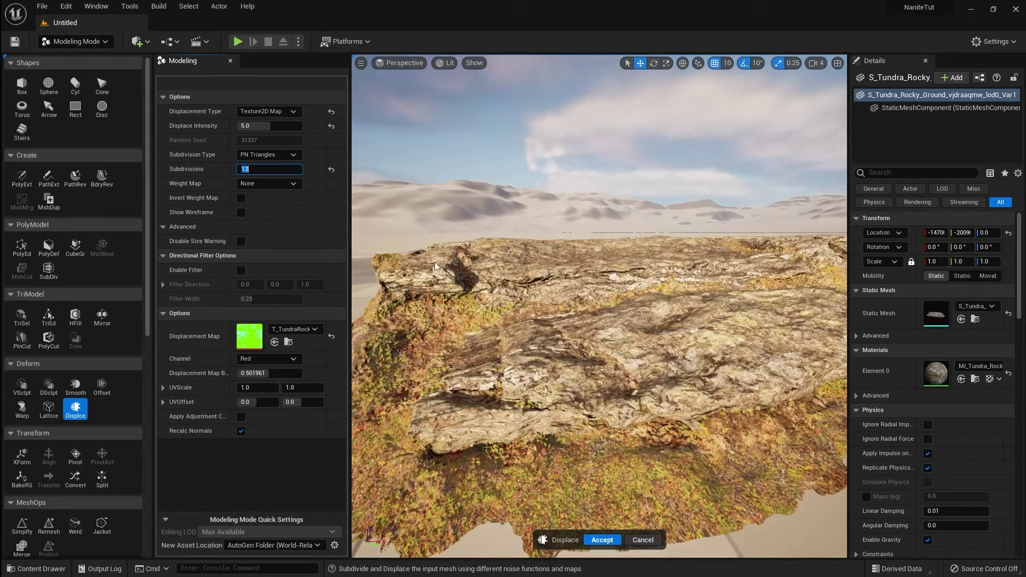
text(15)
key(Return)
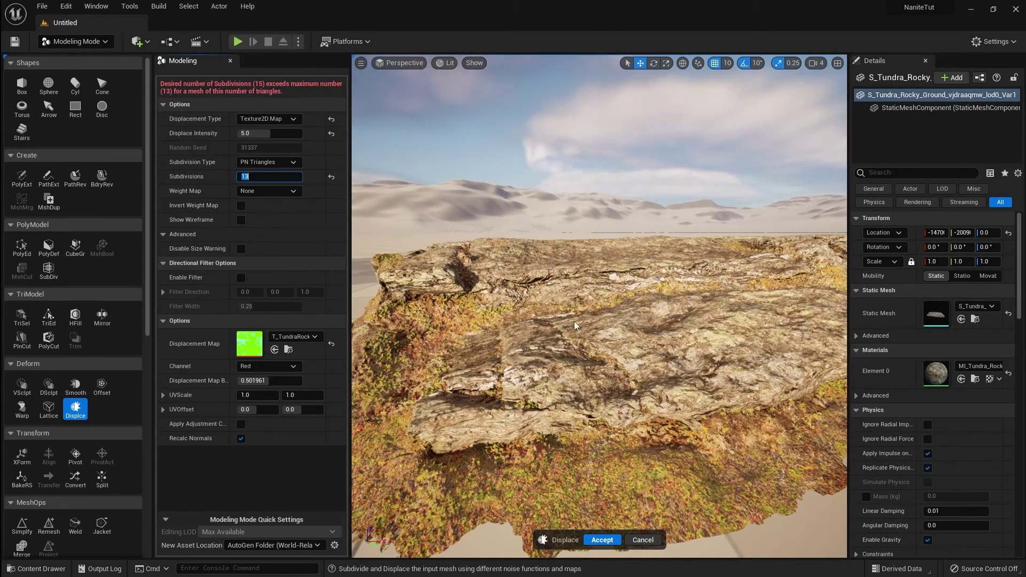
drag(631, 327, 630, 300)
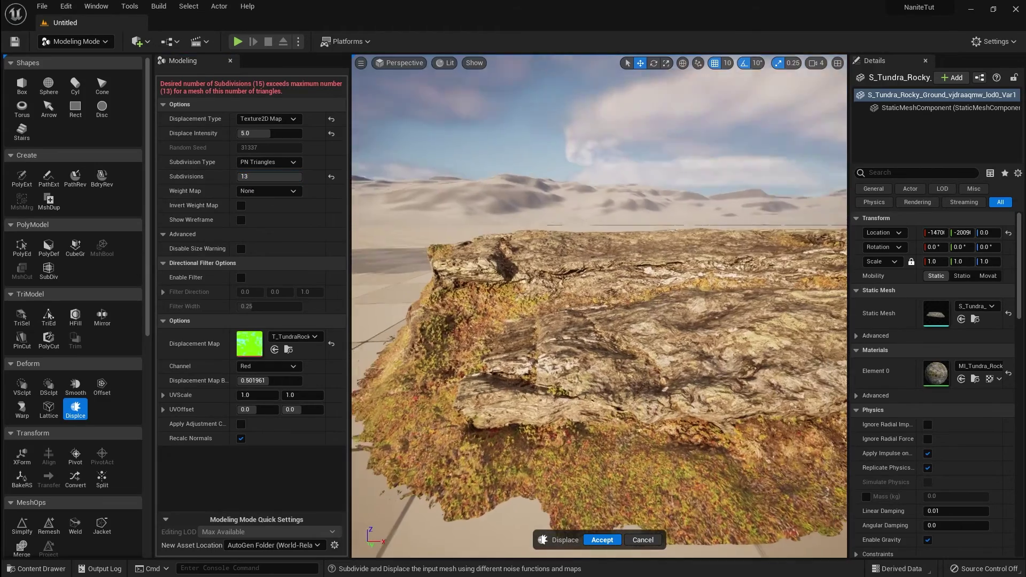
Settle on Subdivisions 12 and Displace Intensity 4.
click(269, 177)
text(12)
key(Return)
click(269, 125)
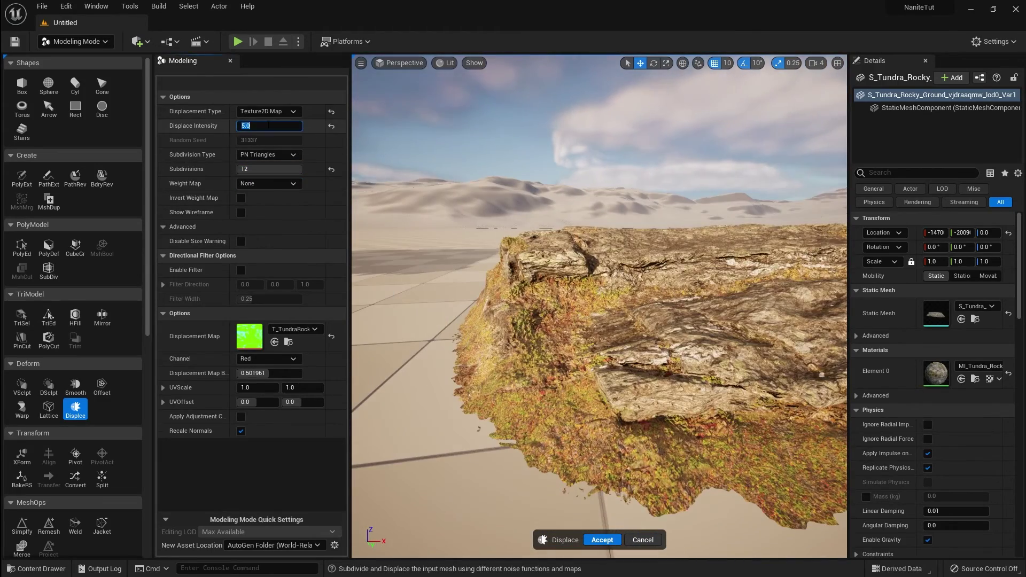
mouse_move(583, 377)
mouse_down()
mouse_move(583, 348)
mouse_move(583, 378)
mouse_up()
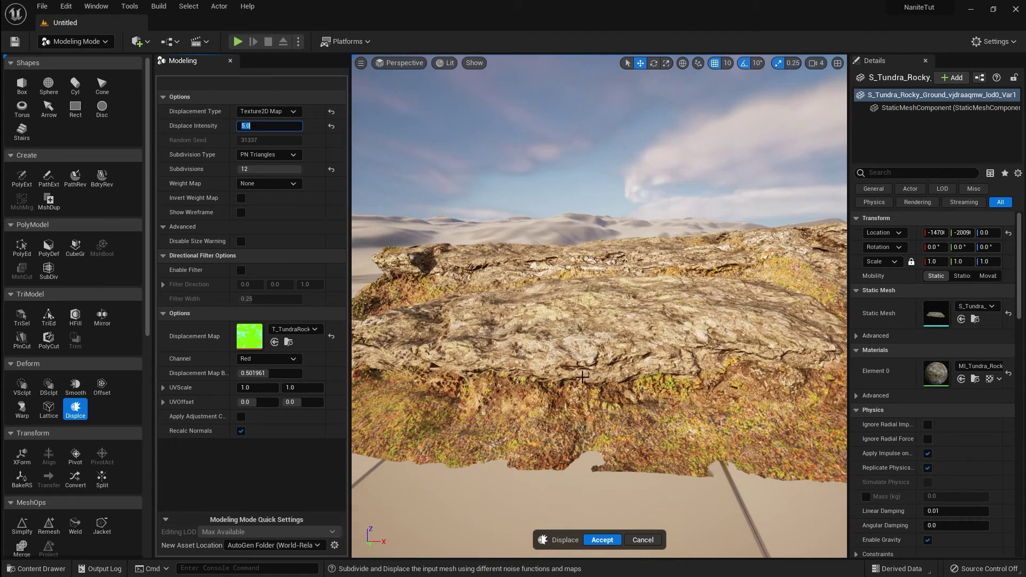
text(4)
key(Return)
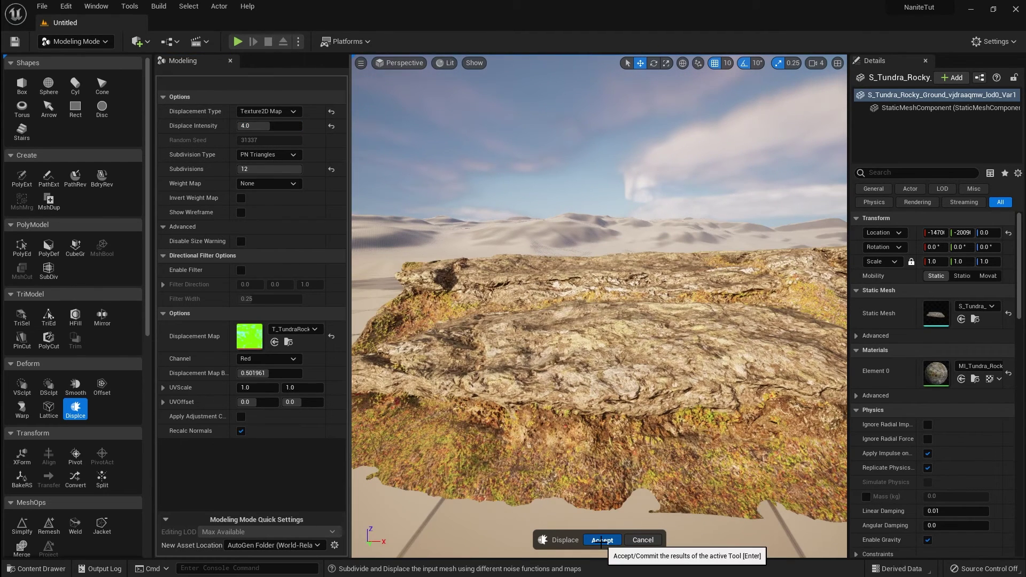
Accept the displacement on the tundra rock and open the rock's context menu.
click(602, 540)
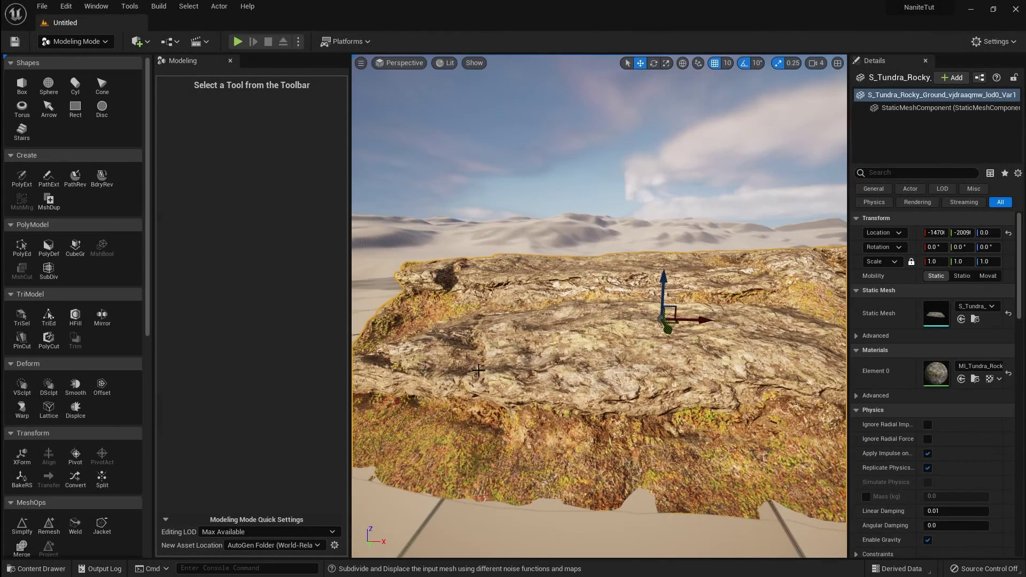
right_click(557, 343)
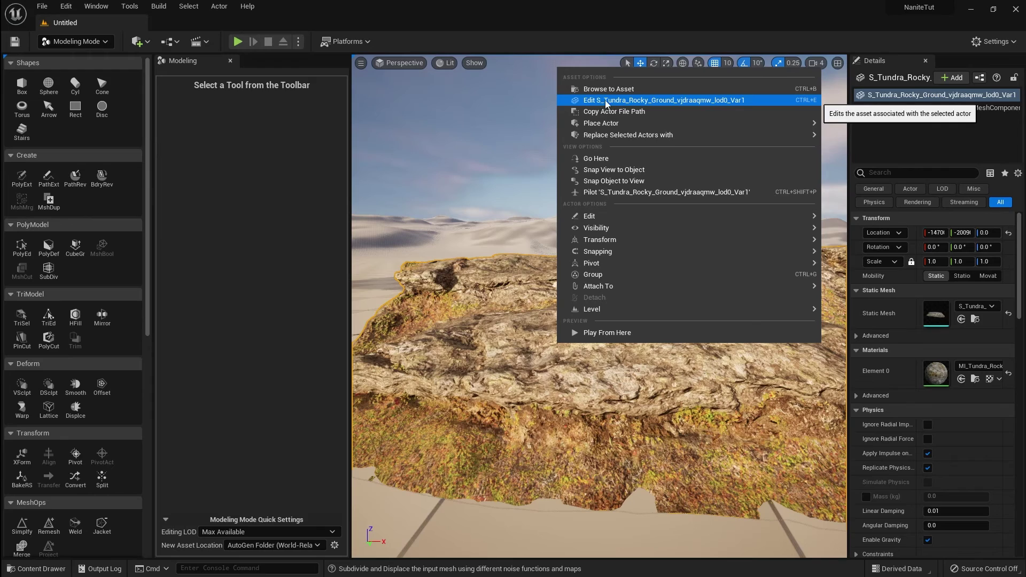
Open the rock's static mesh and reduce it to a single LOD, applying the change.
click(651, 103)
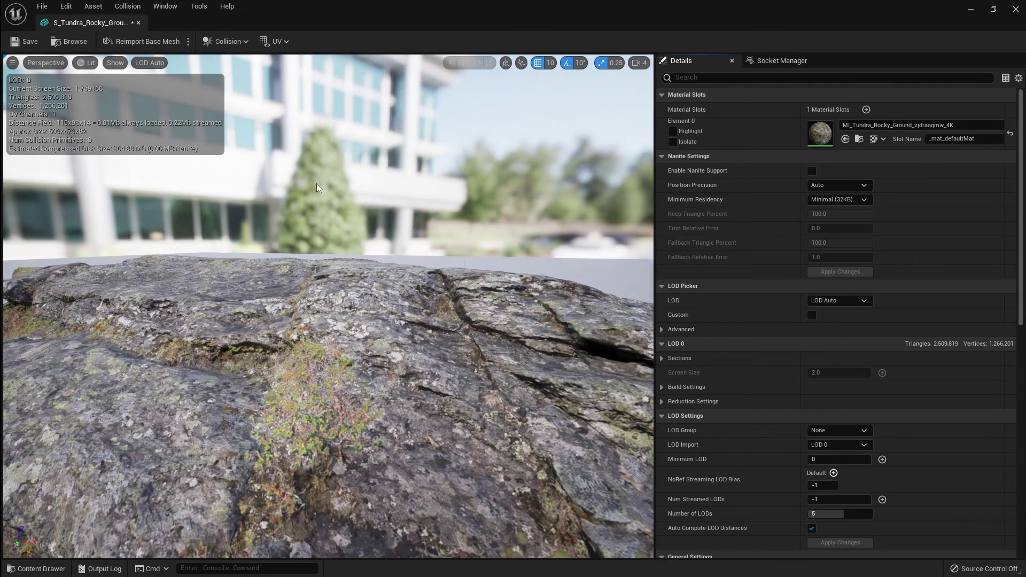
key(f)
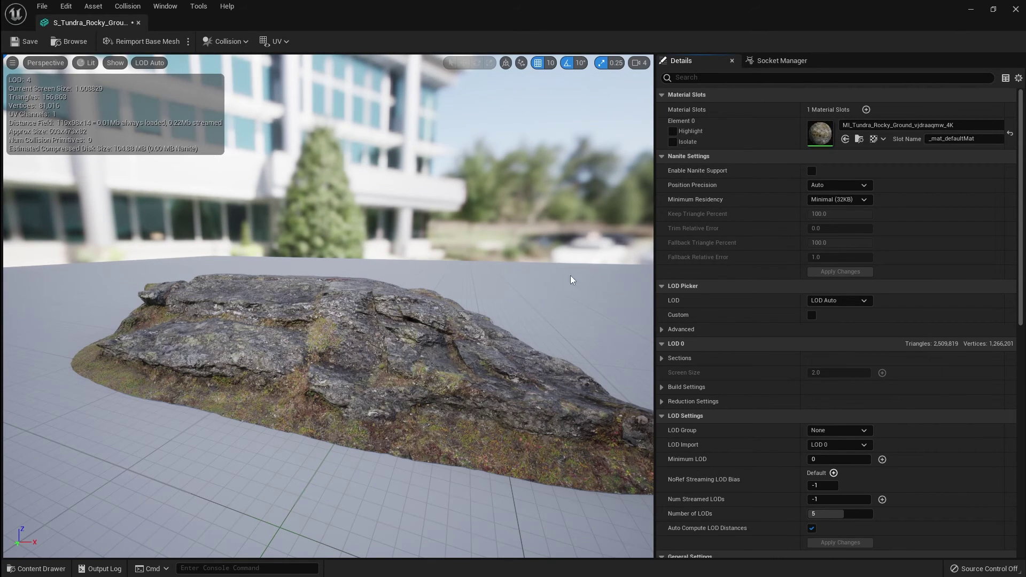
scroll(778, 401, down, 2)
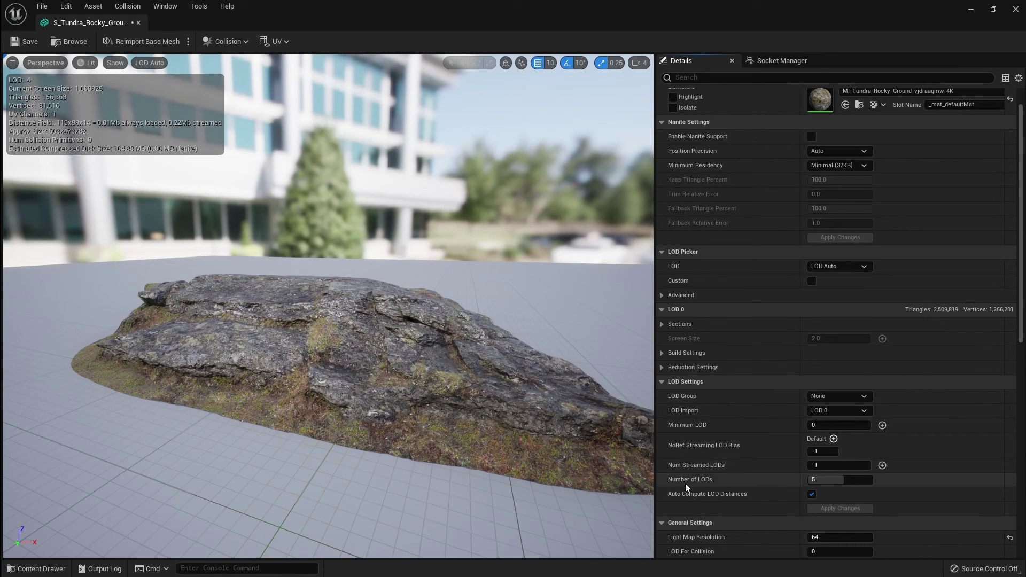
click(825, 480)
text(1)
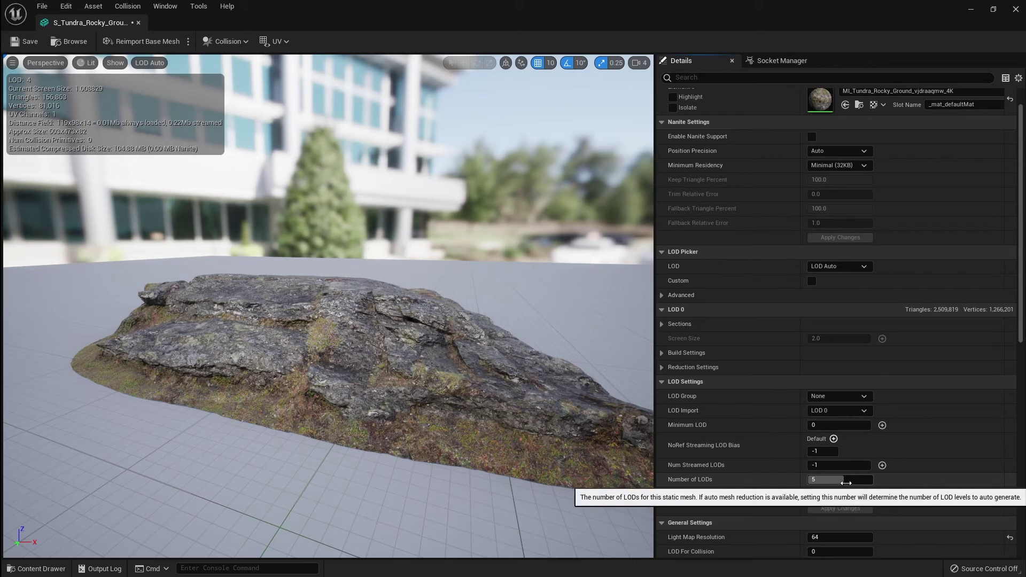
key(Return)
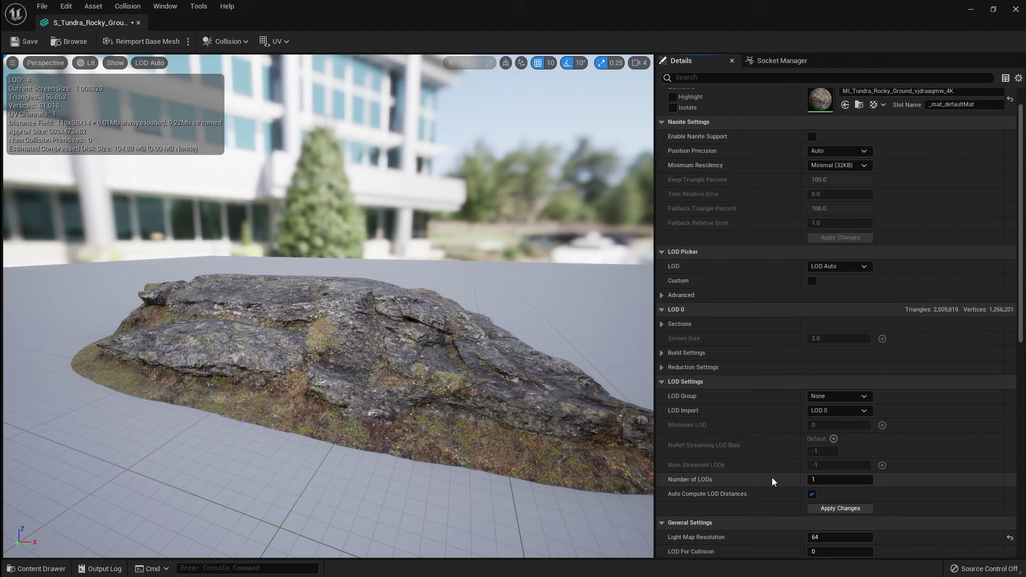
click(838, 512)
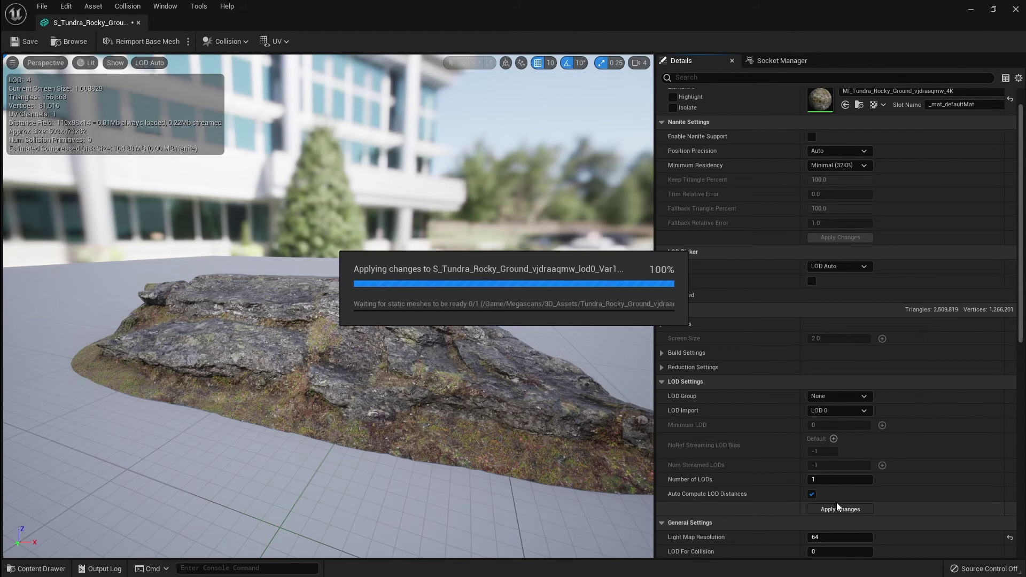
Enable Nanite Support on the rock mesh and apply it.
scroll(809, 219, up, 2)
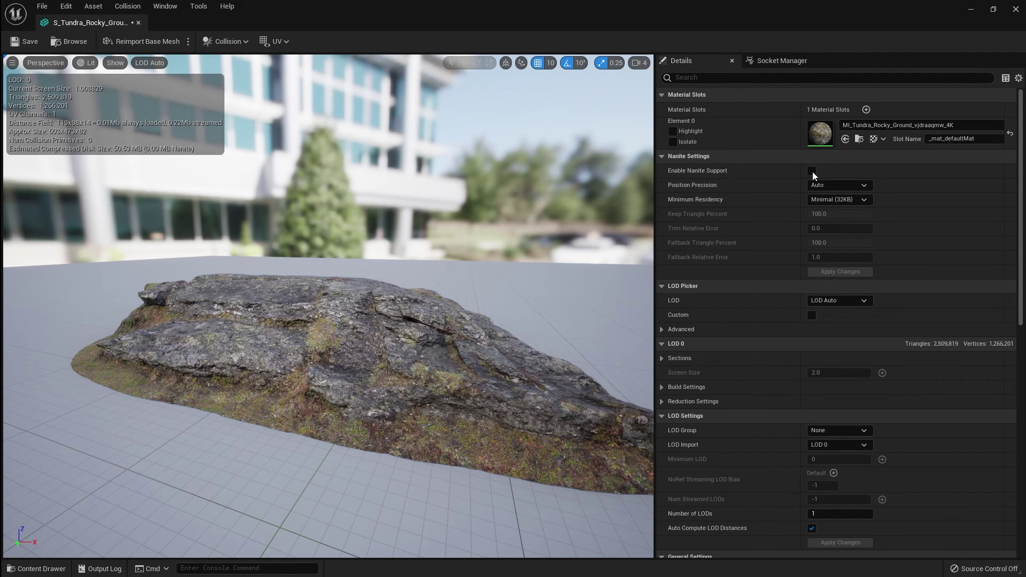
click(811, 170)
click(829, 272)
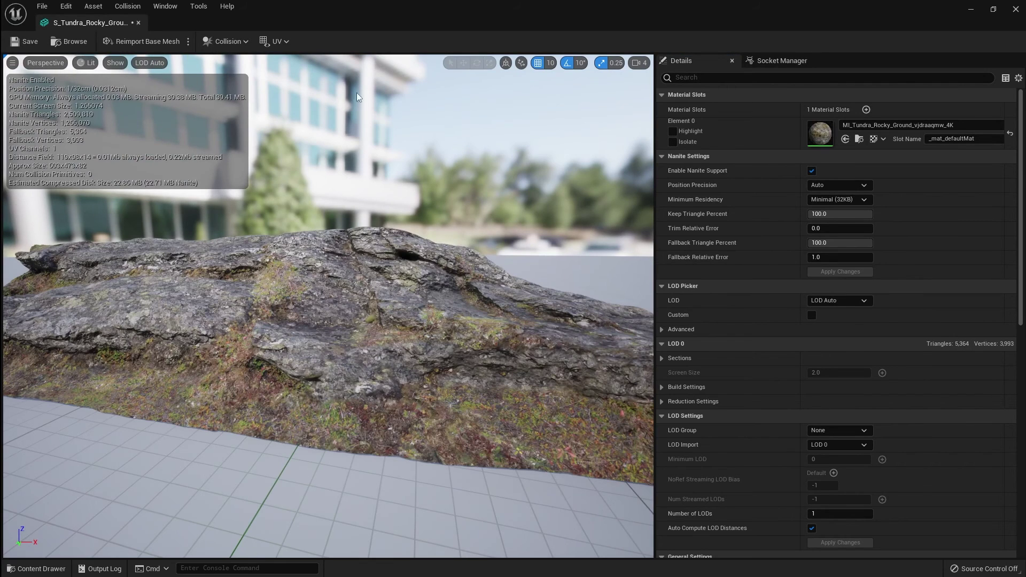
Leave the mesh editor, return to Select mode and browse to the rock's mesh asset.
click(972, 10)
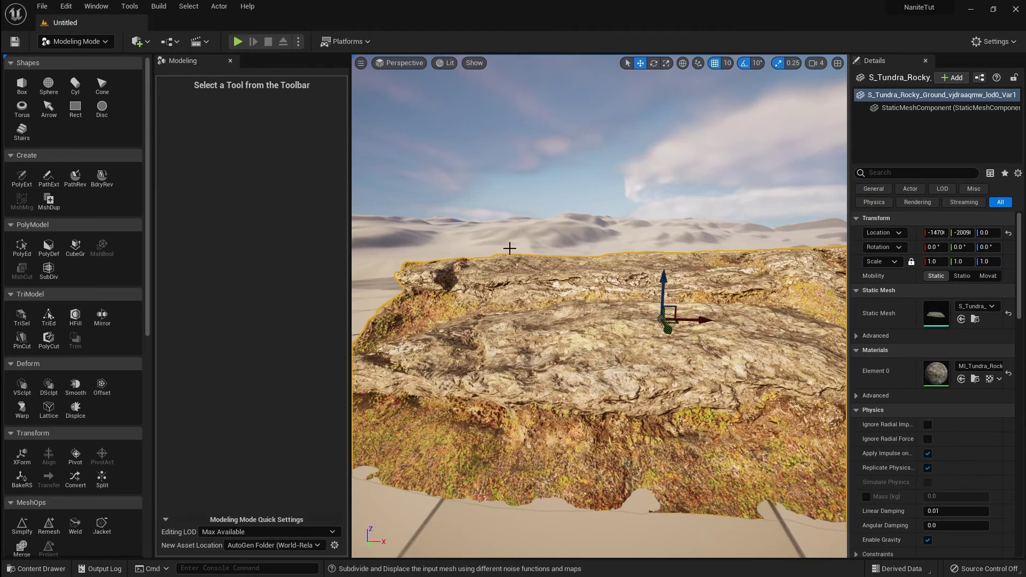
click(75, 41)
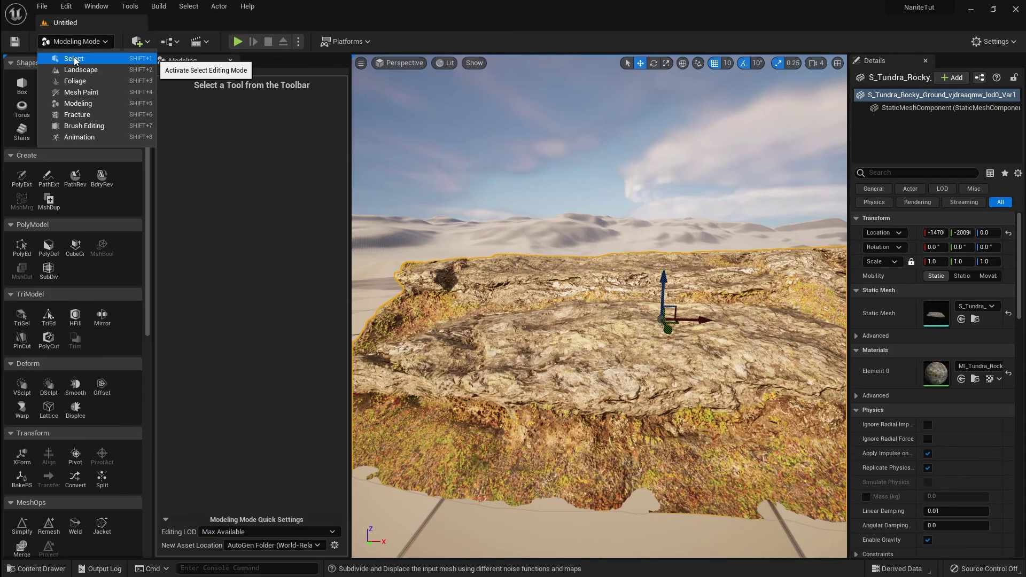
click(75, 56)
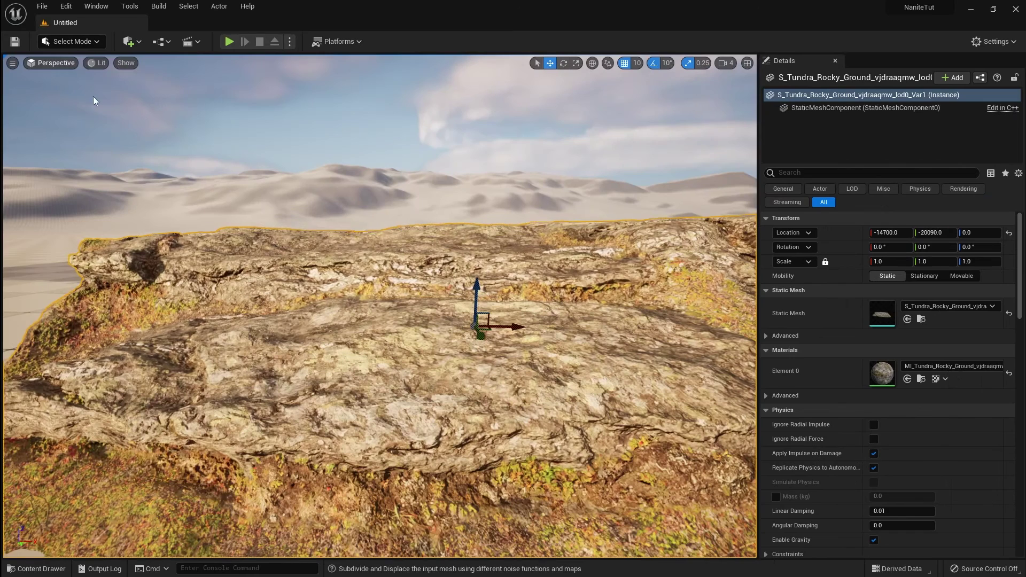
right_click(319, 327)
click(384, 80)
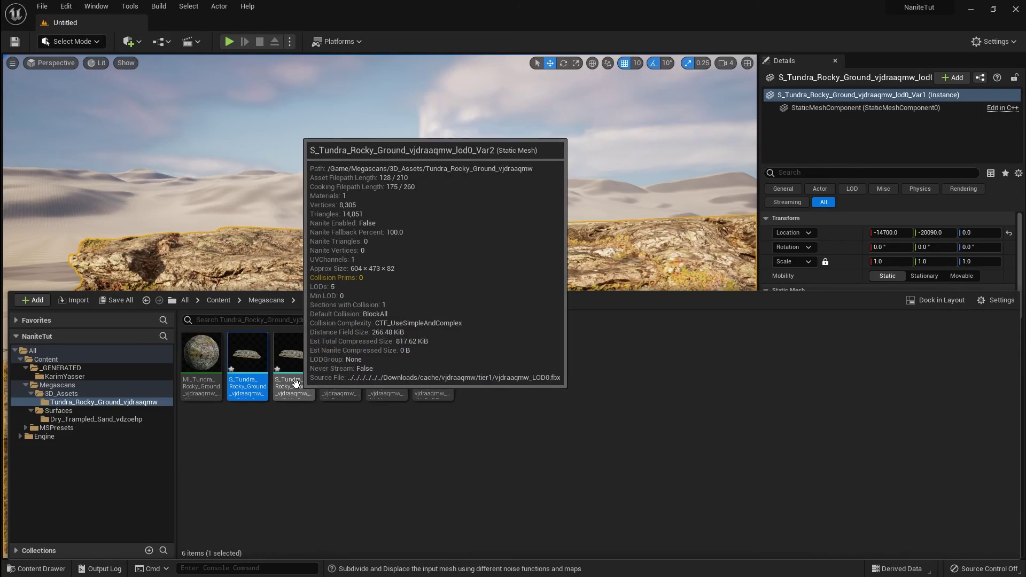
Place a Var2 tundra rock mesh in the level, then delete it.
drag(296, 383, 347, 244)
scroll(347, 244, down, 5)
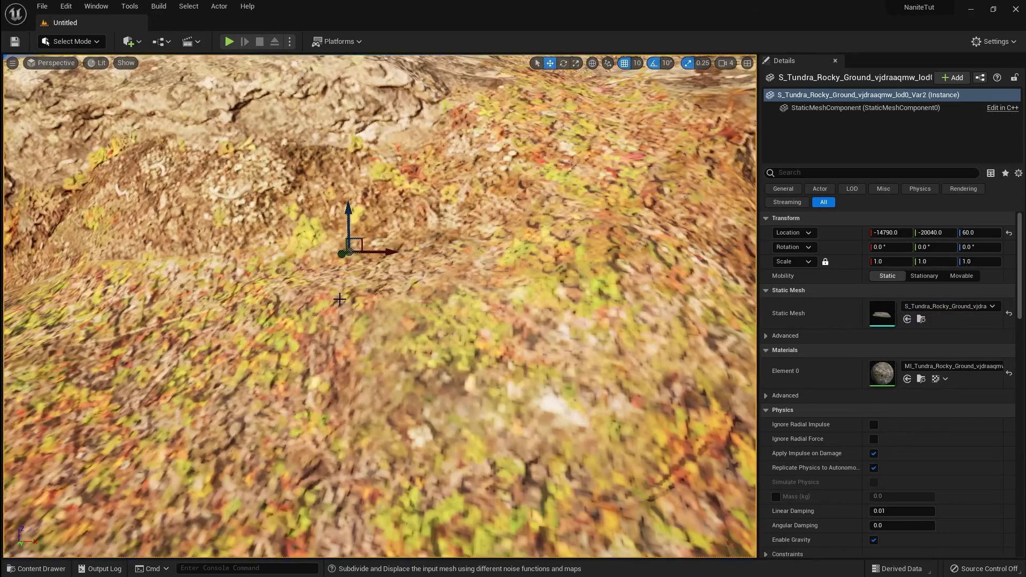
scroll(351, 331, down, 10)
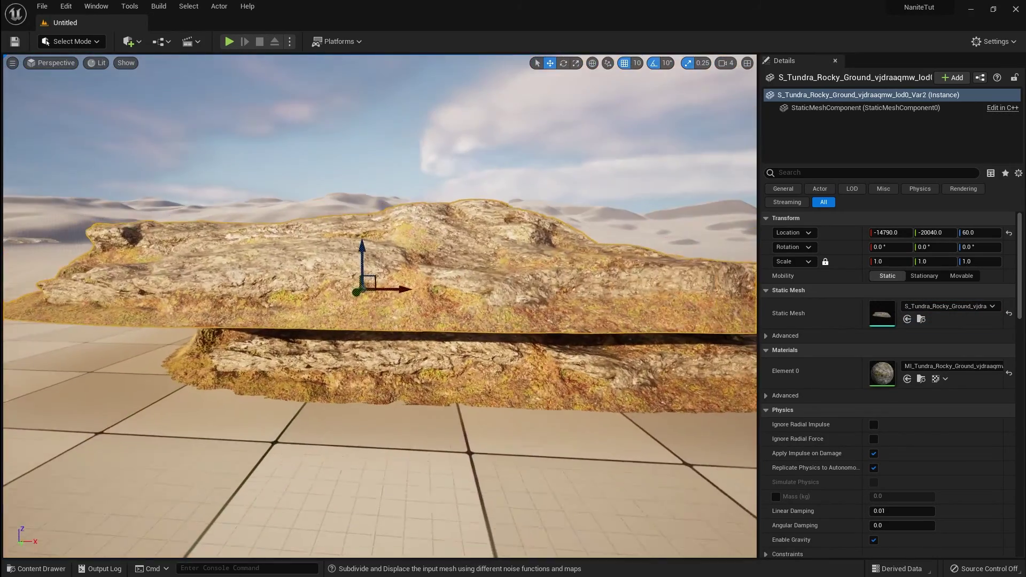
key(Delete)
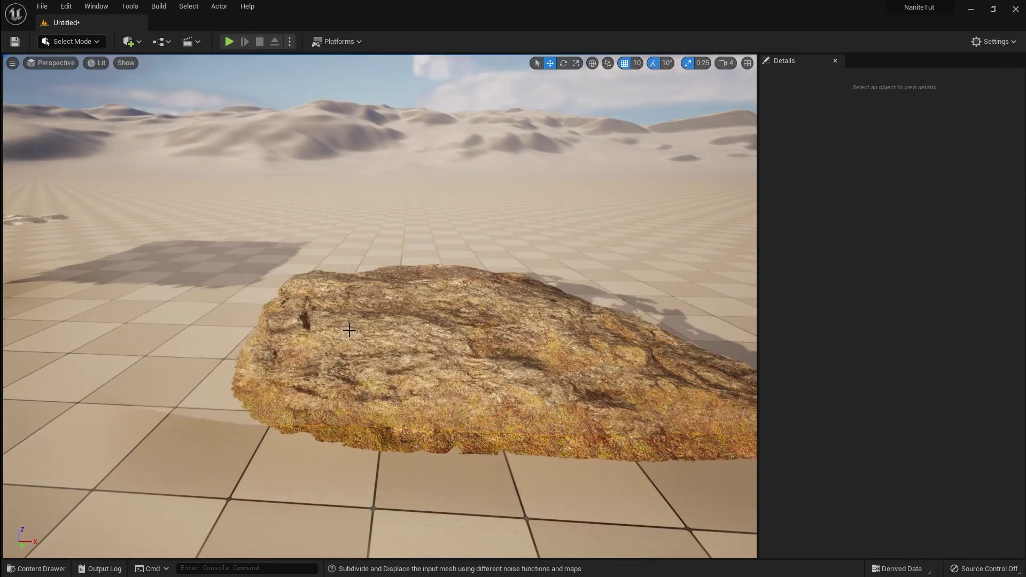
Duplicate the original Var1 rock and slide the copy along X beside it.
click(351, 330)
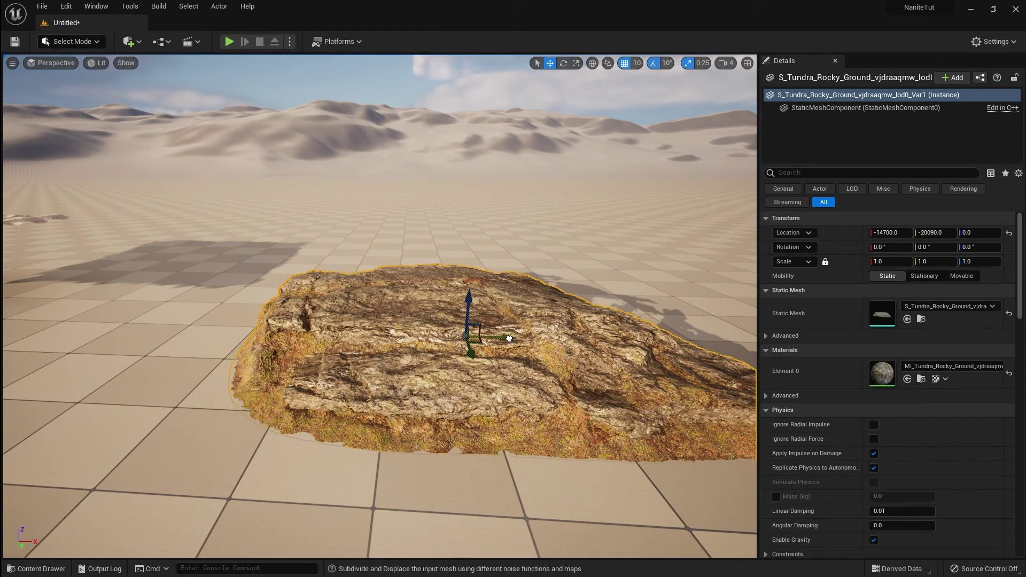
alt+drag(508, 338, 159, 340)
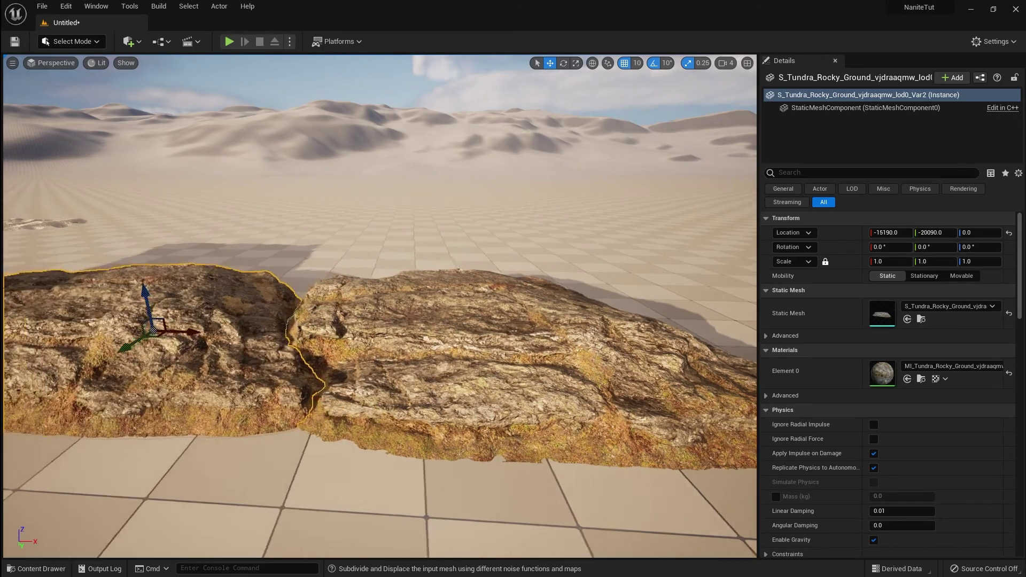
scroll(336, 352, down, 4)
Dismiss the content browser and select the right-hand tundra rock at X −15230.
click(36, 569)
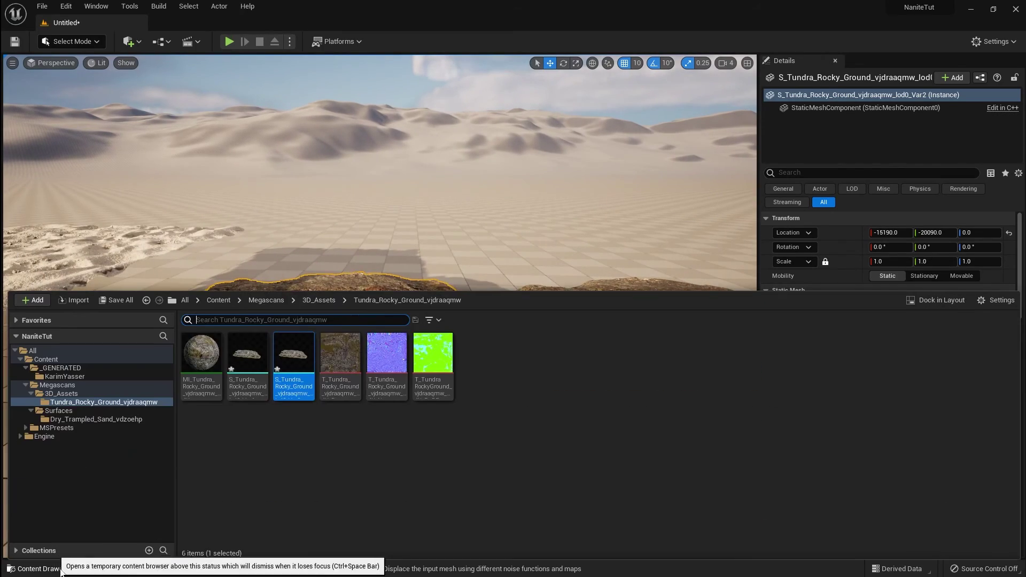
click(325, 263)
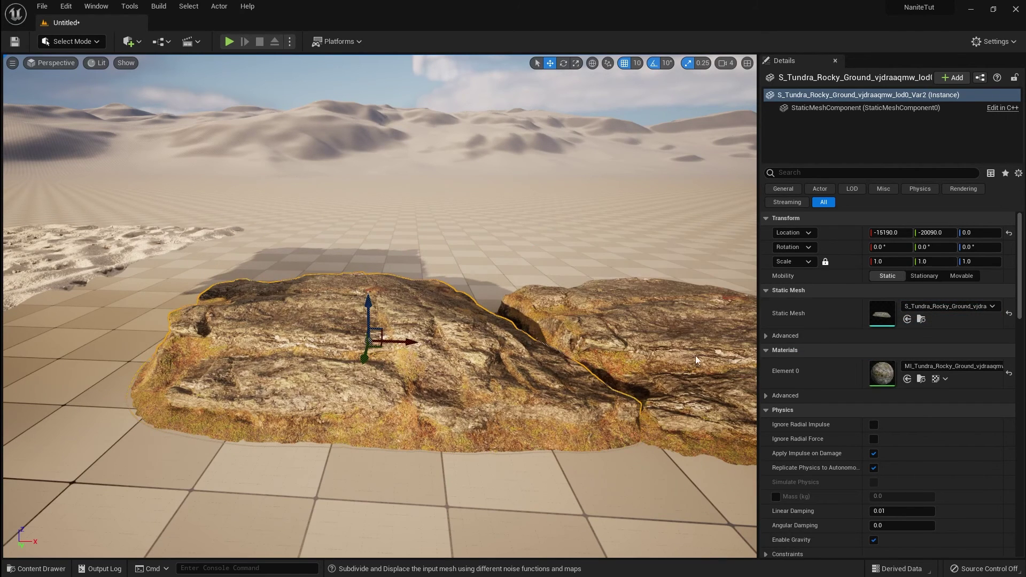
scroll(399, 350, down, 5)
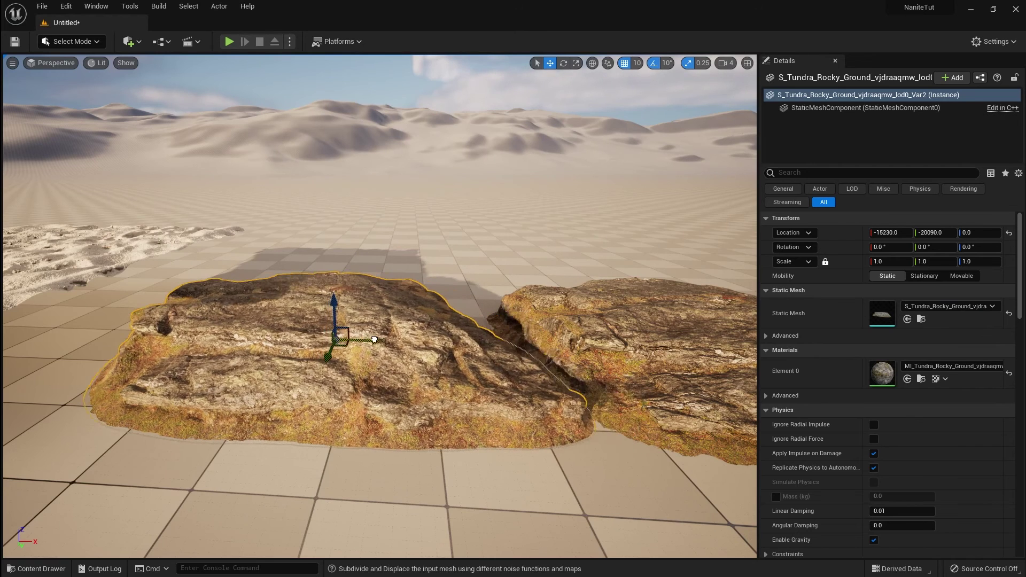
click(470, 273)
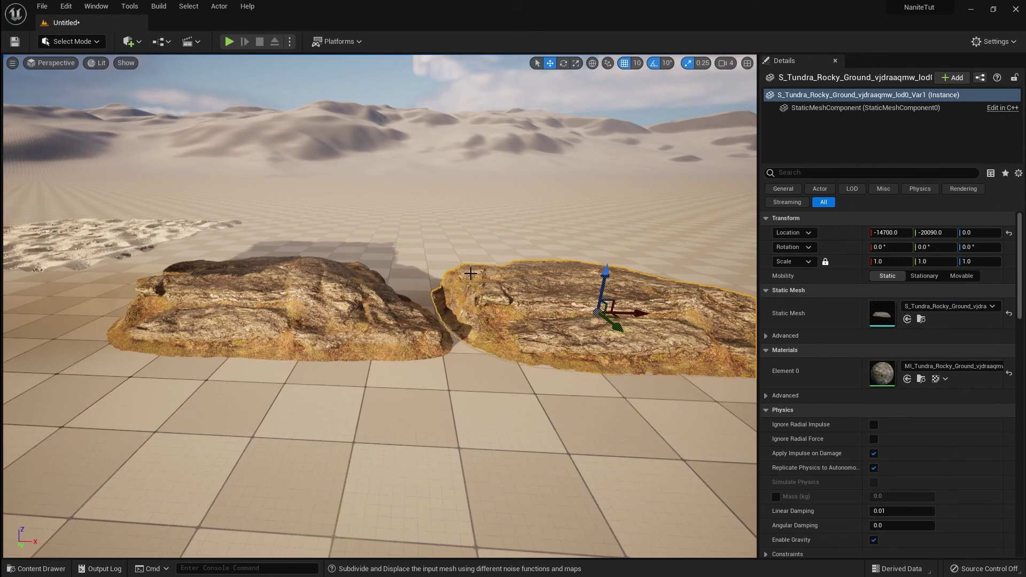
click(98, 63)
mouse_move(134, 225)
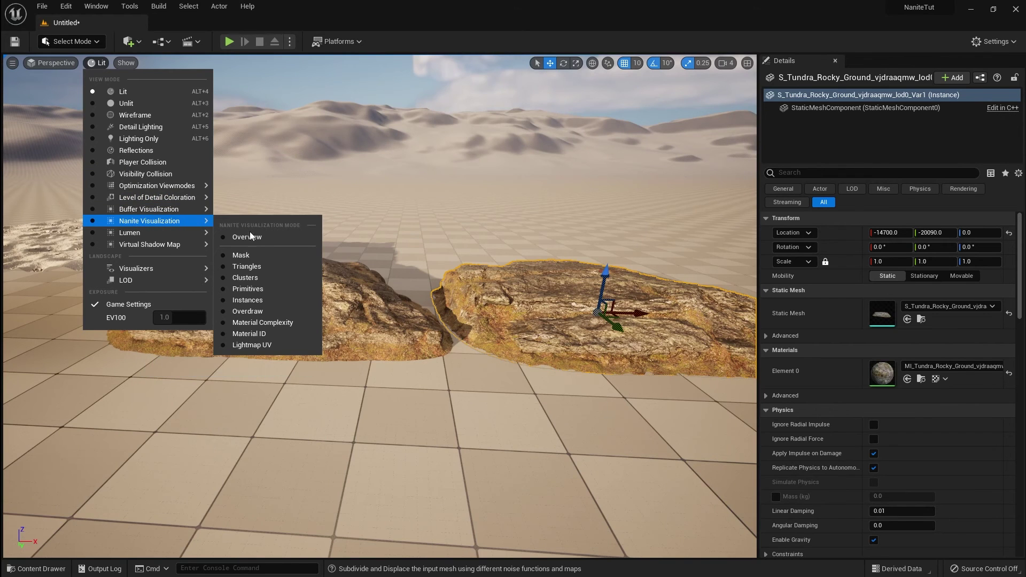
Check both rocks in Nanite Mask view, then switch back to Lit.
click(262, 255)
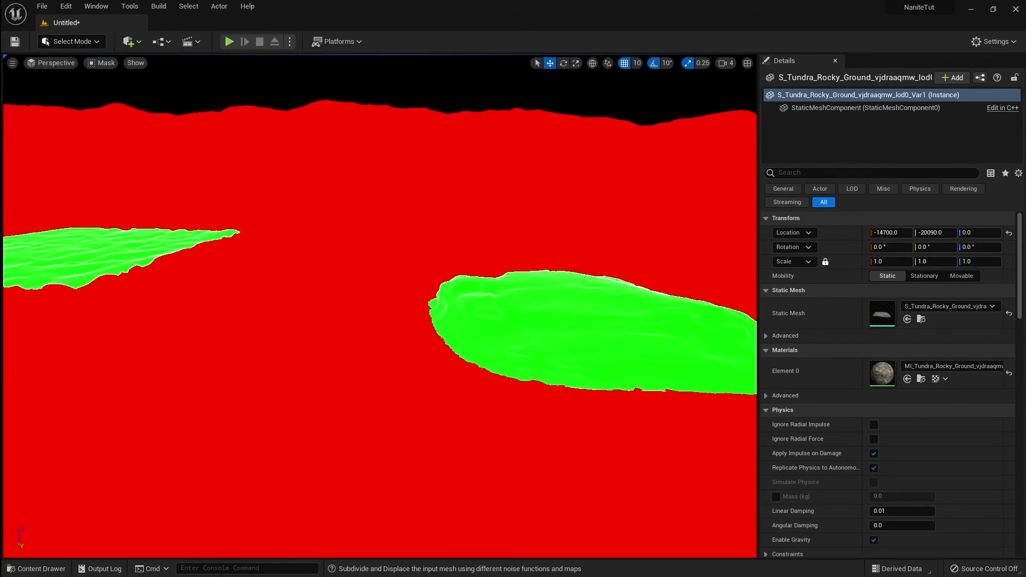
right_drag(449, 243, 489, 276)
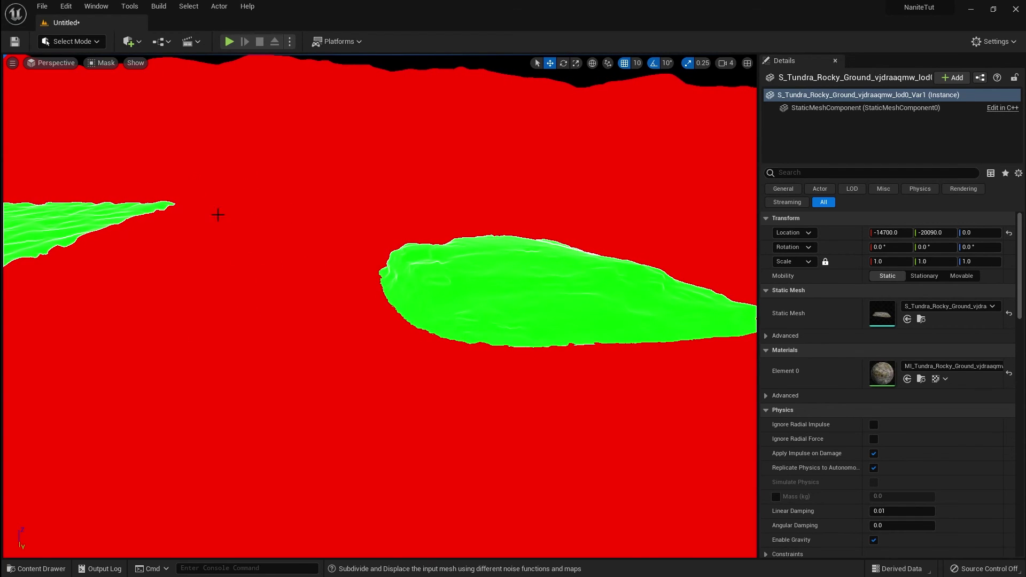
click(100, 63)
click(123, 92)
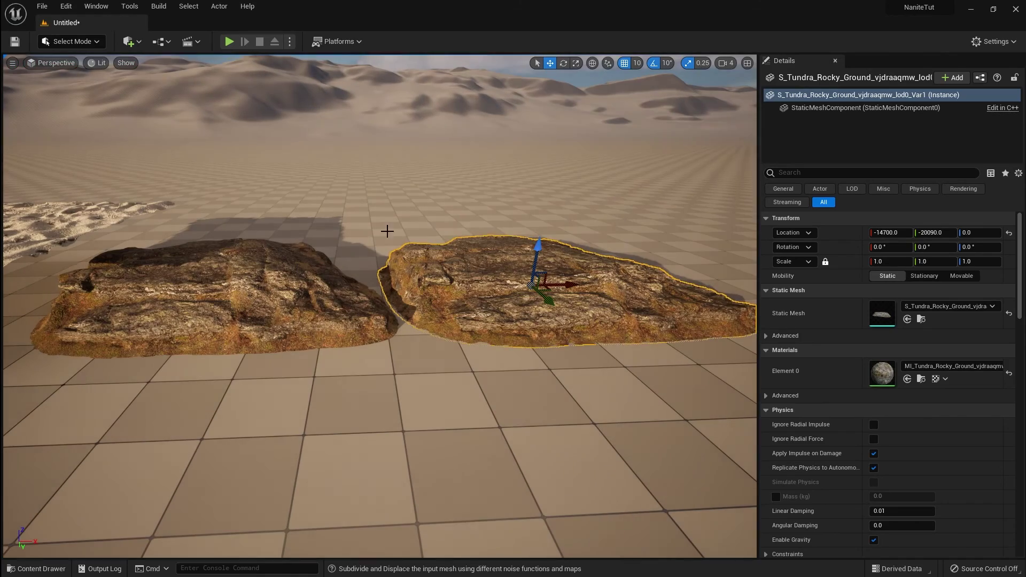
Fly the camera across the gap and over the tundra rocks.
scroll(376, 221, up, 5)
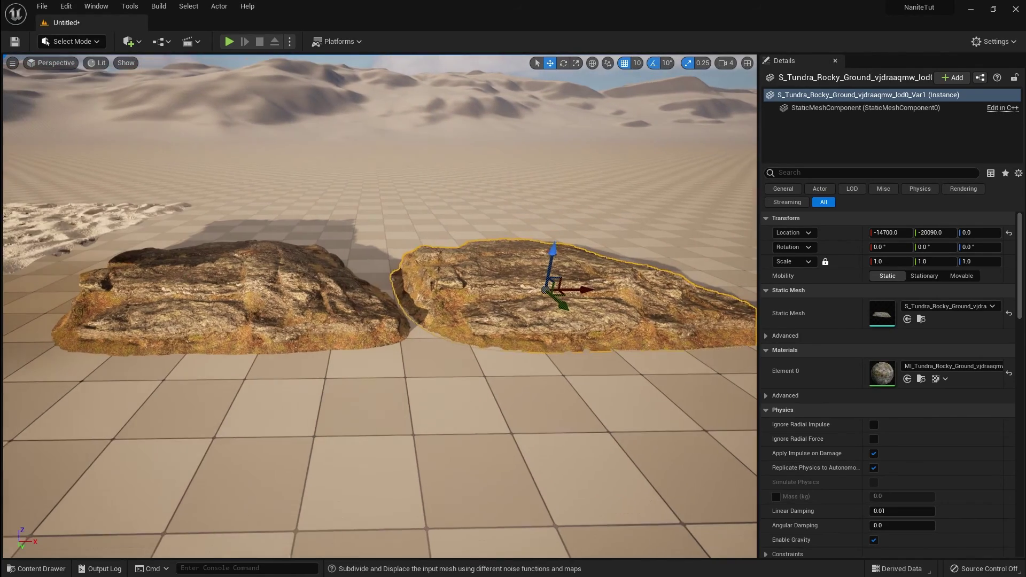
key(d)
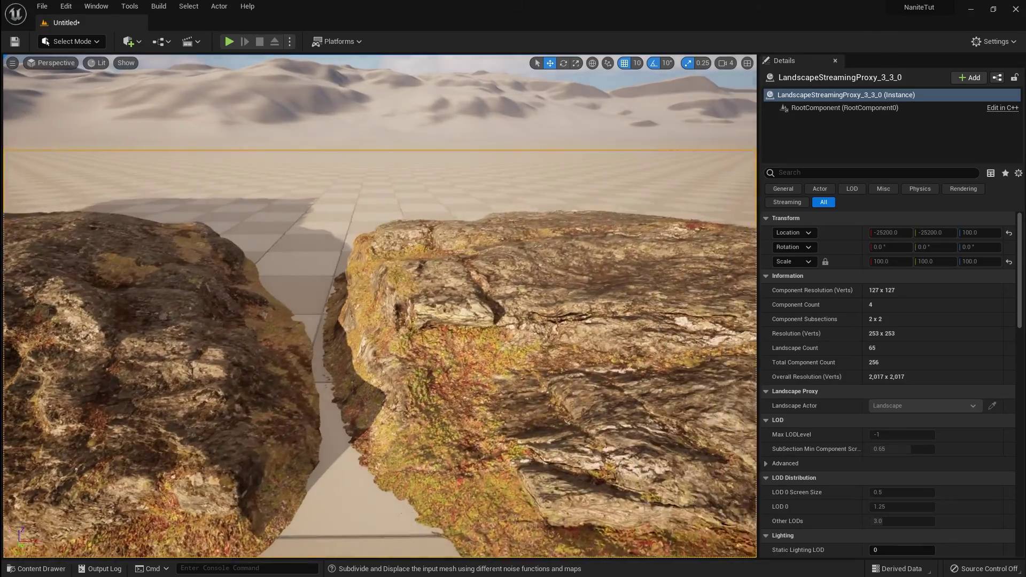
key(a)
key(d)
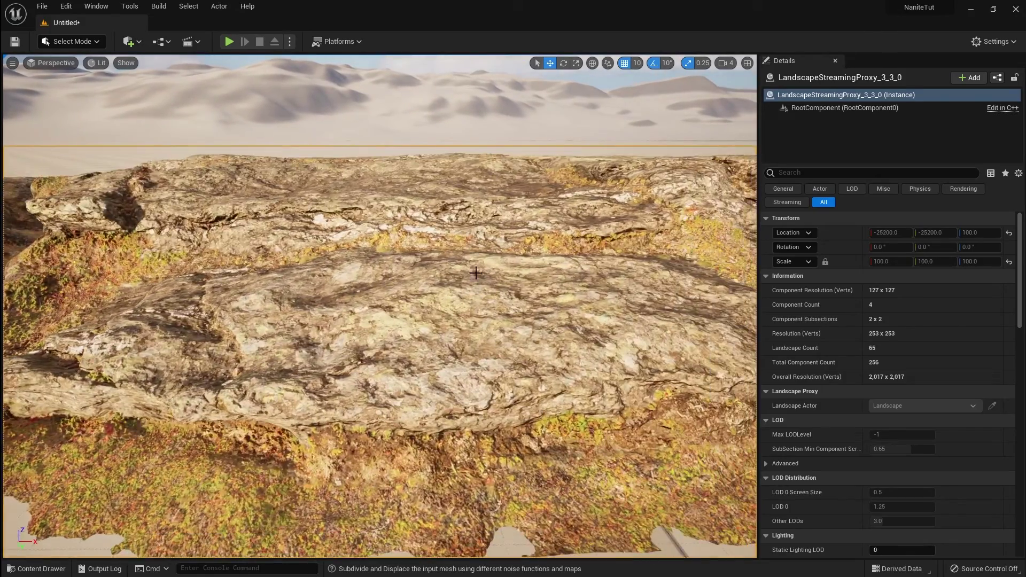
right_drag(475, 273, 473, 249)
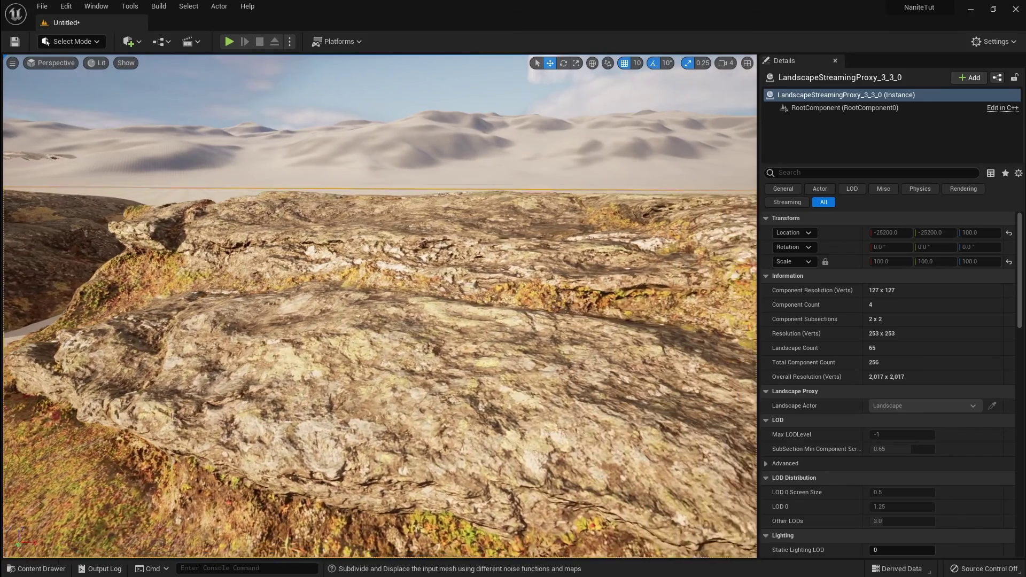
key(w)
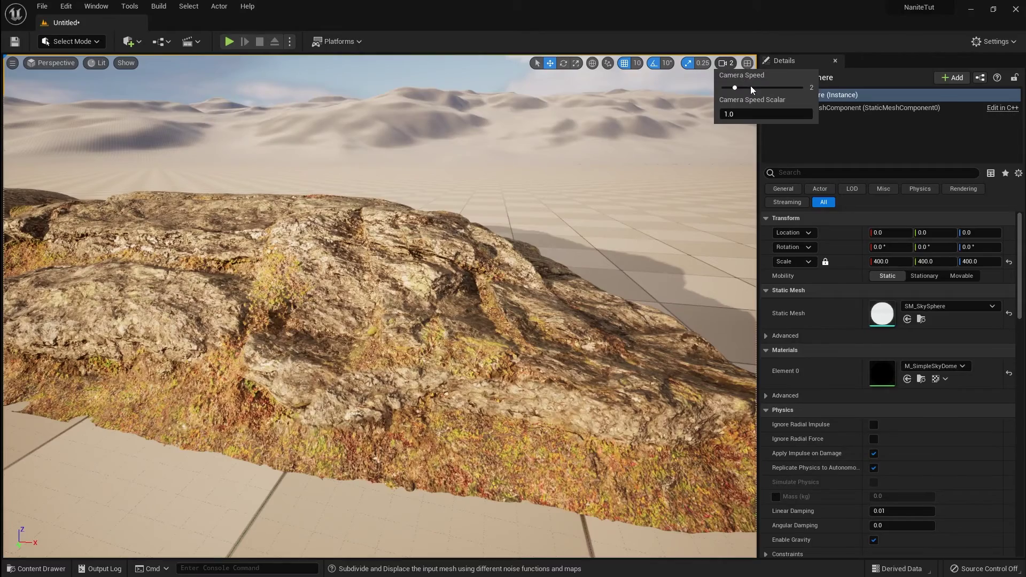
Set camera speed to 3 and fly back in close to both rocks.
click(750, 87)
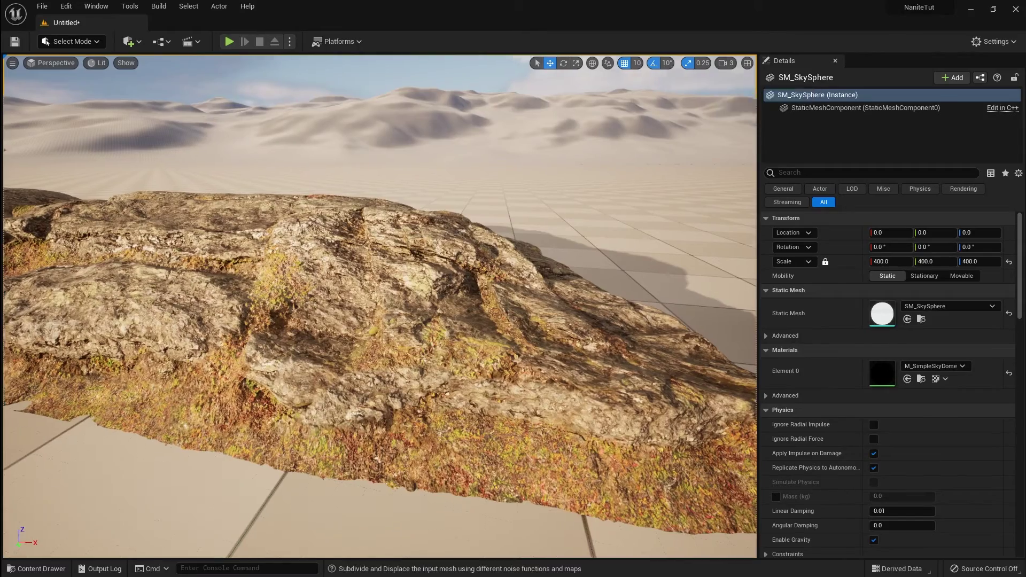
key(s)
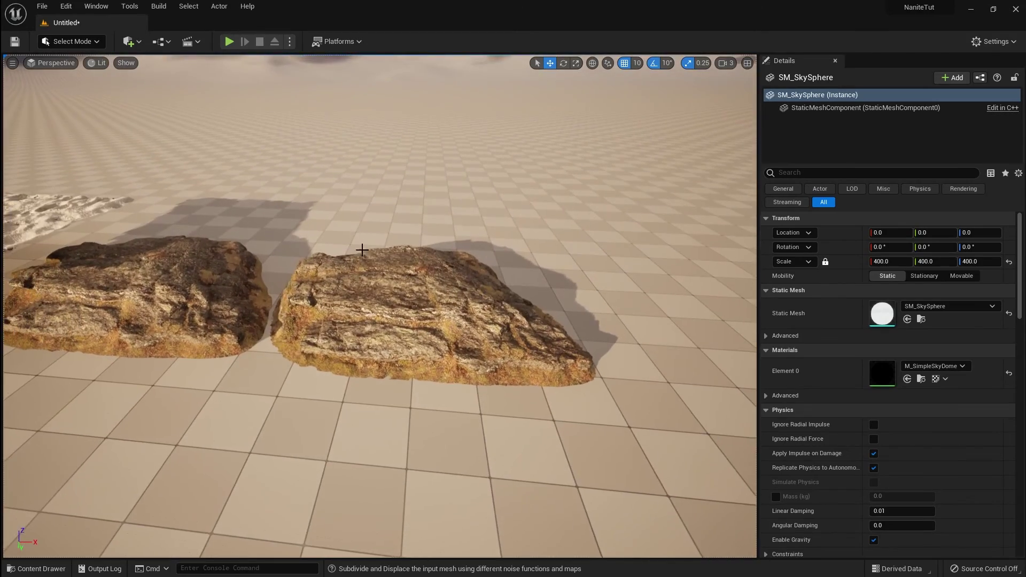
key(w)
right_drag(361, 247, 361, 246)
key(w)
right_drag(426, 298, 426, 298)
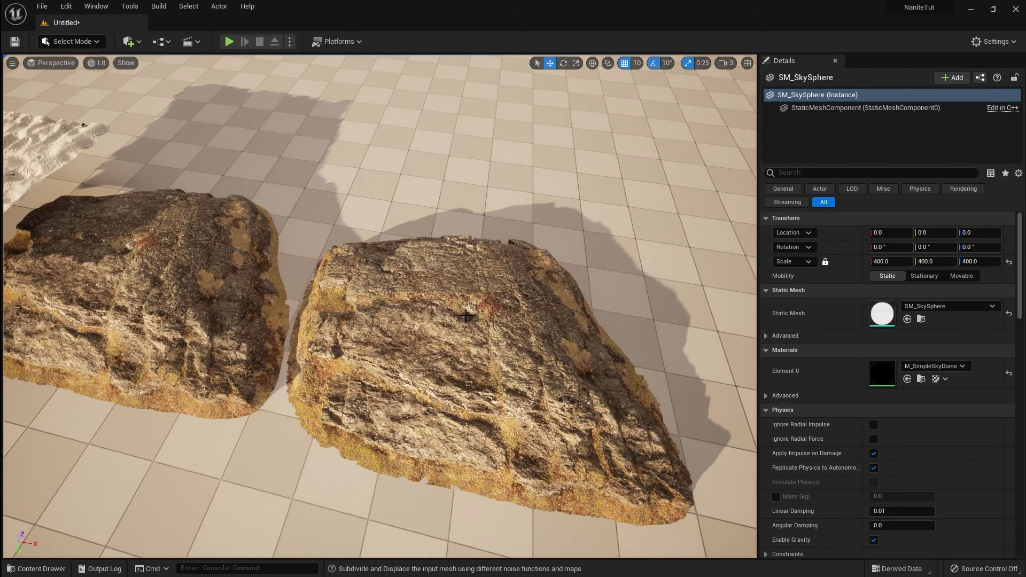
right_drag(465, 315, 466, 316)
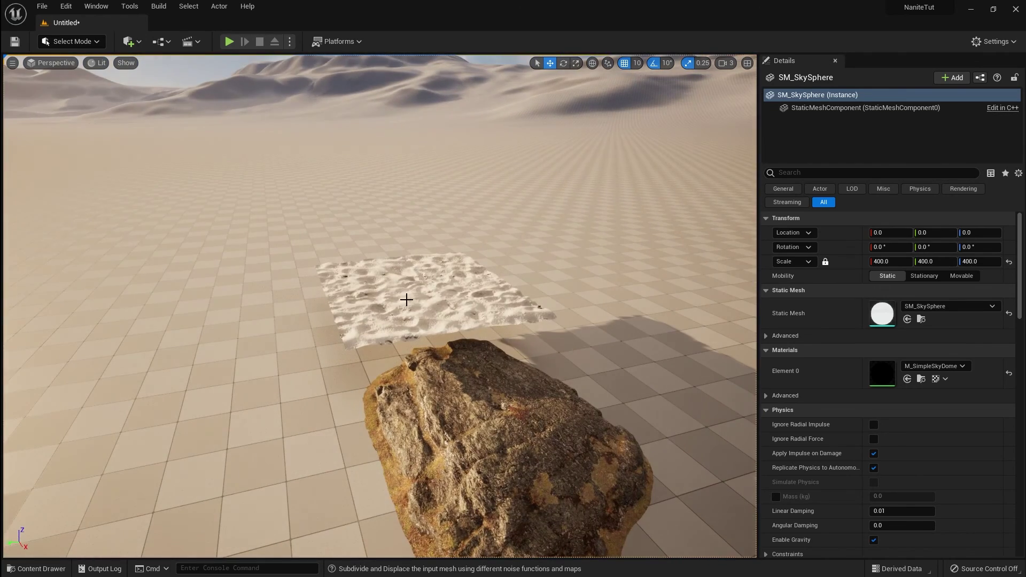
Add a new Plane from Quick Add Shapes and move it beside the existing sand patch.
click(406, 300)
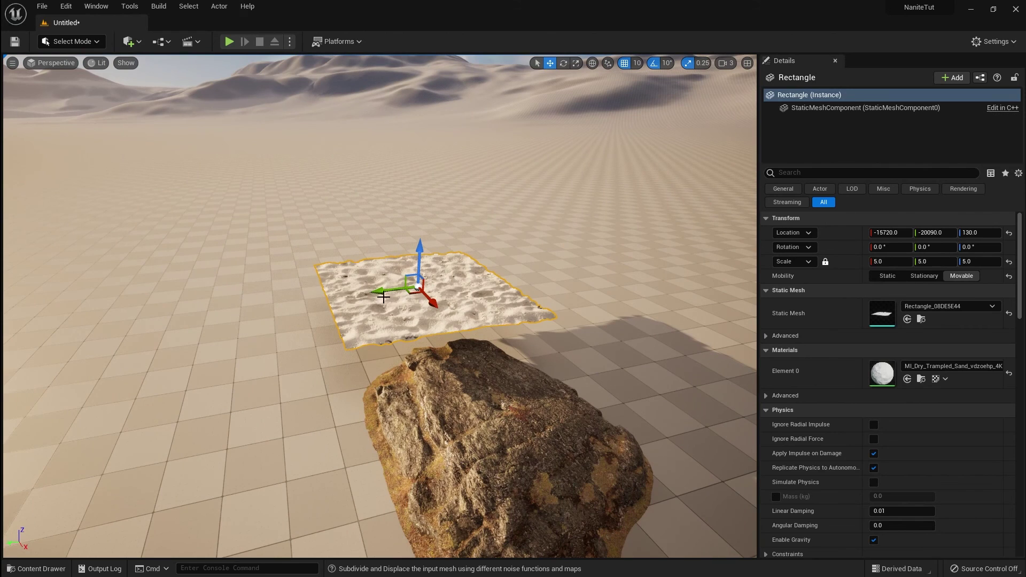
click(130, 42)
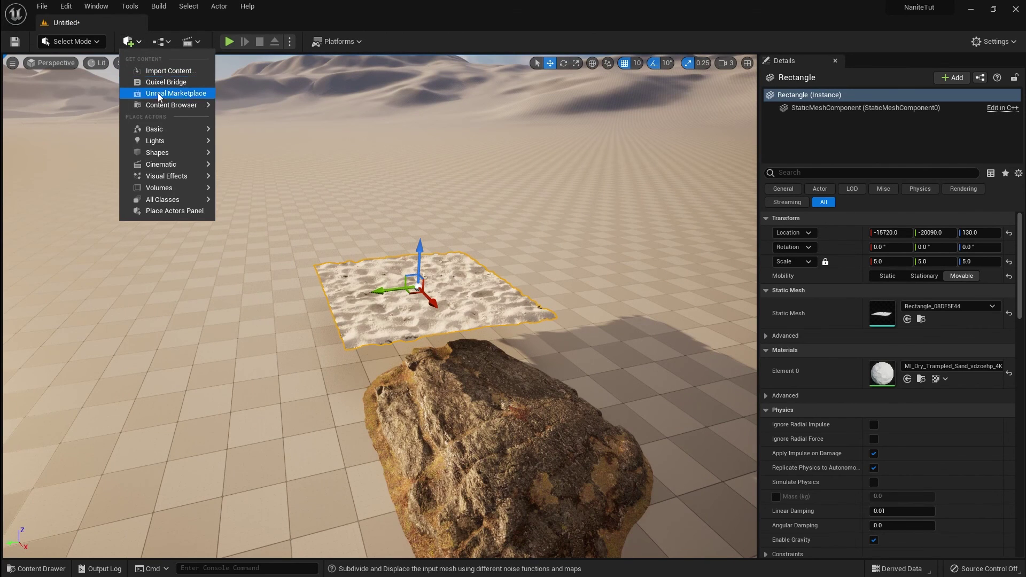
mouse_move(160, 129)
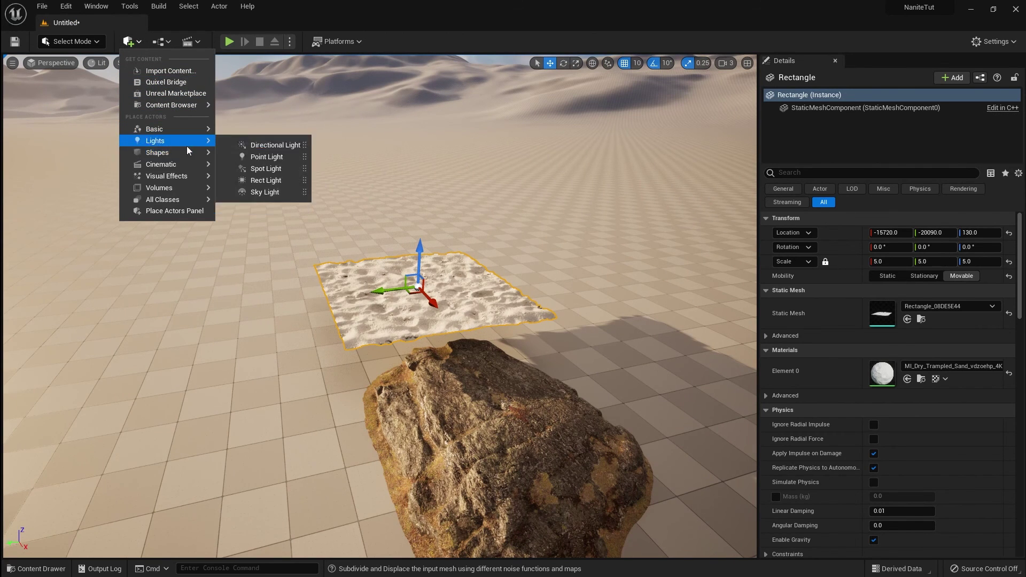
mouse_move(152, 158)
click(259, 204)
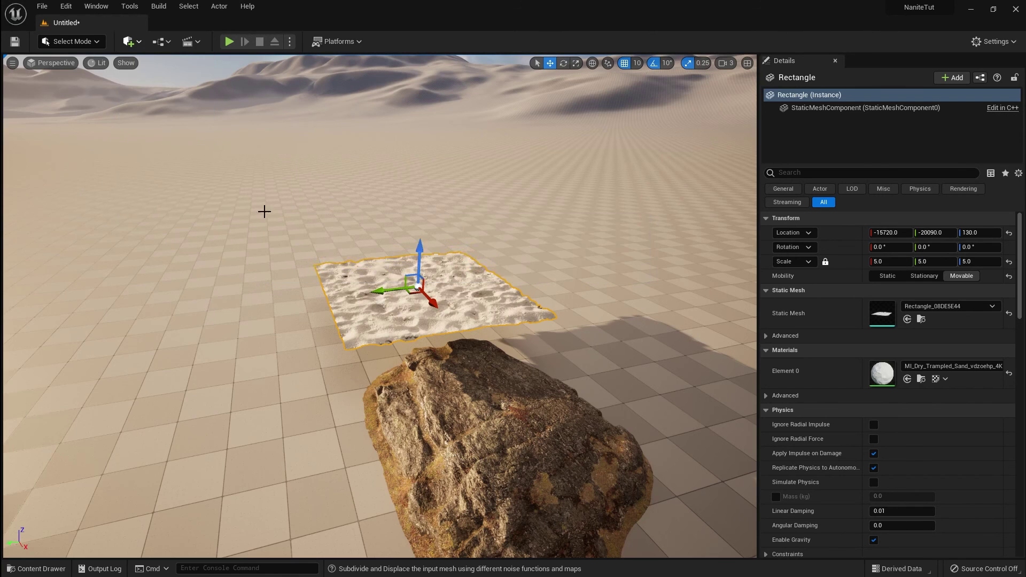
drag(350, 309, 213, 298)
Scale the plane to 5, lower it toward the floor, and apply MI_Dry_Trampled_Sand.
click(883, 262)
text(5)
key(Return)
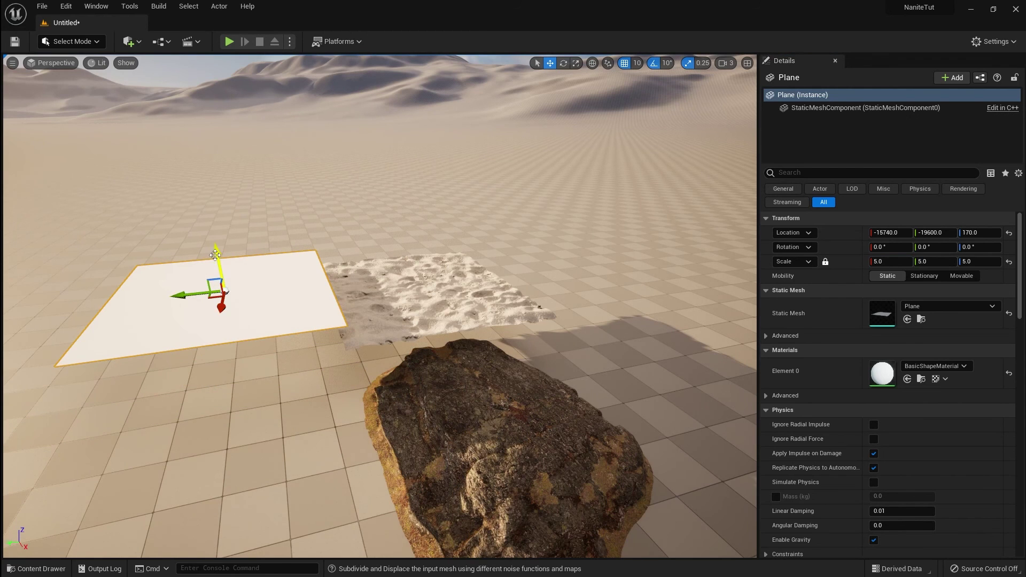
drag(218, 251, 162, 307)
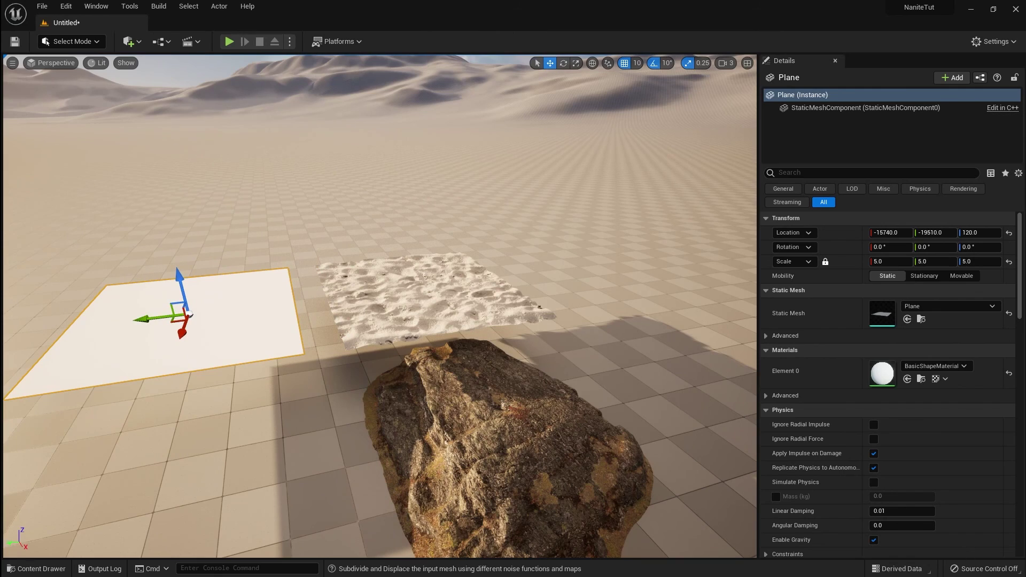
drag(882, 374, 214, 331)
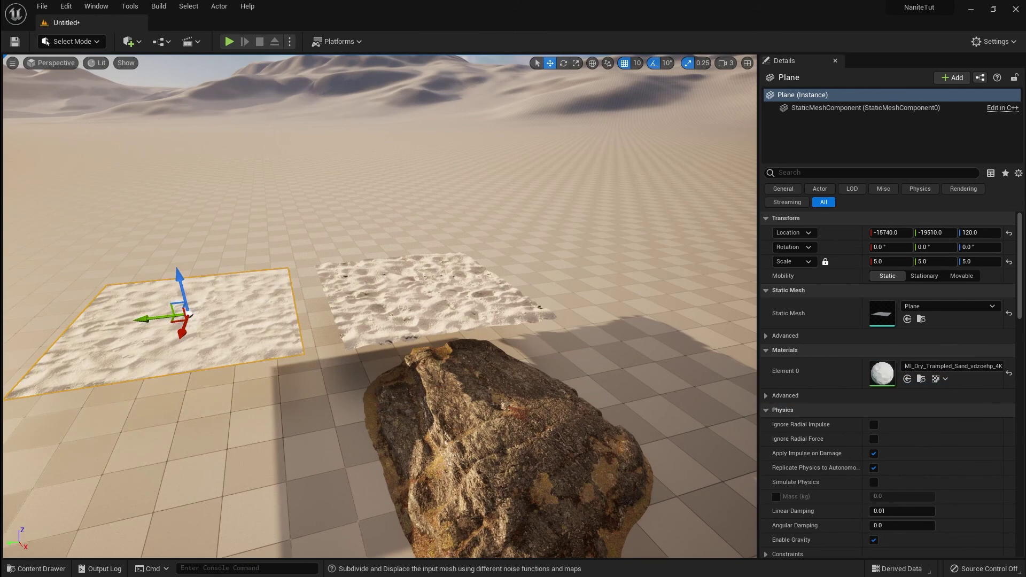
click(312, 213)
right_drag(311, 214, 392, 250)
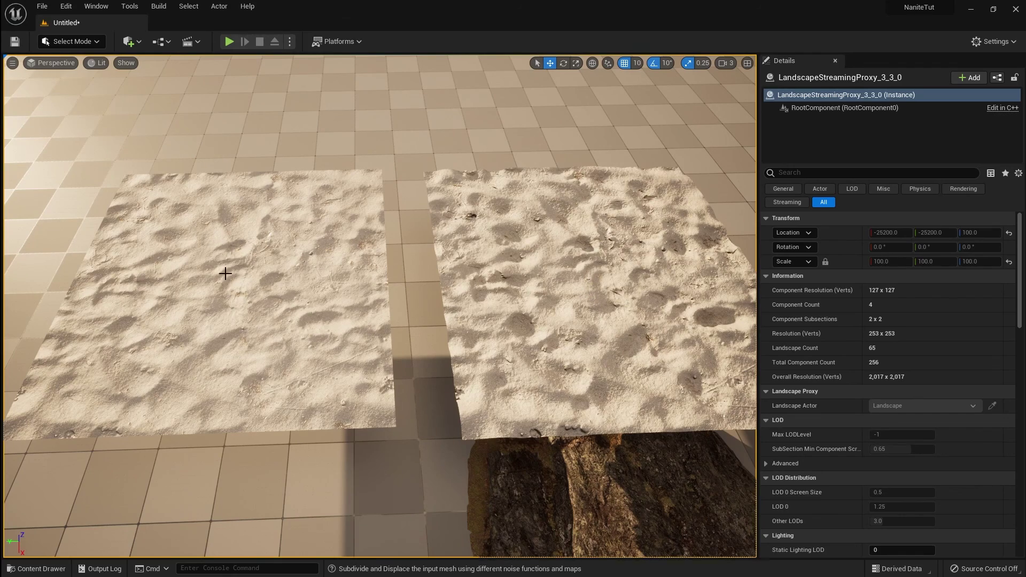
right_drag(467, 305, 424, 367)
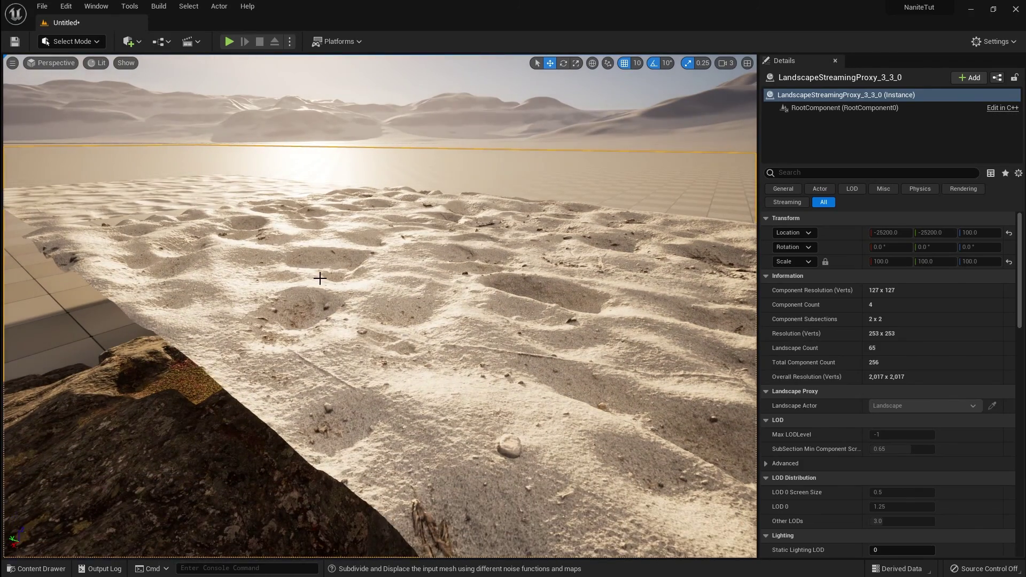
right_drag(525, 321, 539, 315)
right_drag(457, 297, 355, 303)
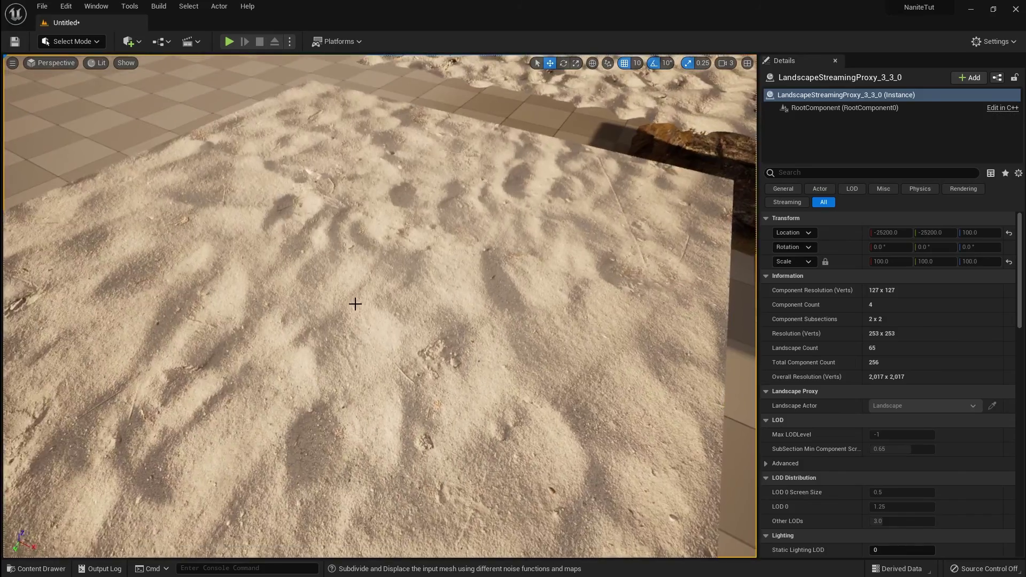
mouse_move(431, 234)
right_down()
mouse_move(423, 238)
mouse_move(430, 234)
right_up()
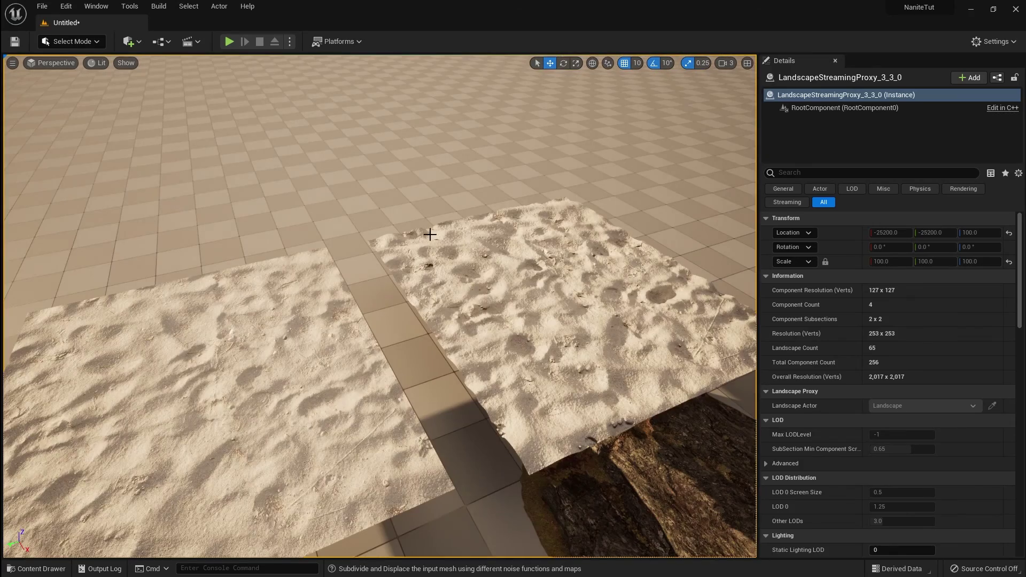
right_drag(457, 313, 449, 313)
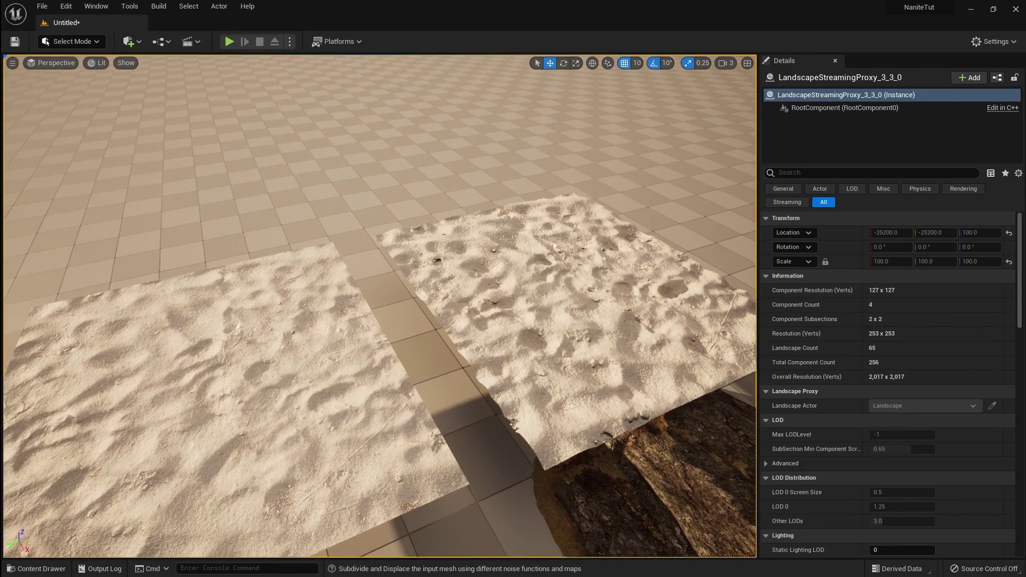